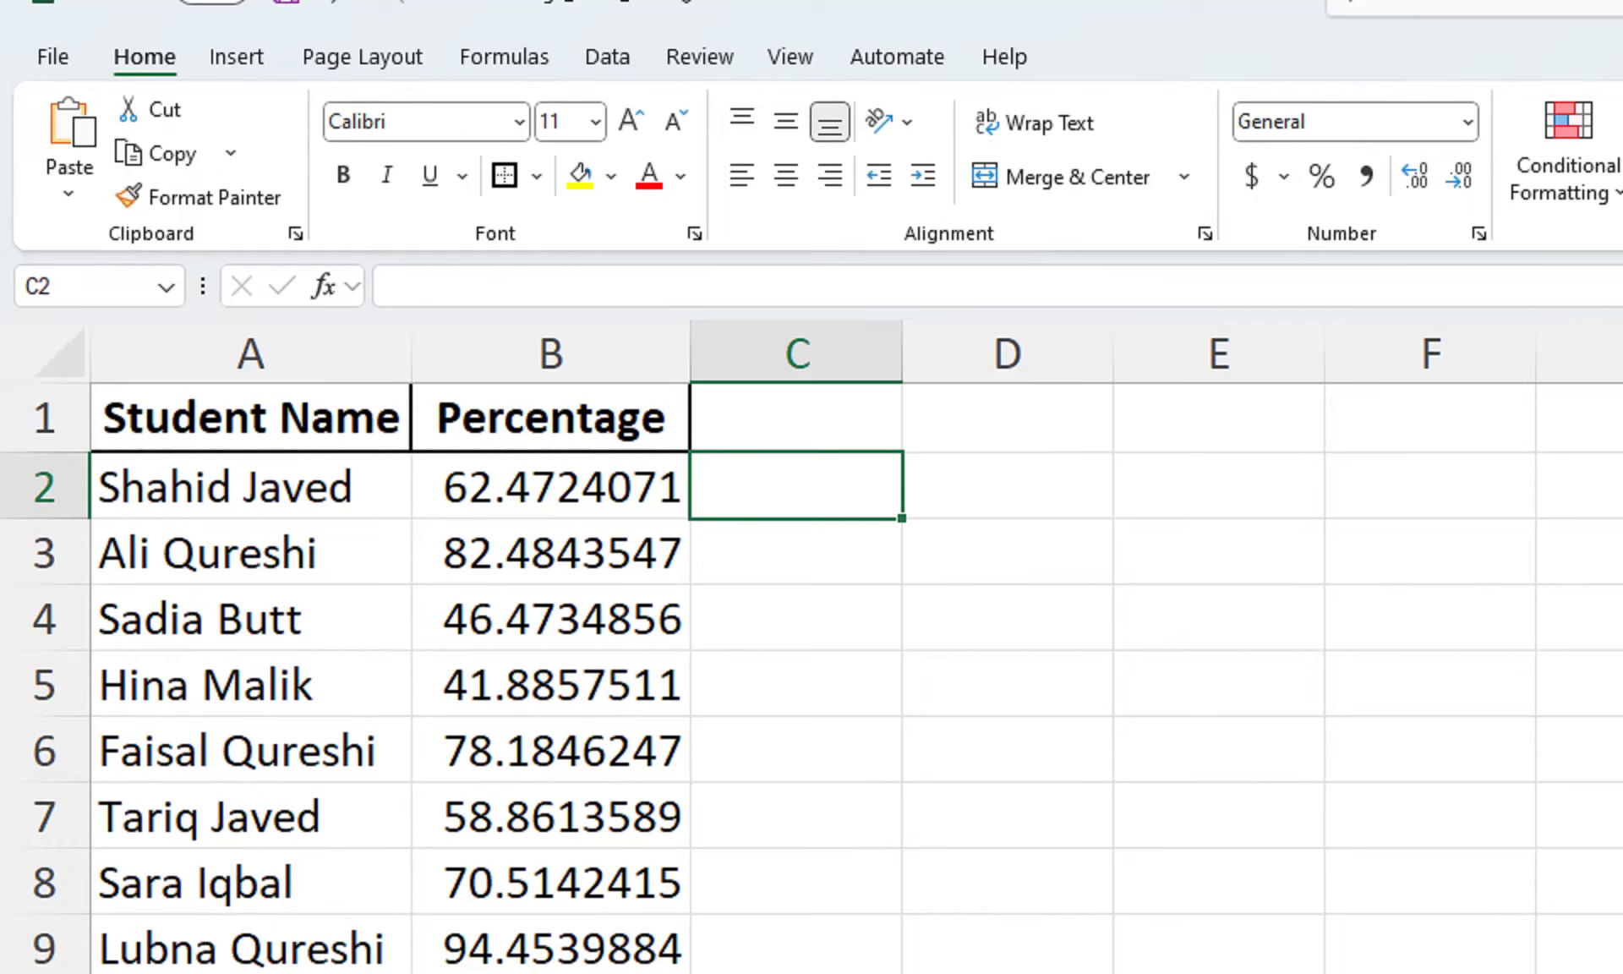
Check how far down the student list extends in the Student Name column.
click(250, 487)
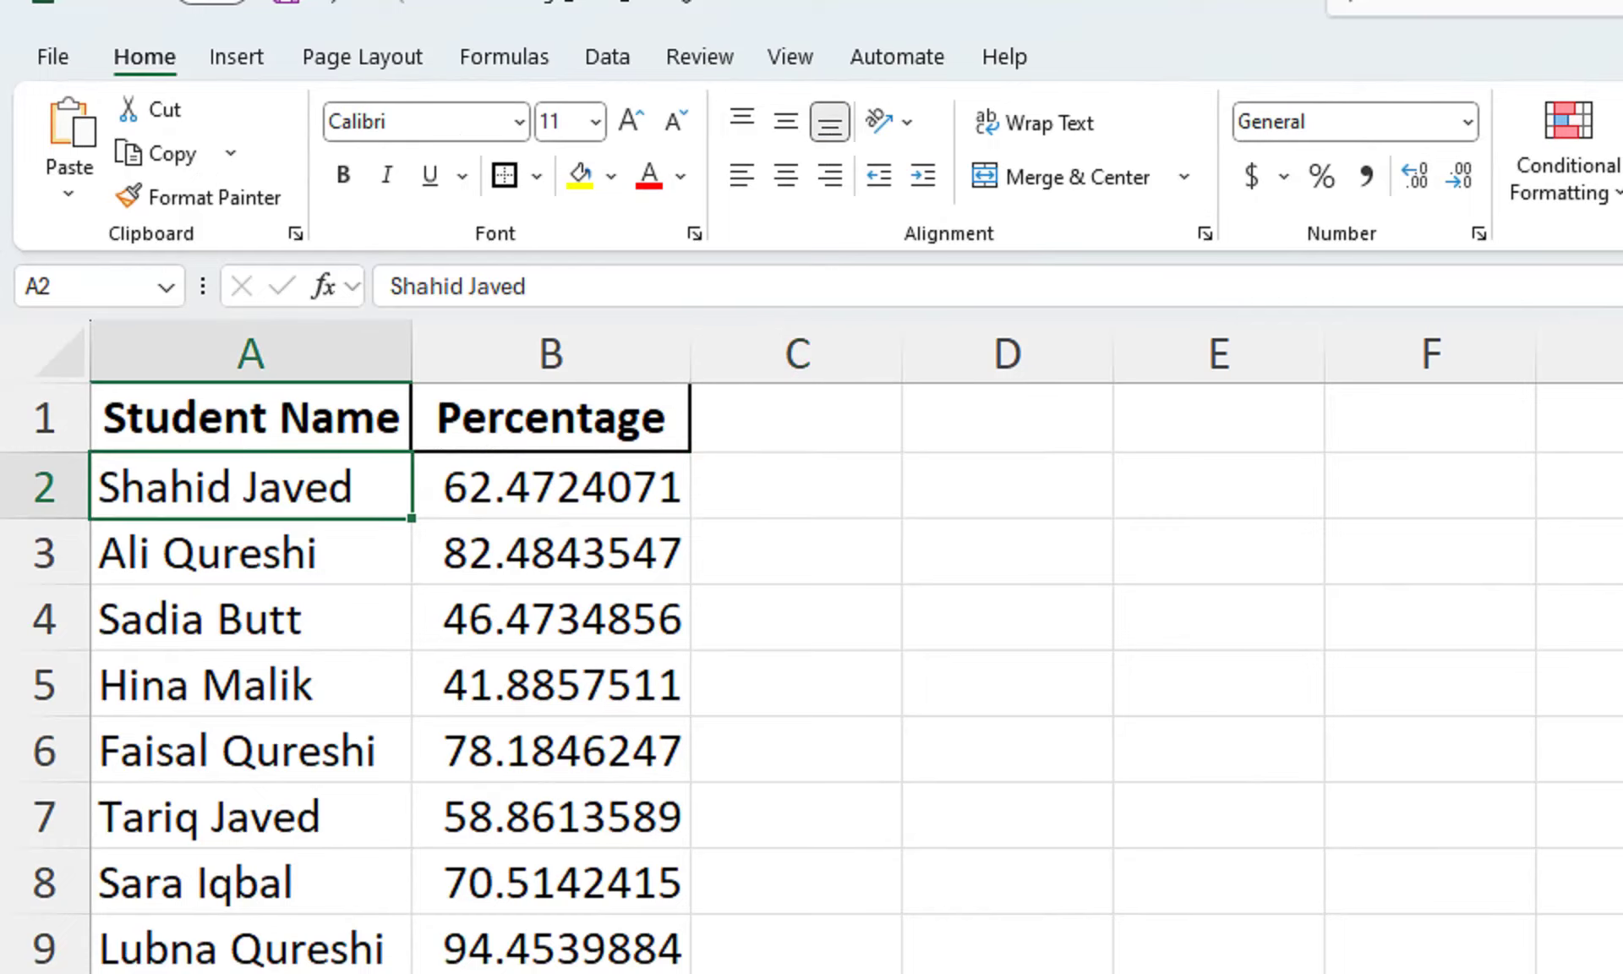
key(ctrl+Down)
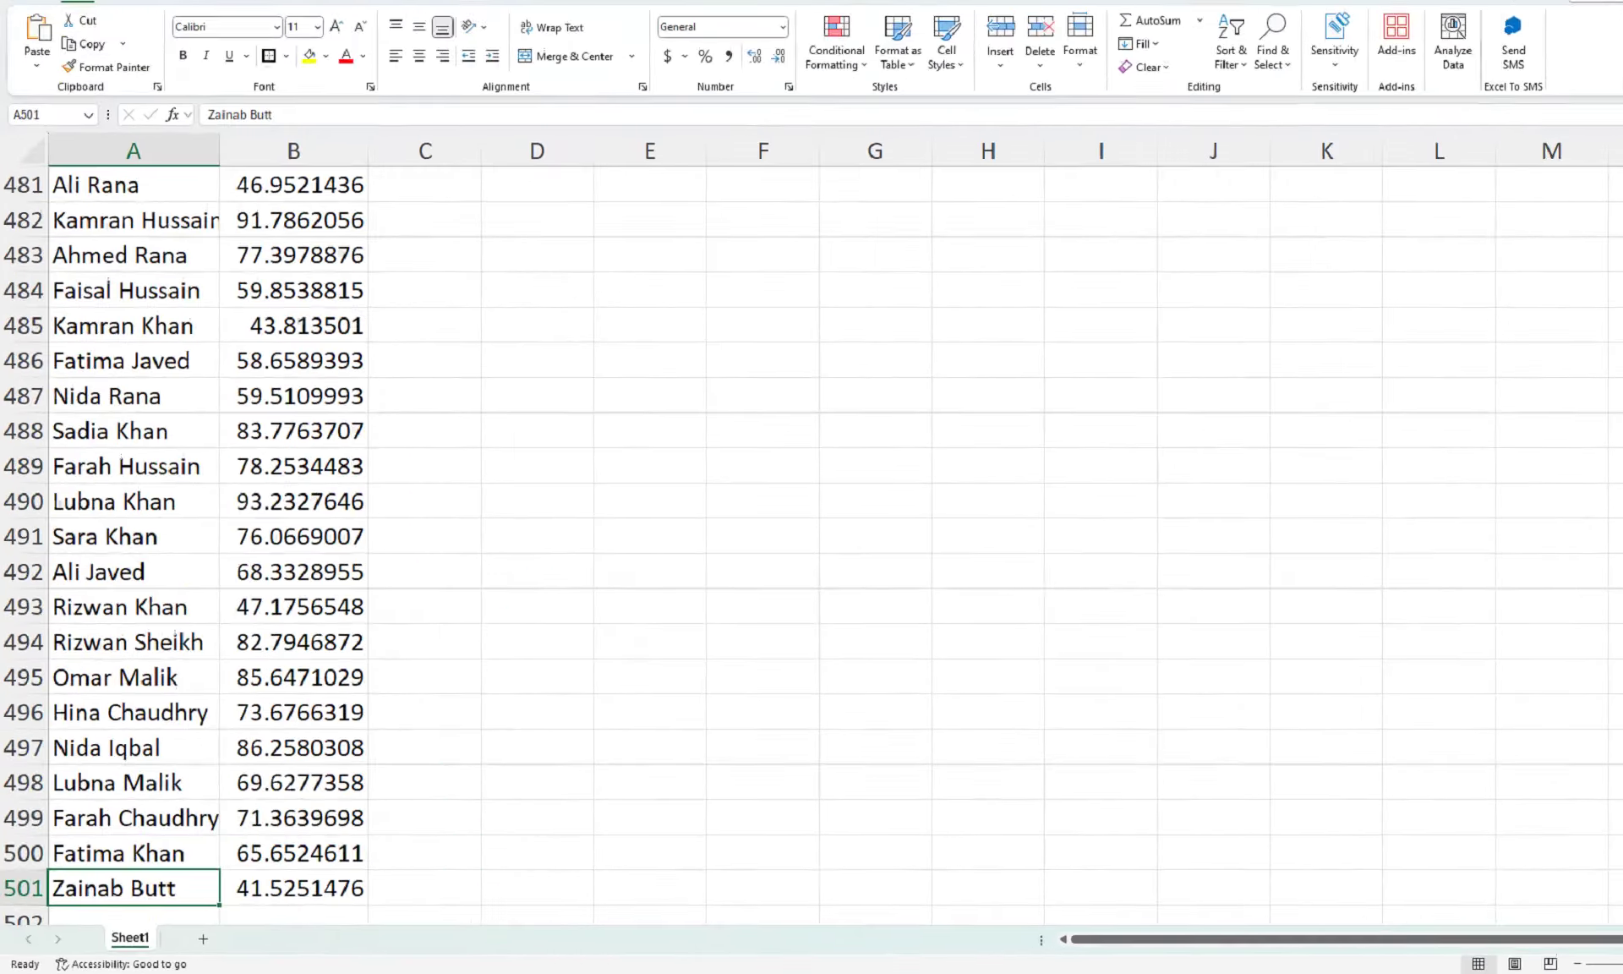
click(246, 549)
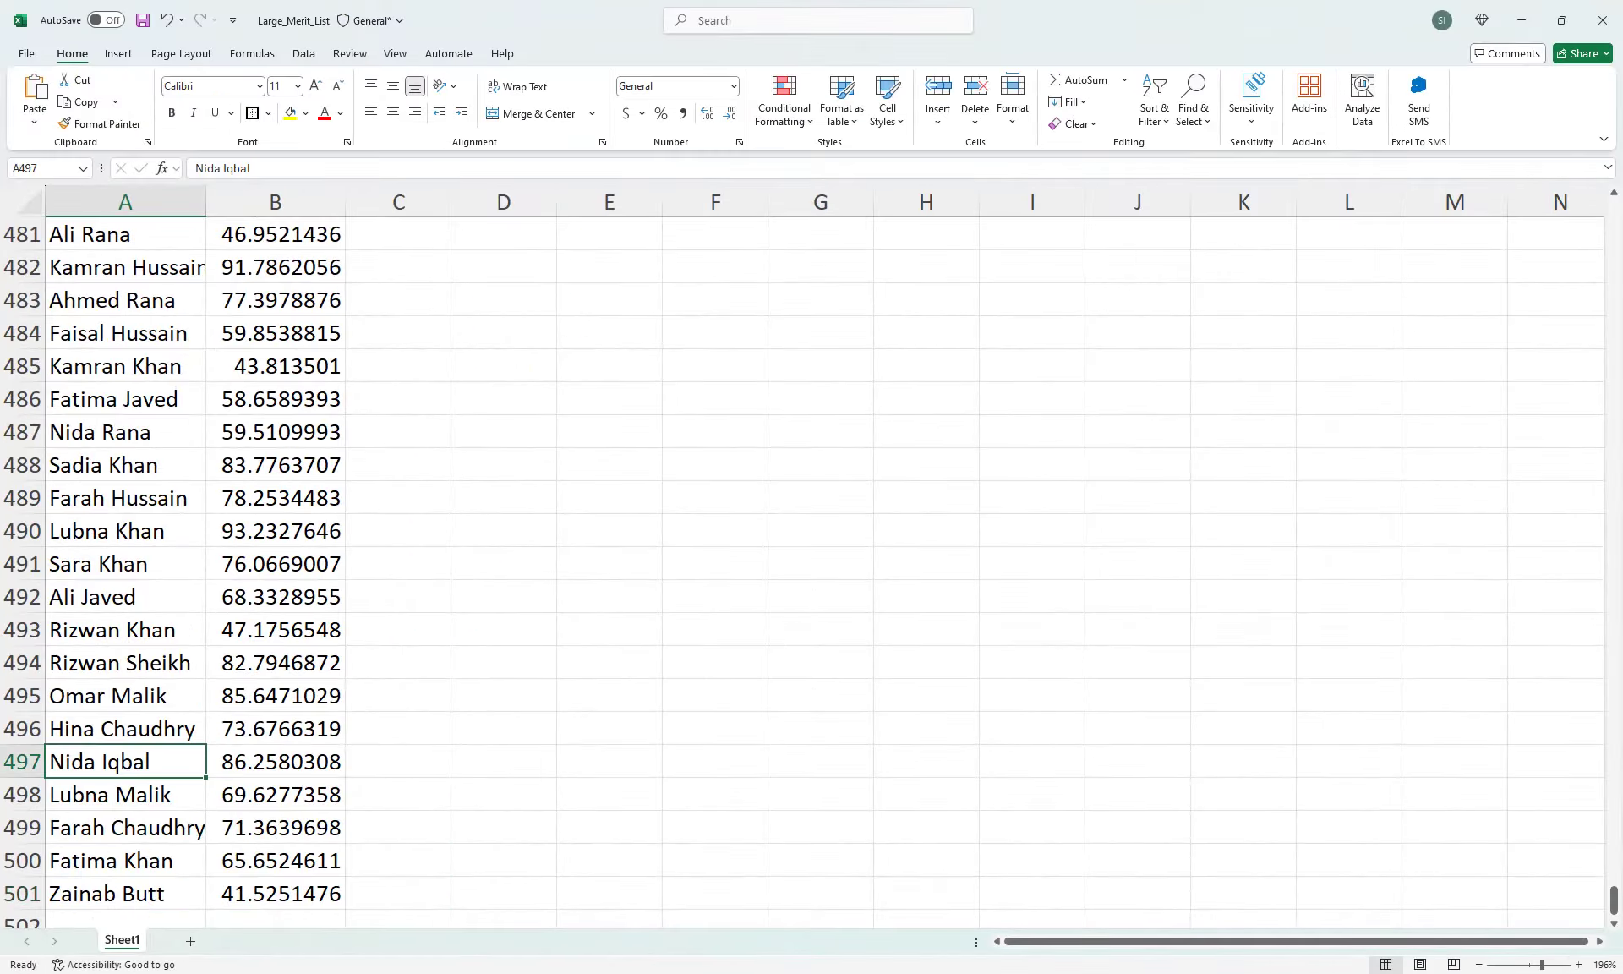
Start a LARGE formula in C2 with the absolute percentage range $B$2:$B$501 as its array.
key(ctrl+Home)
key(Right)
key(Right)
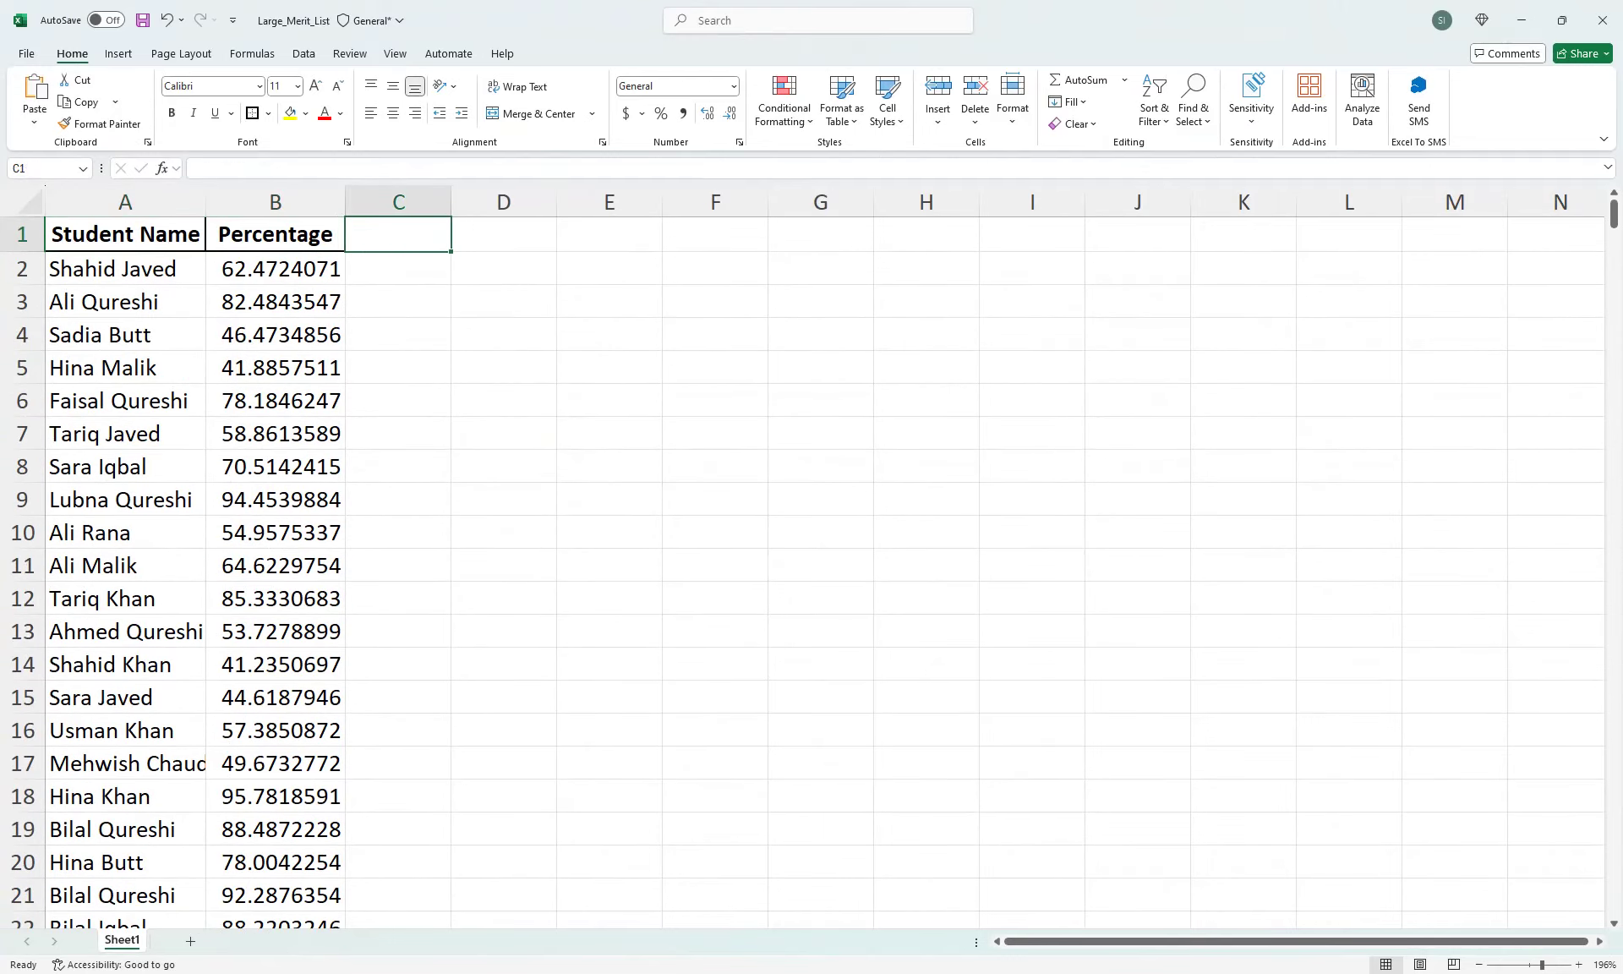
key(Down)
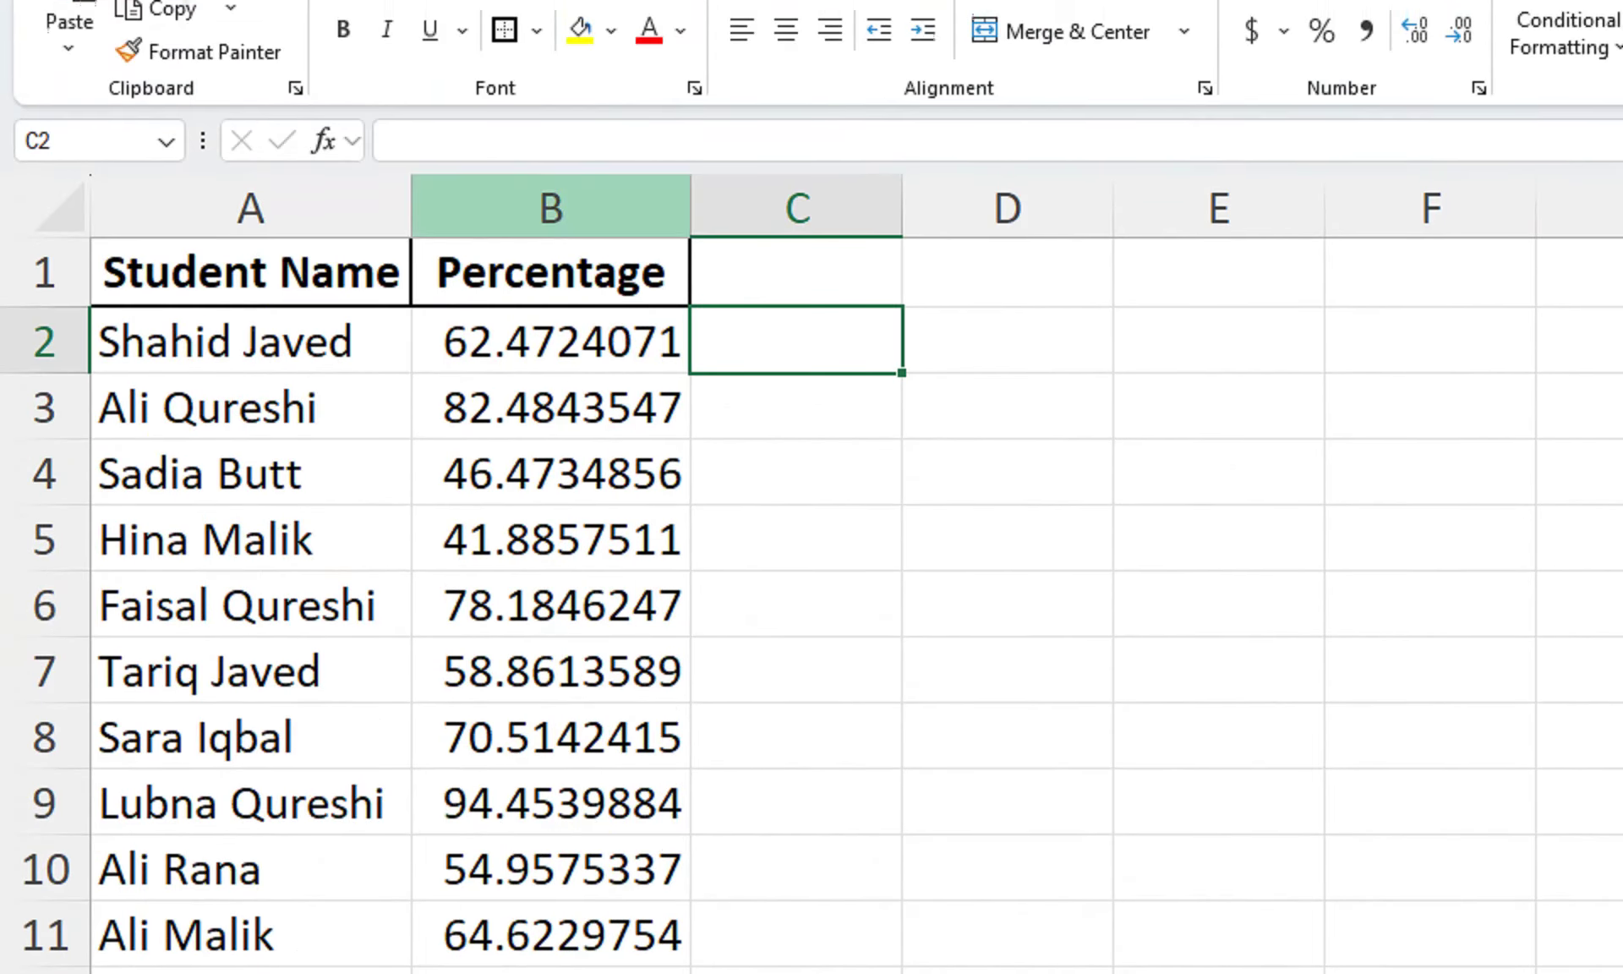
text(=)
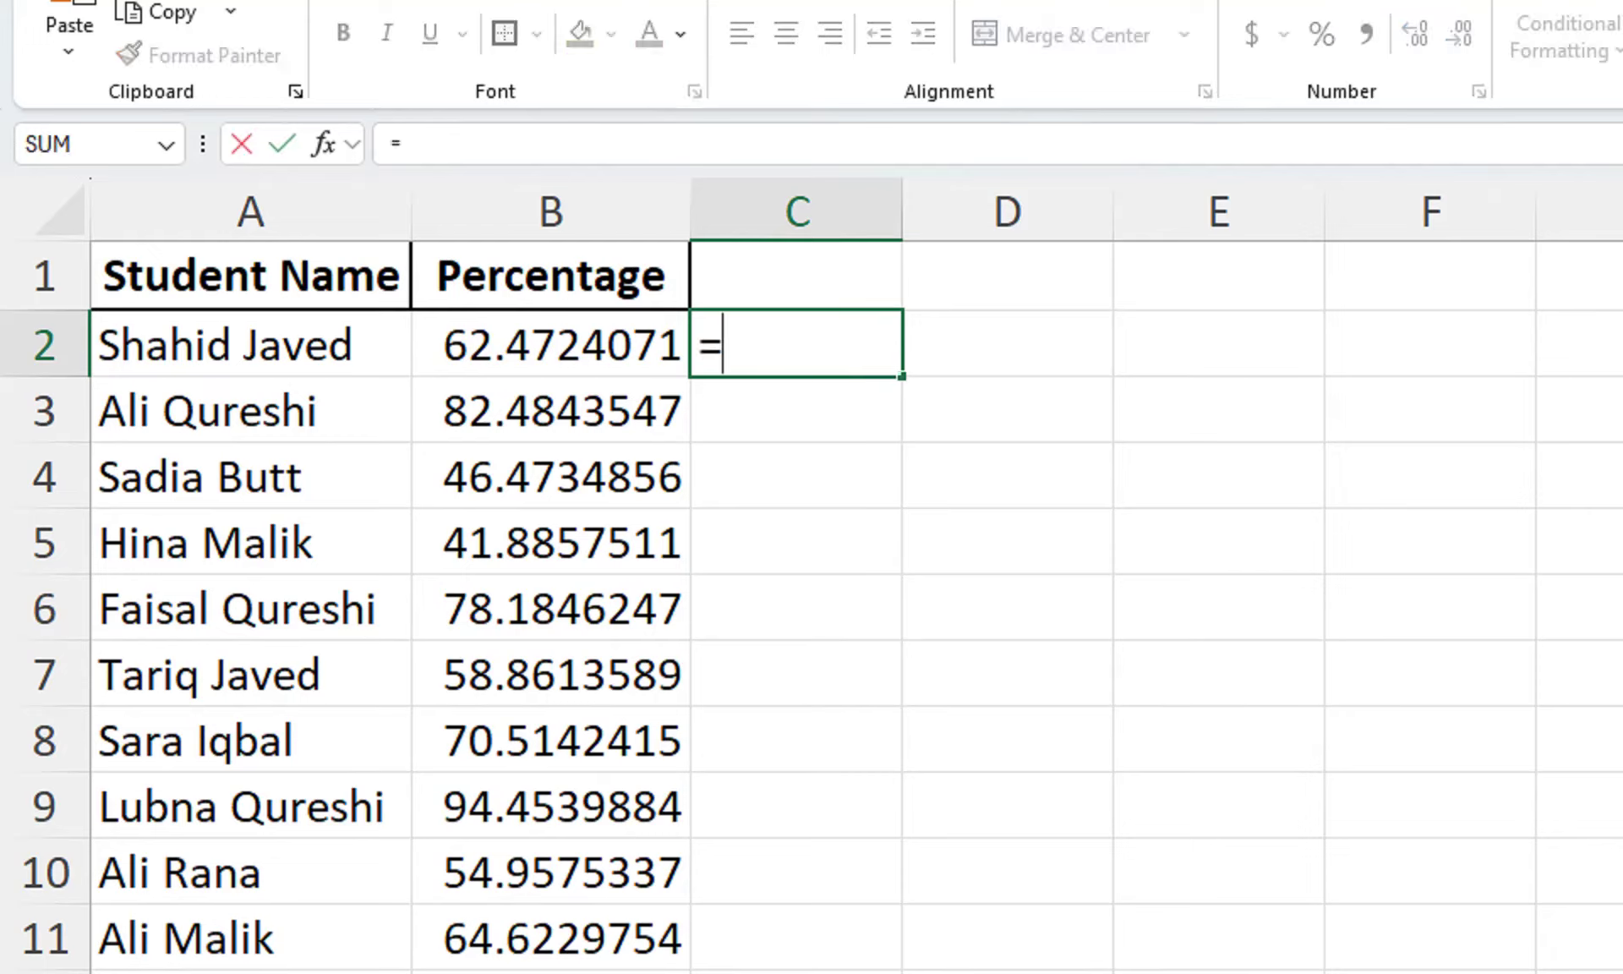
text(la)
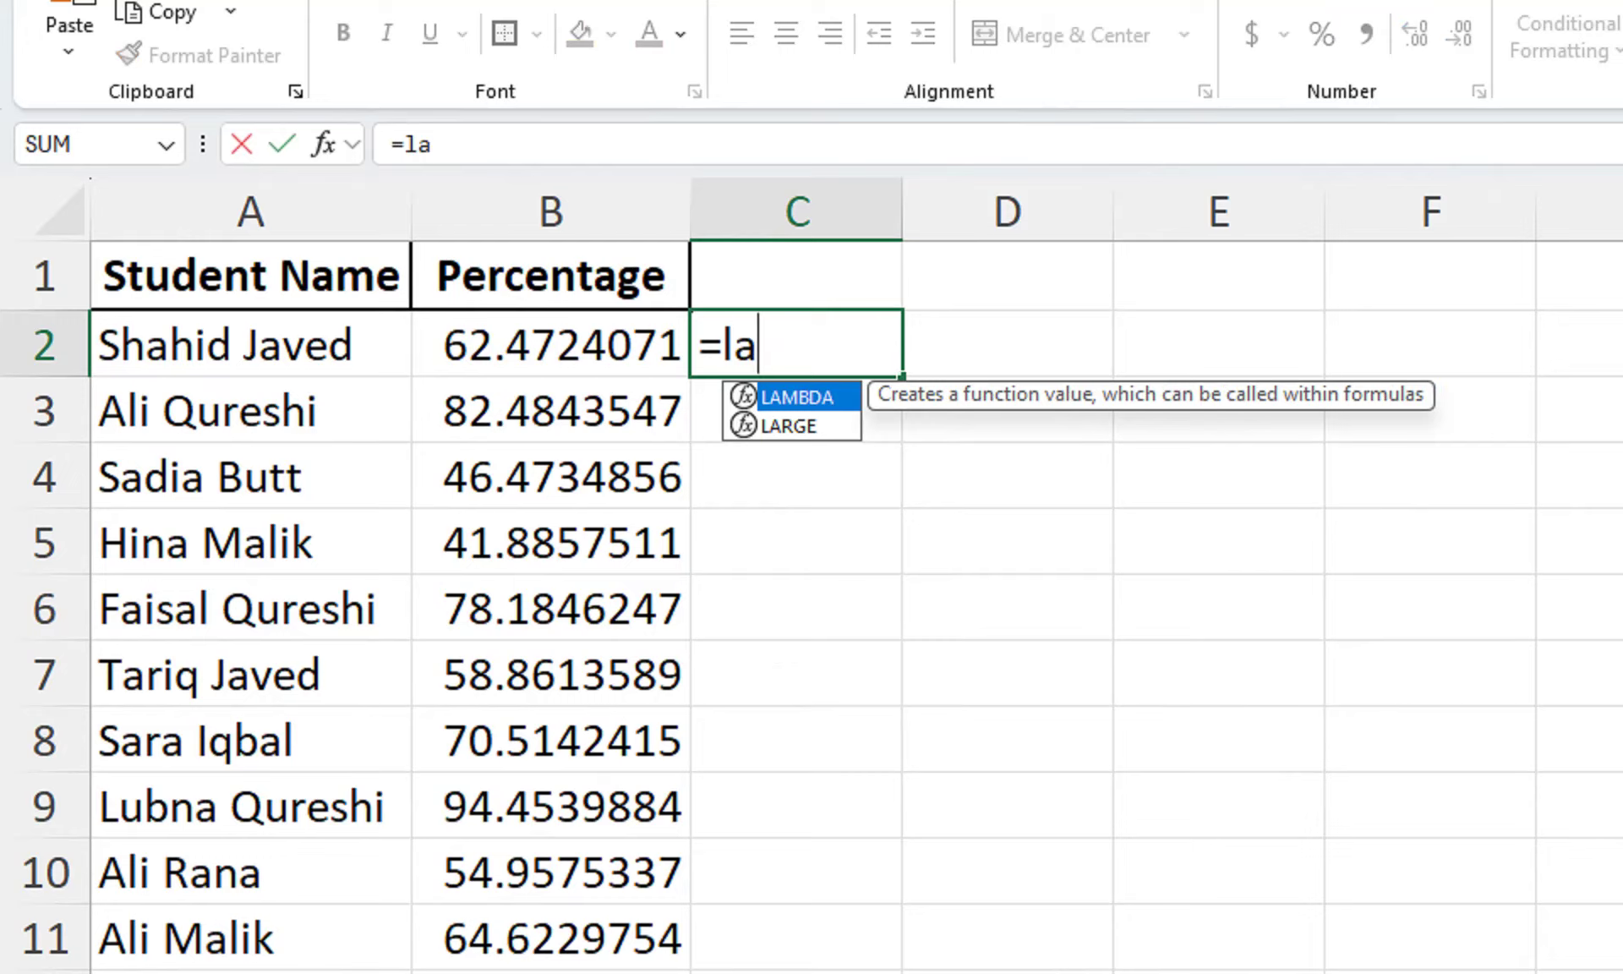
key(Down)
key(Tab)
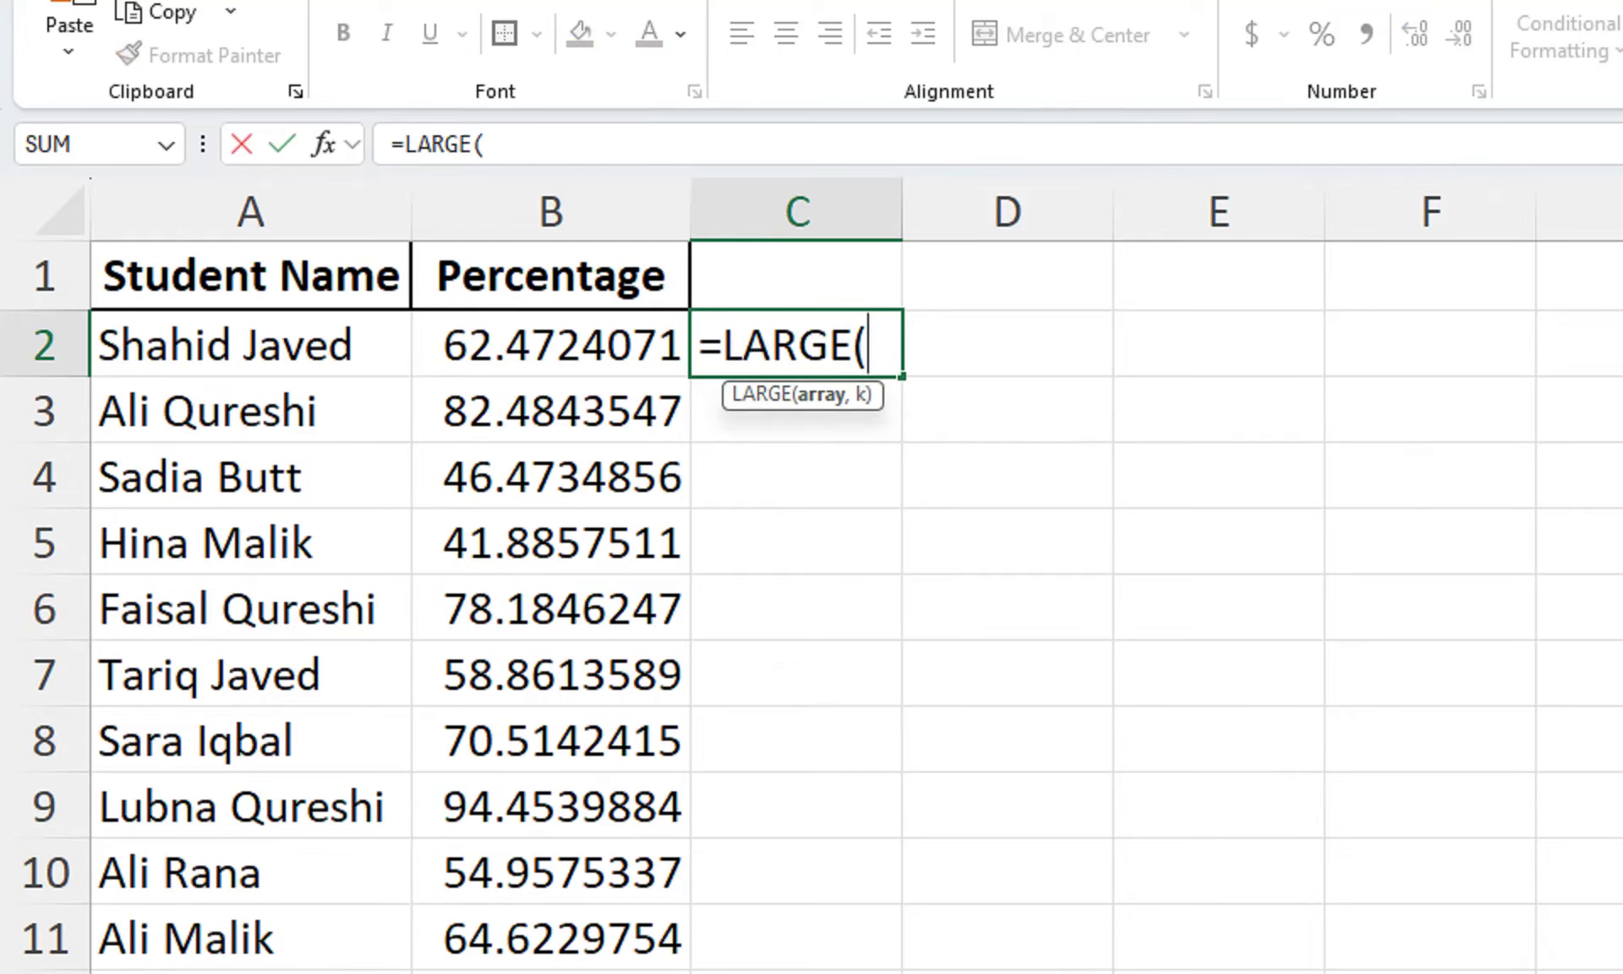
key(Left)
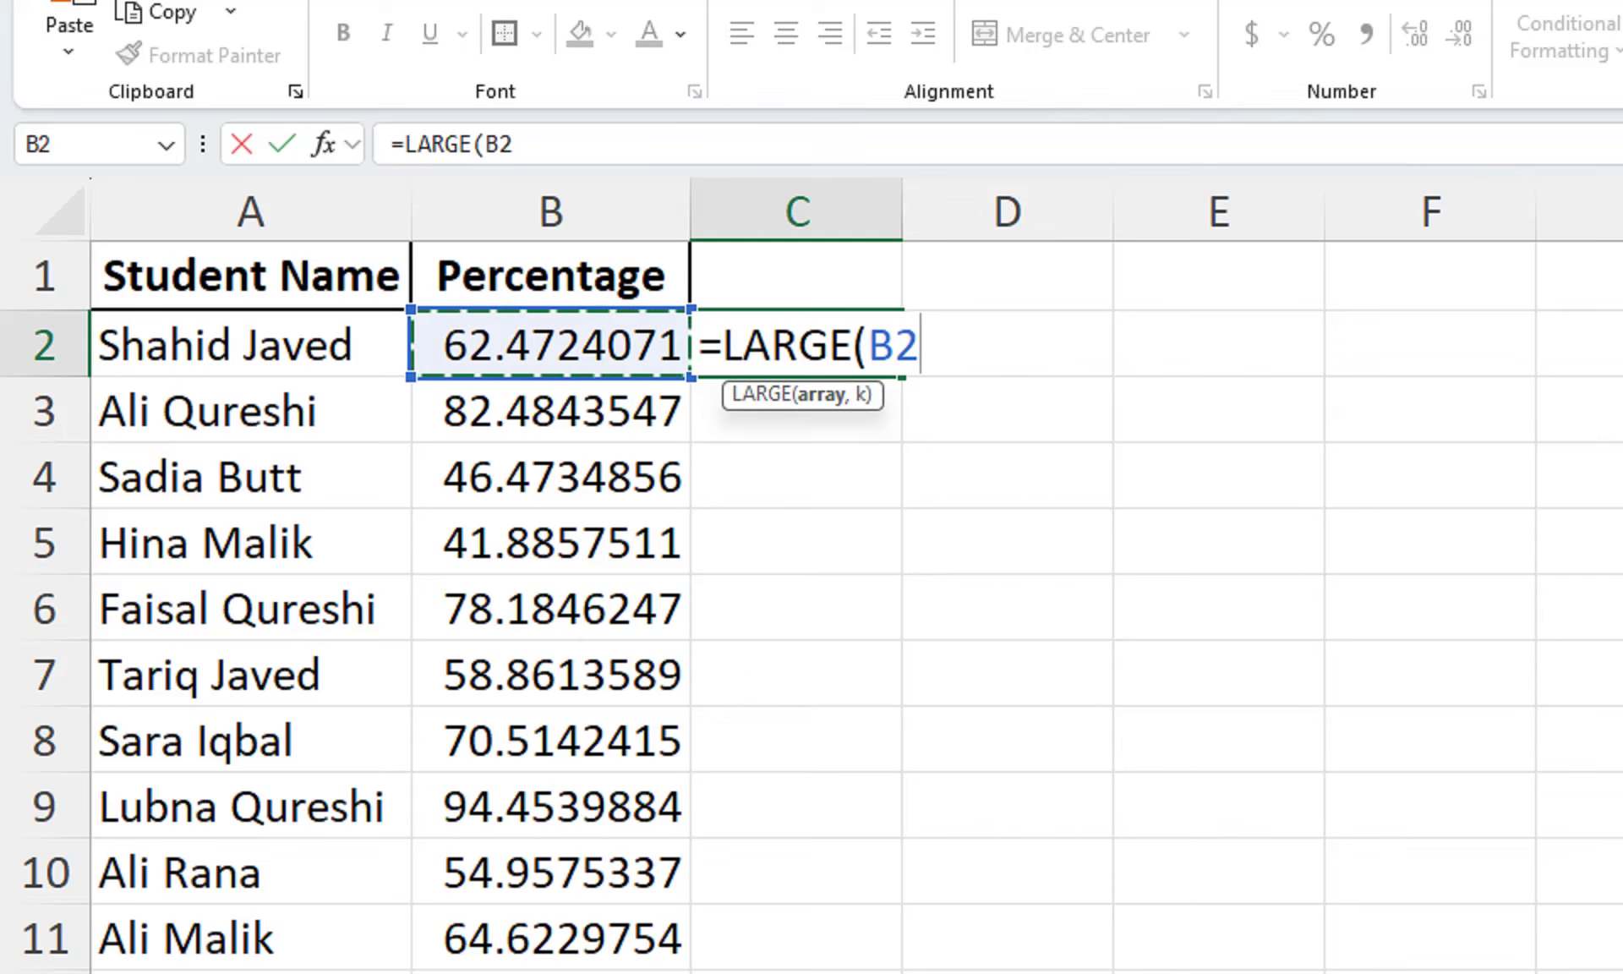
key(ctrl+shift+Down)
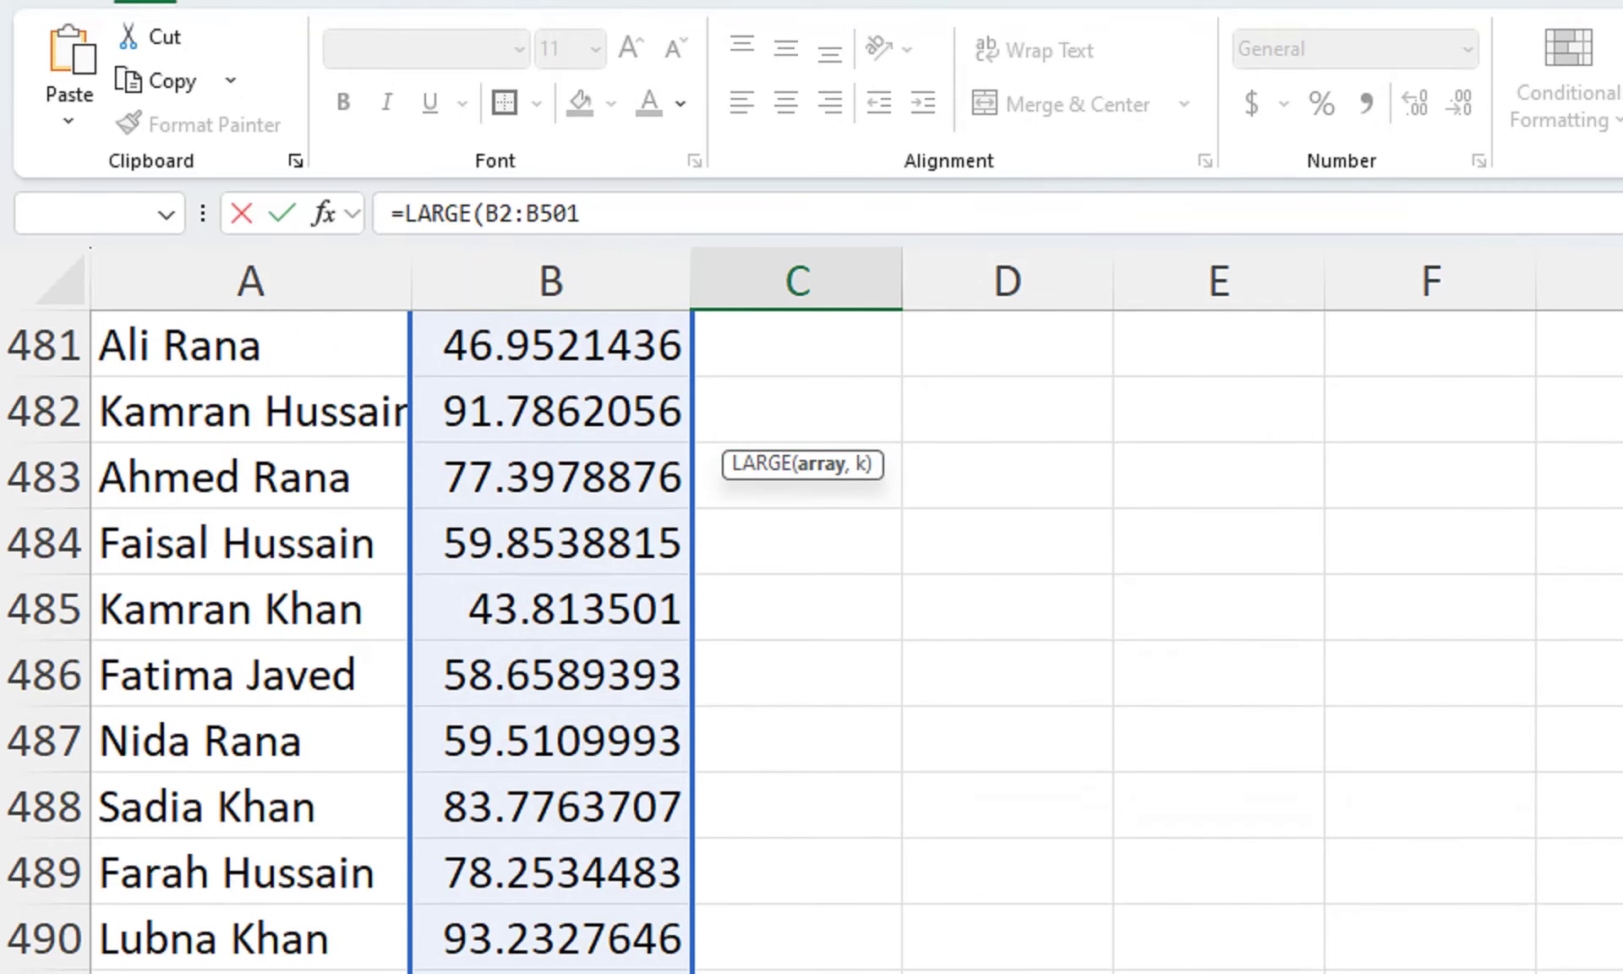
key(F4)
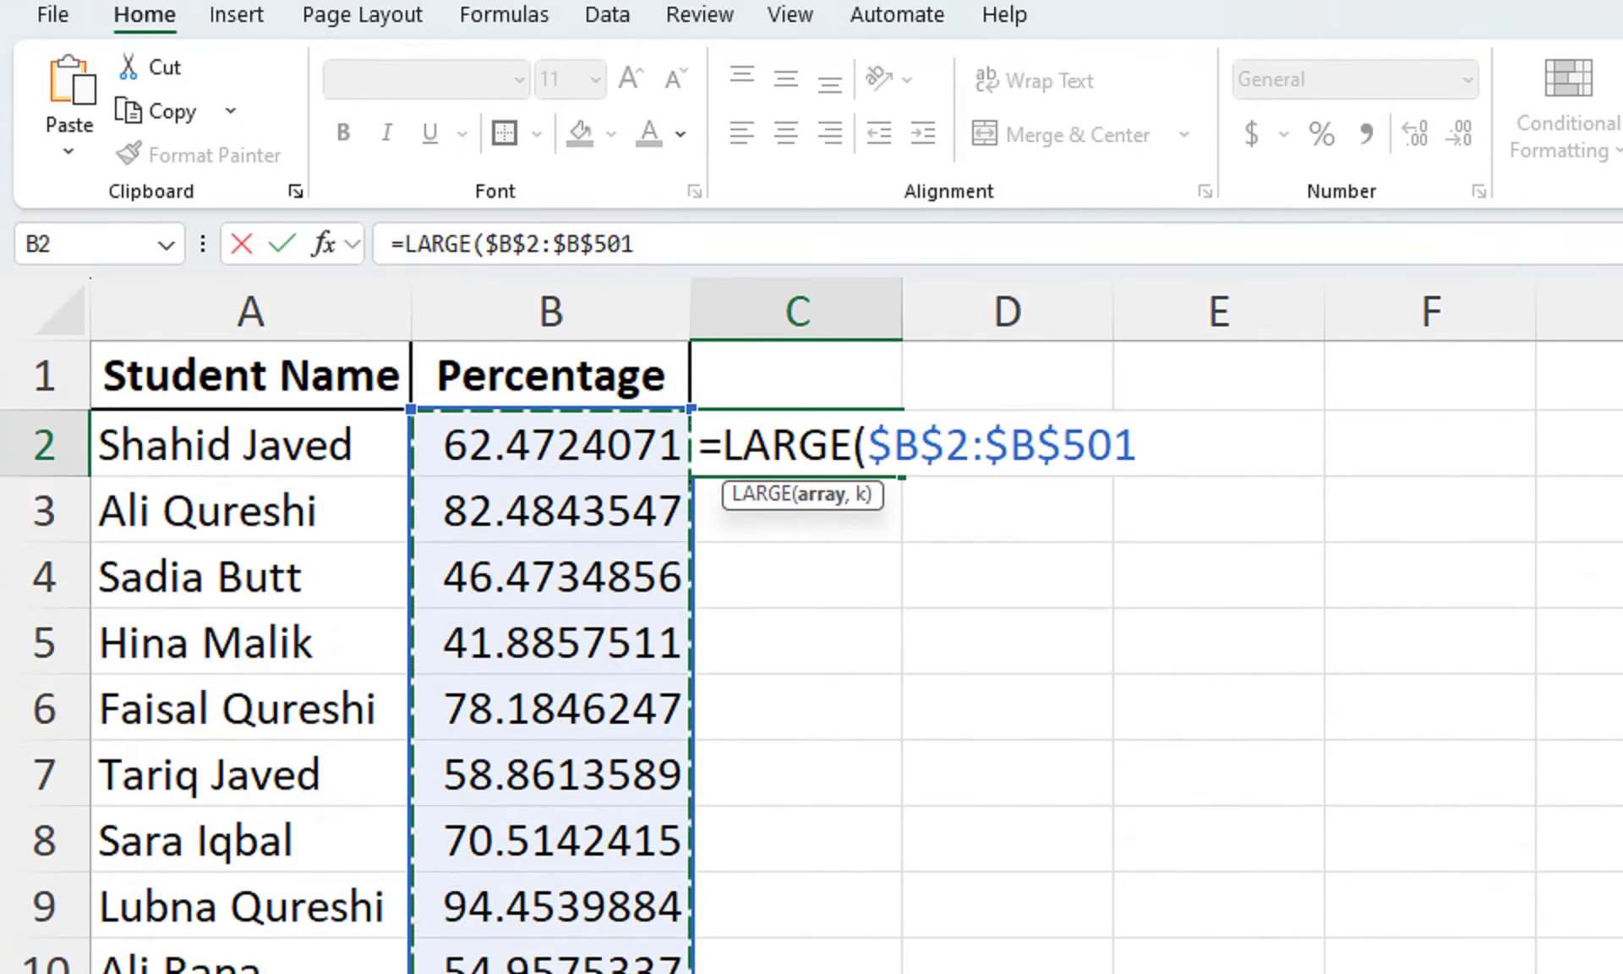
Complete the LARGE formula in C2 with ROW(A1) as the k argument and enter it.
text(,rw)
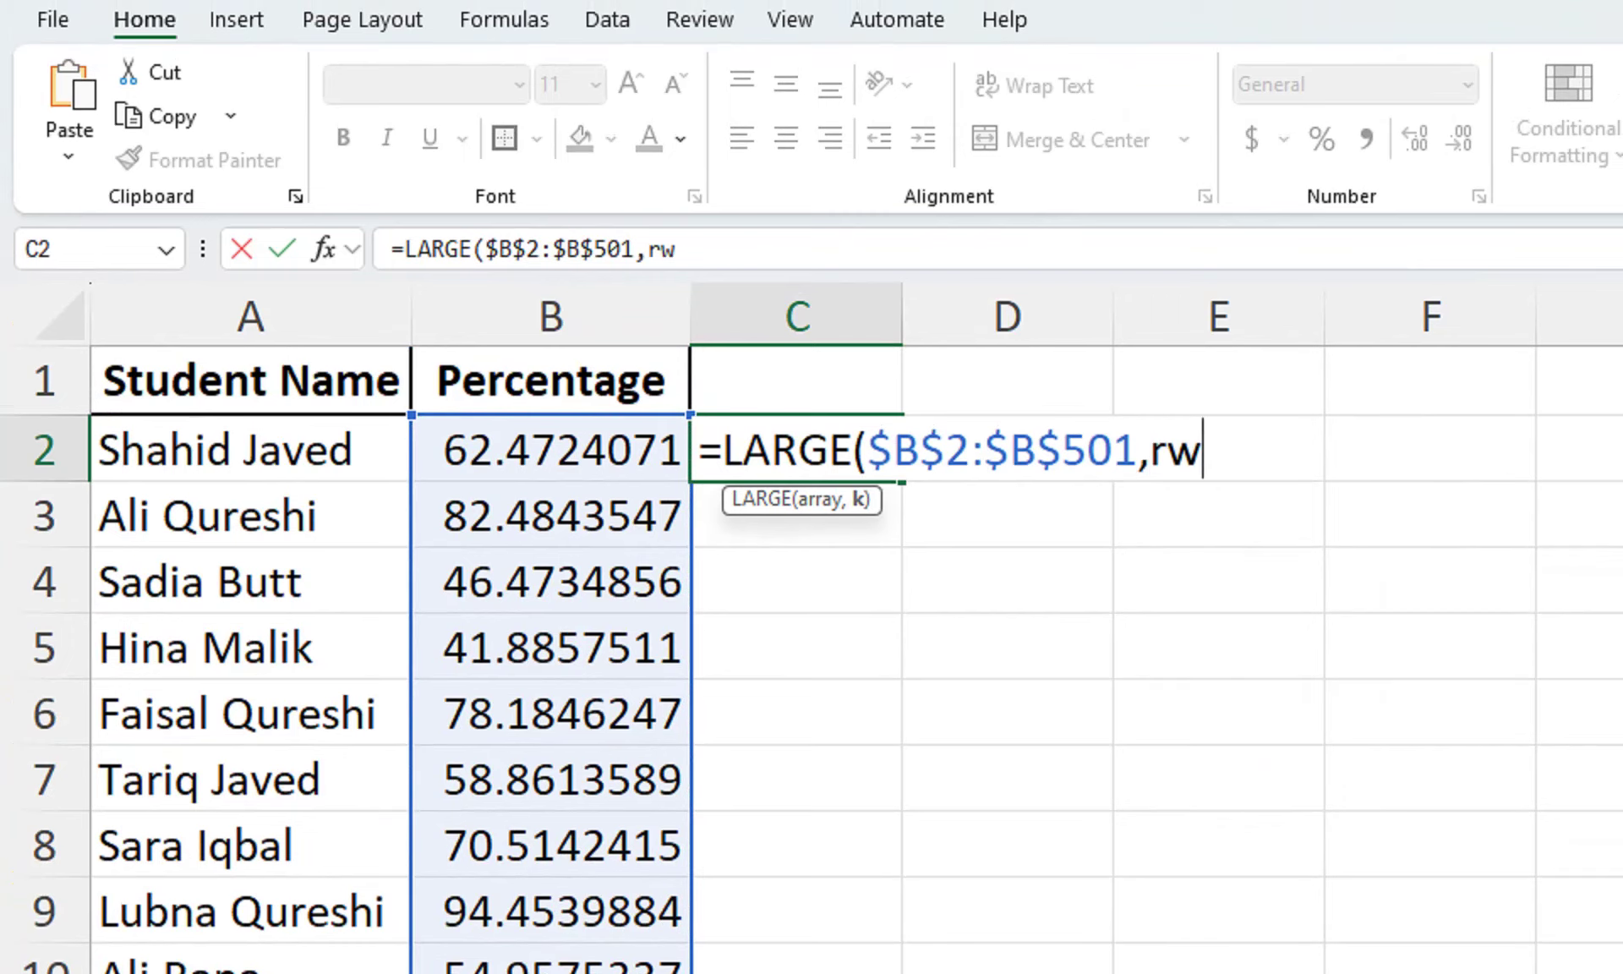
key(BackSpace)
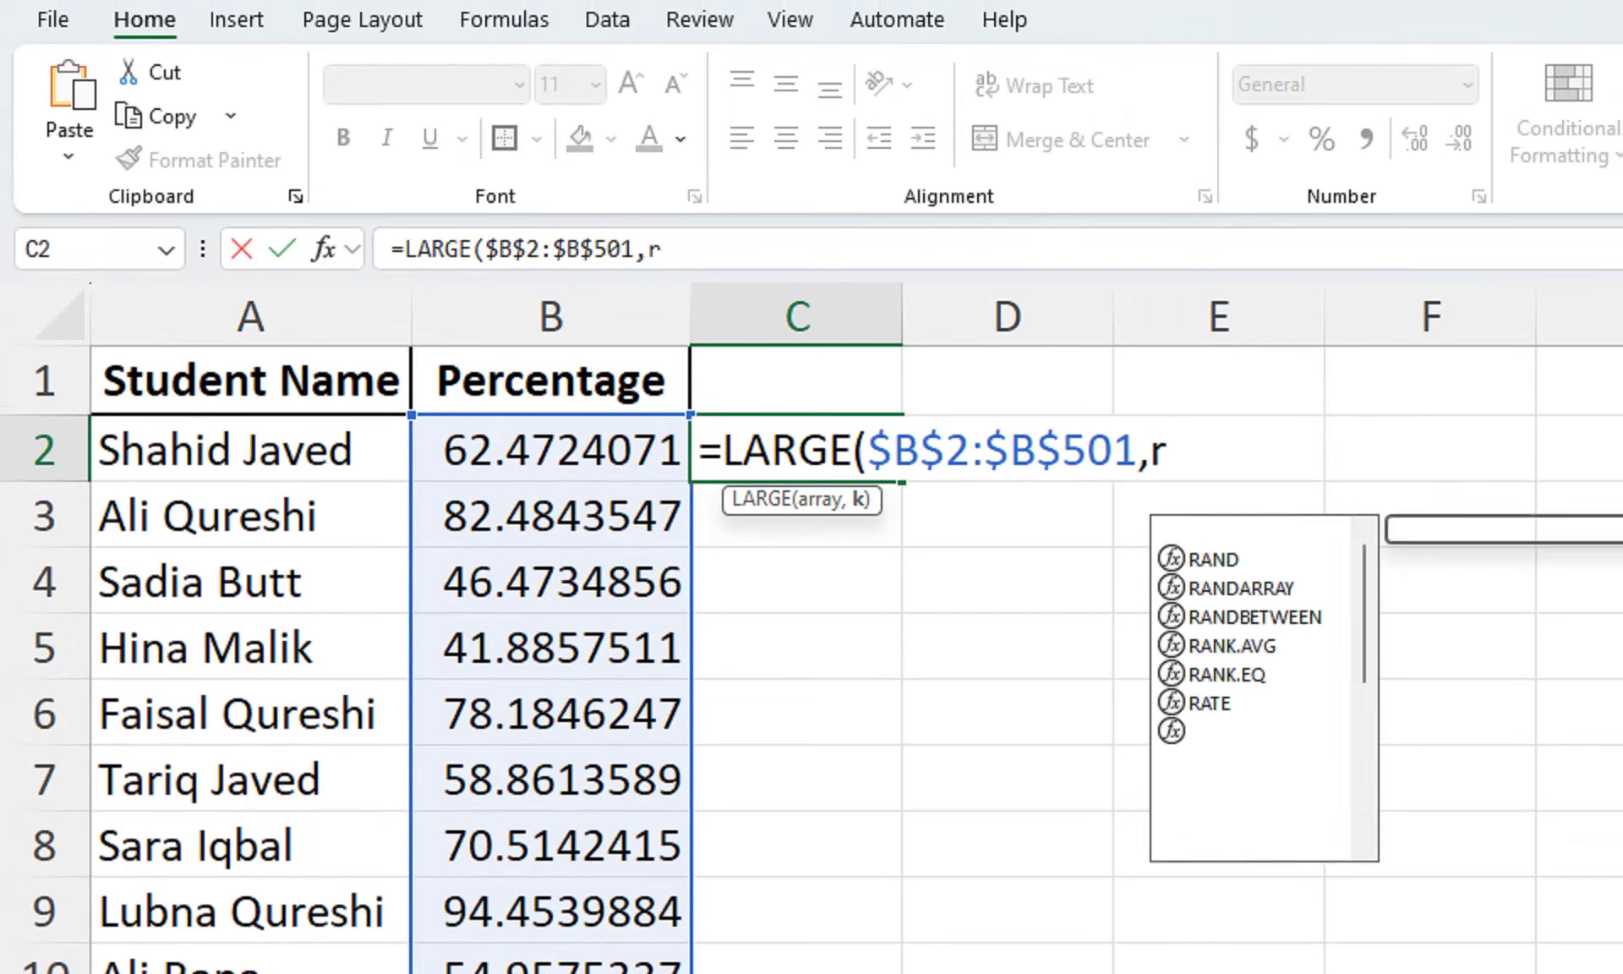
text(ow()
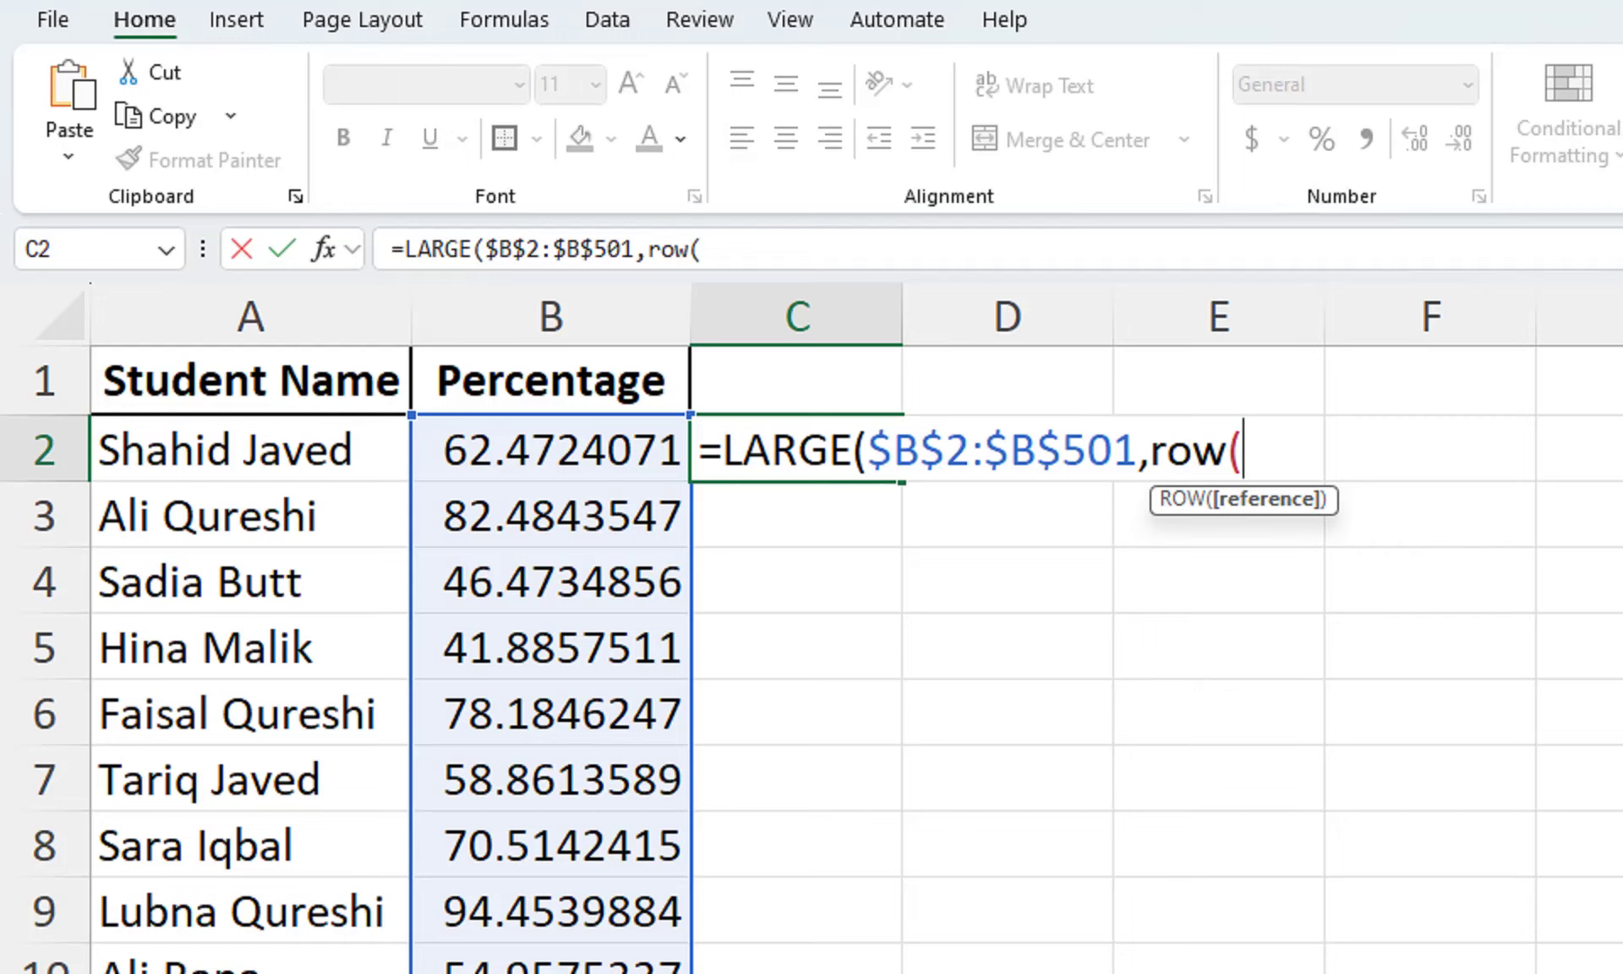
click(251, 381)
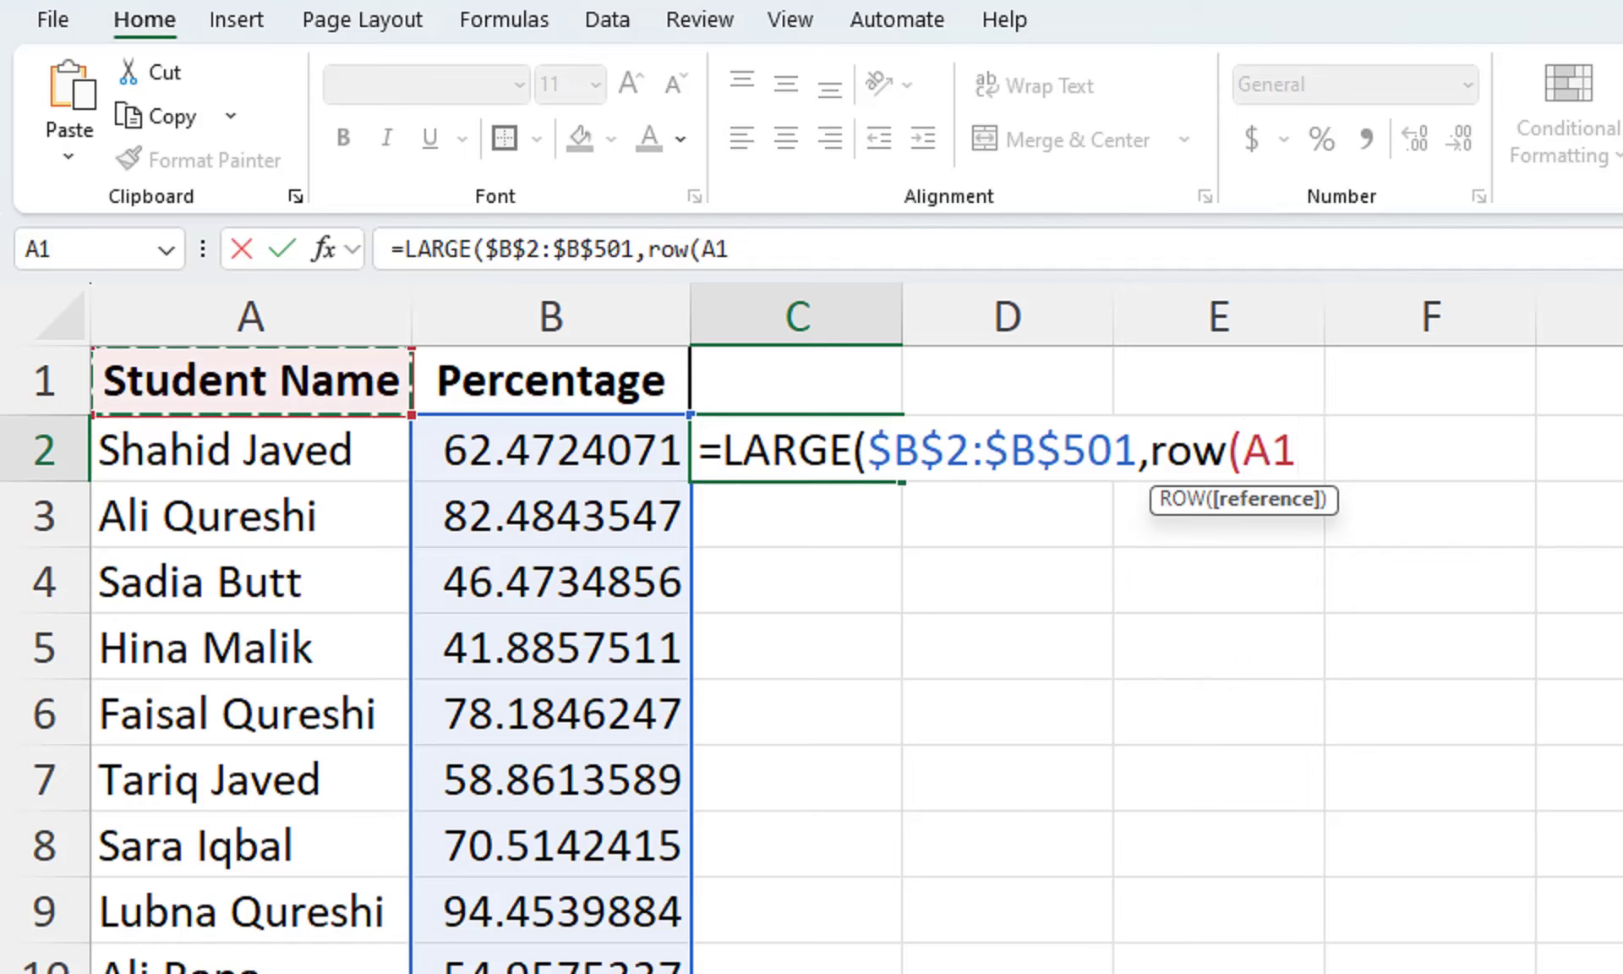
text()))
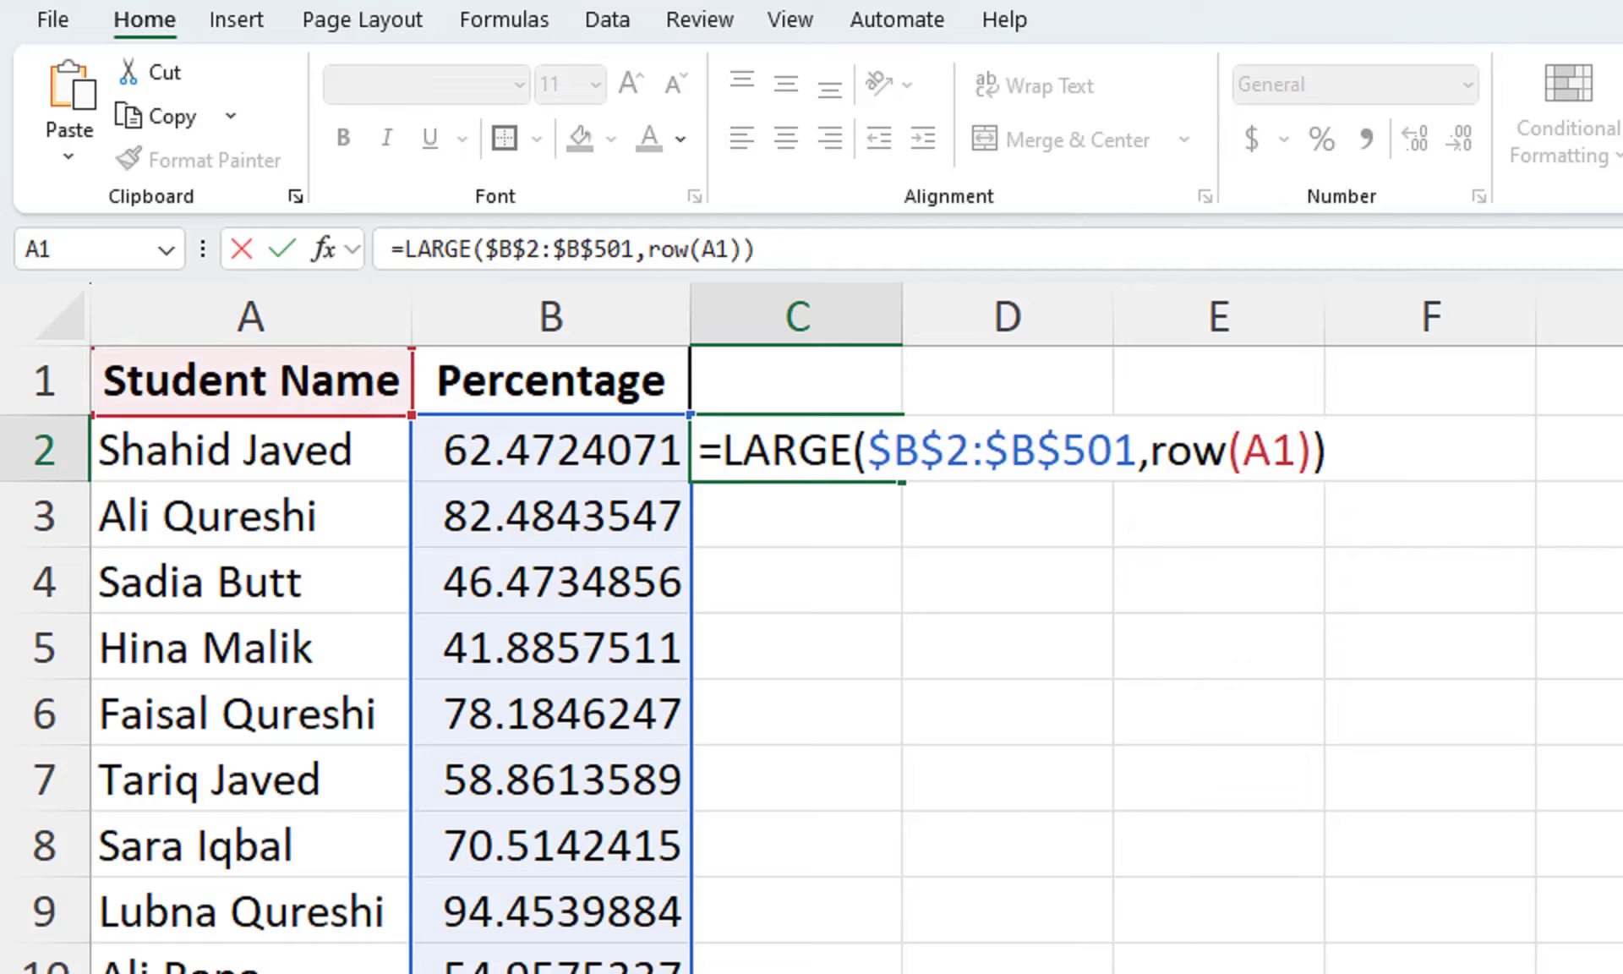
key(Return)
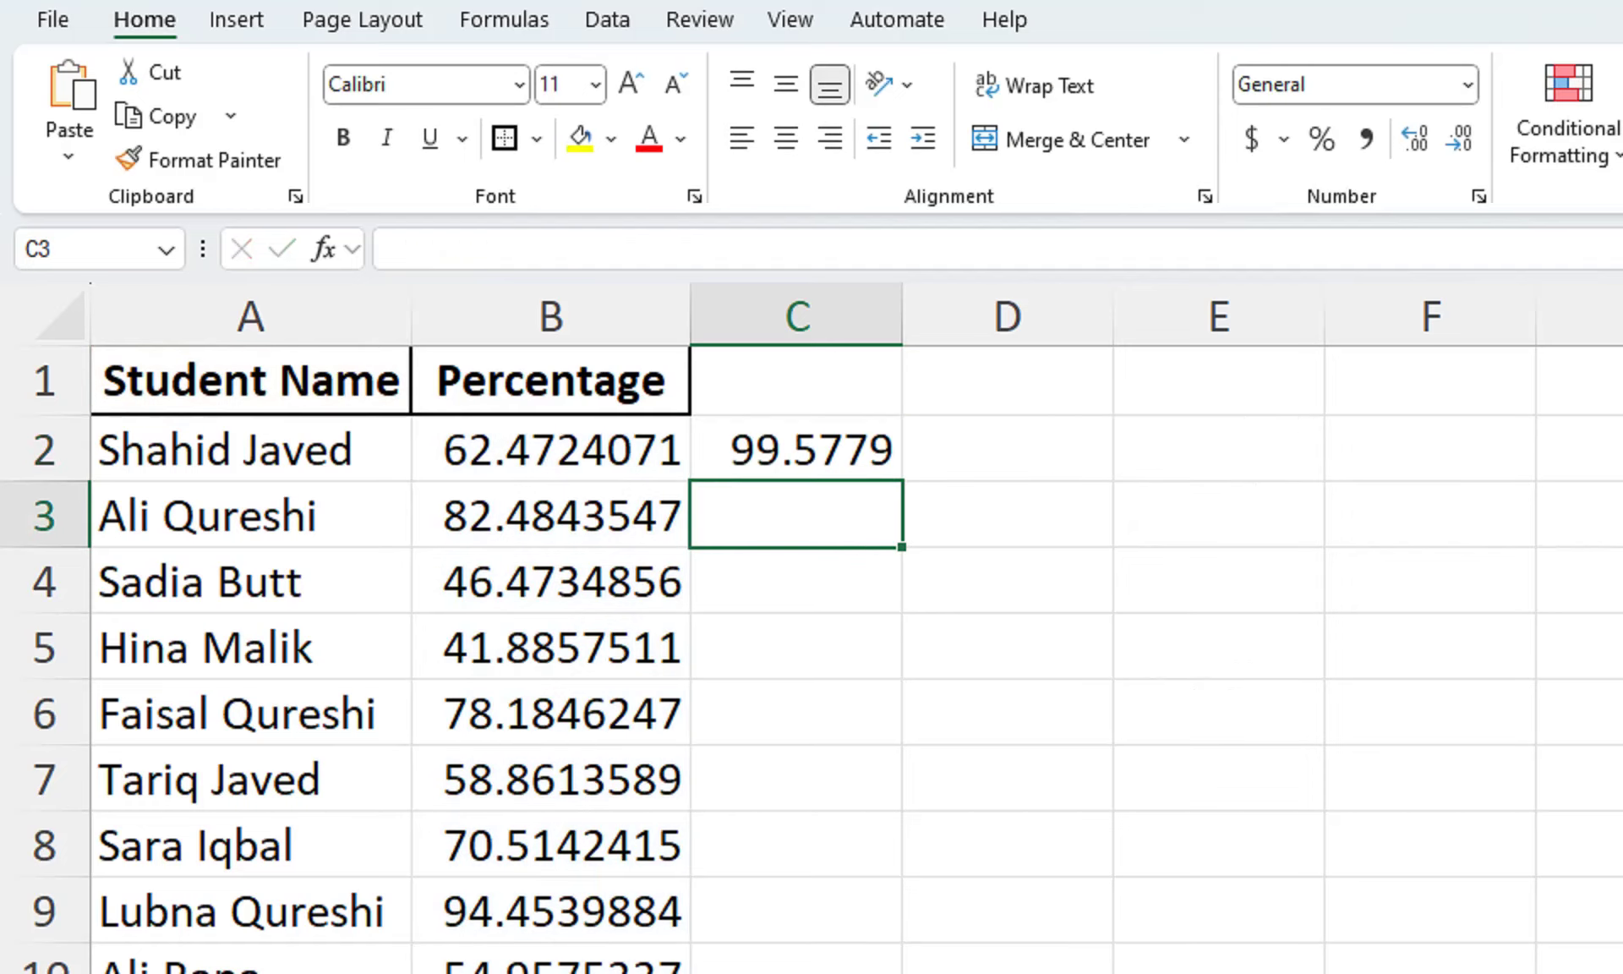
Fill the LARGE formula from C2 down column C for the whole student list.
click(795, 448)
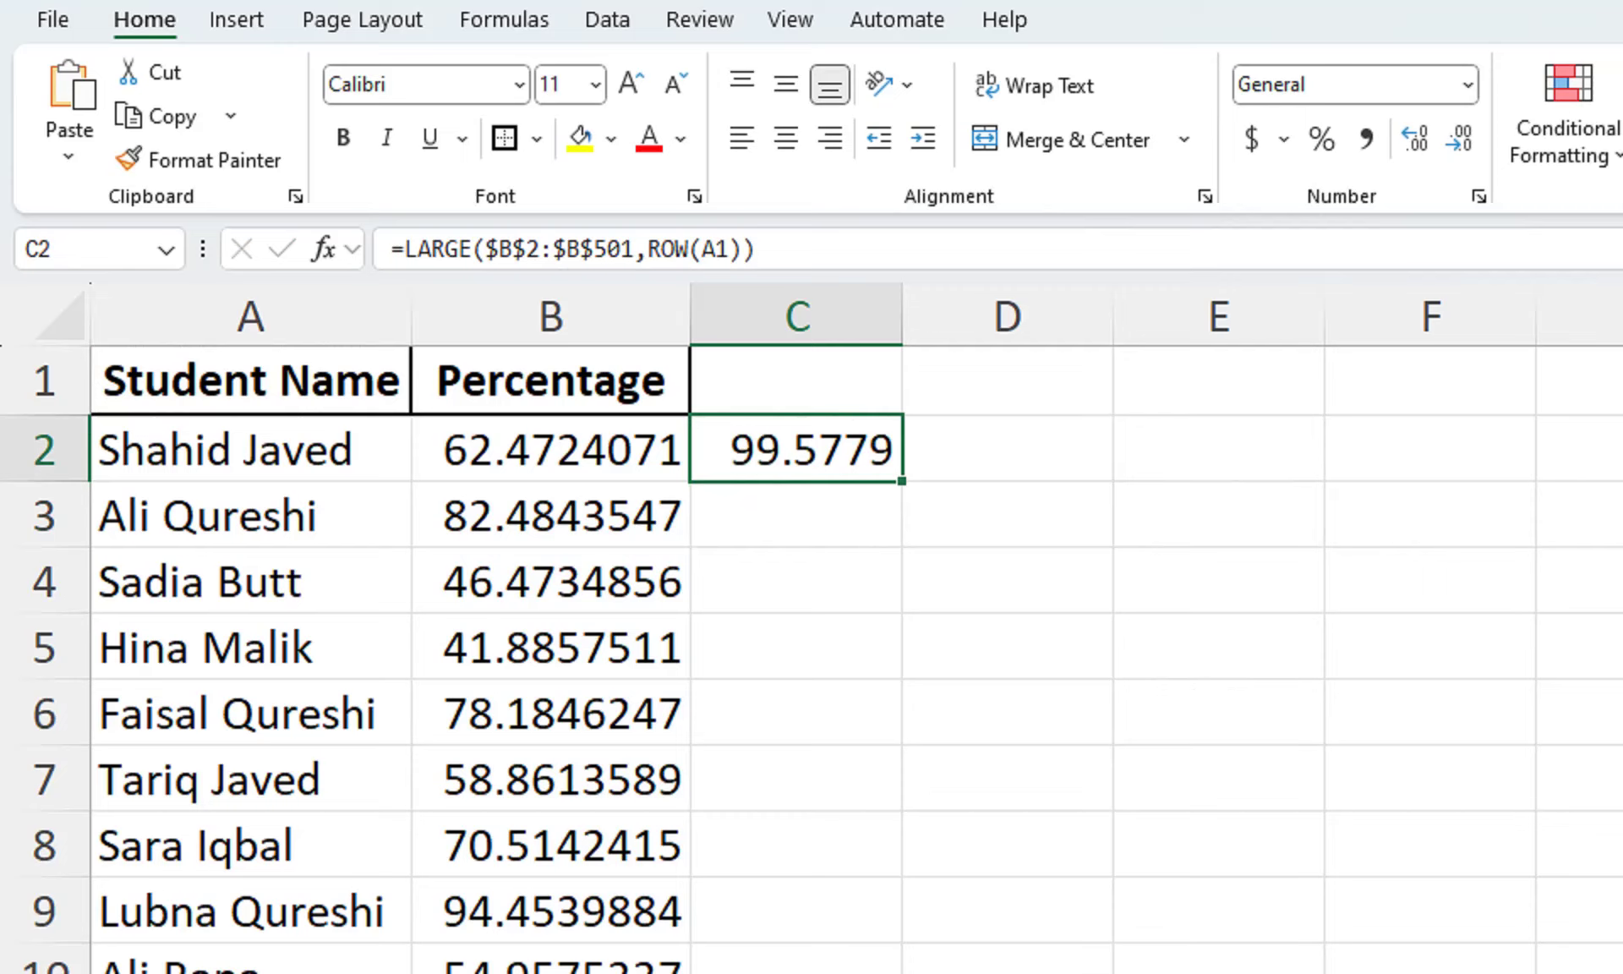
double_click(902, 480)
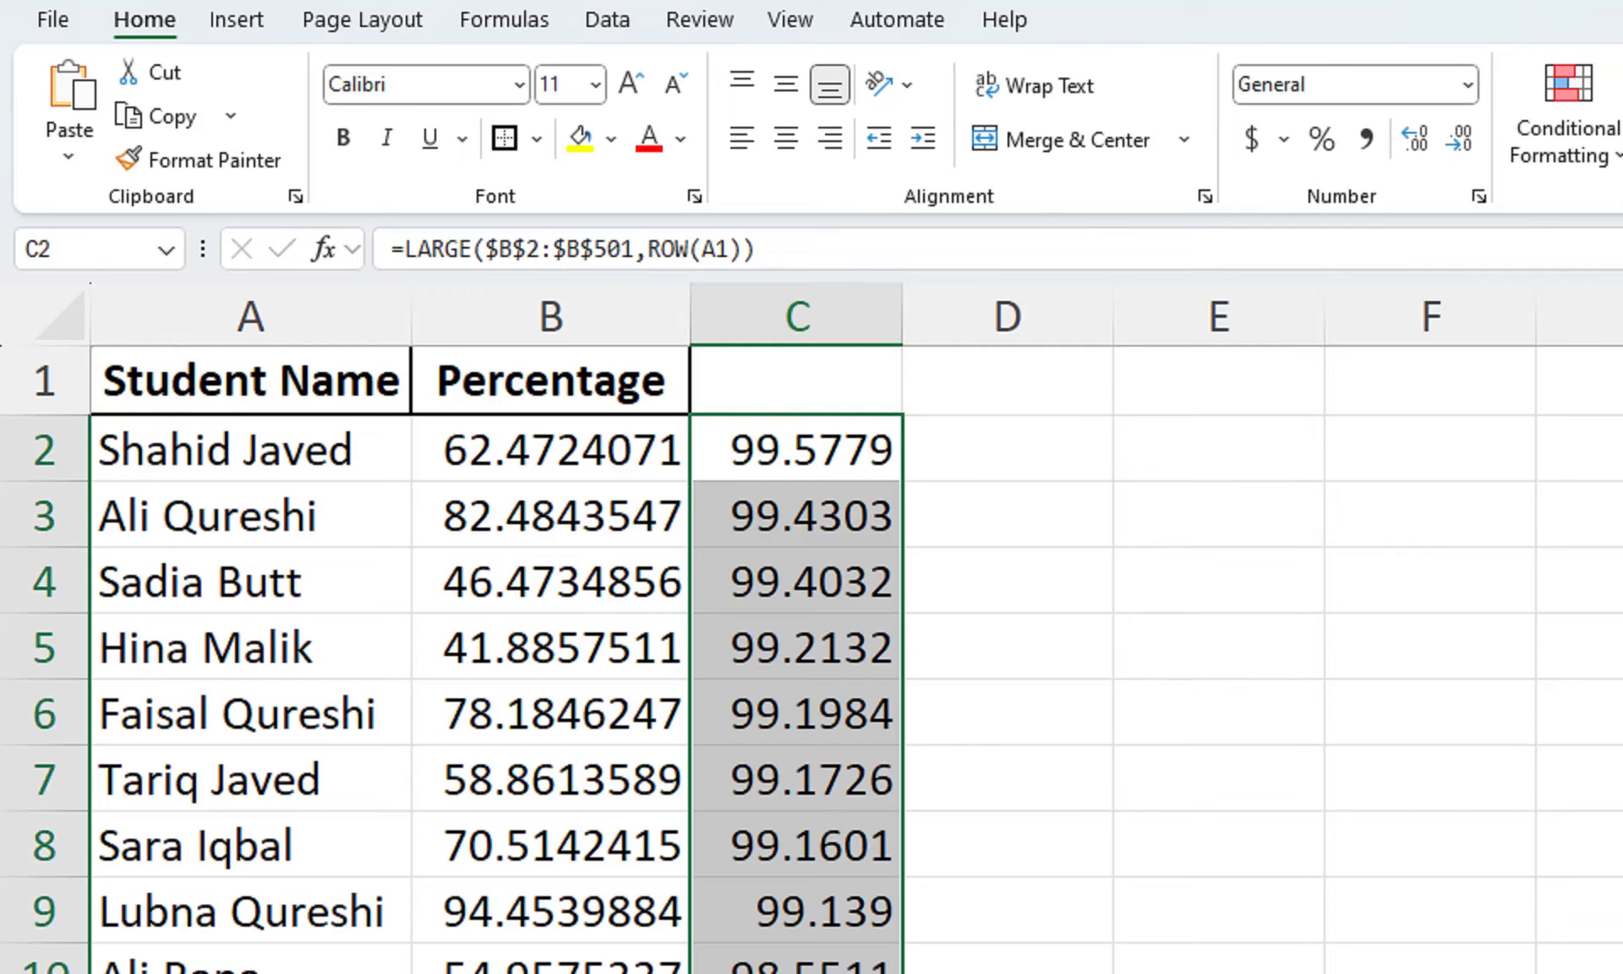
click(796, 380)
Start an INDEX formula in D2 with the absolute student name range $A$2:$A$501 as its array.
click(1007, 449)
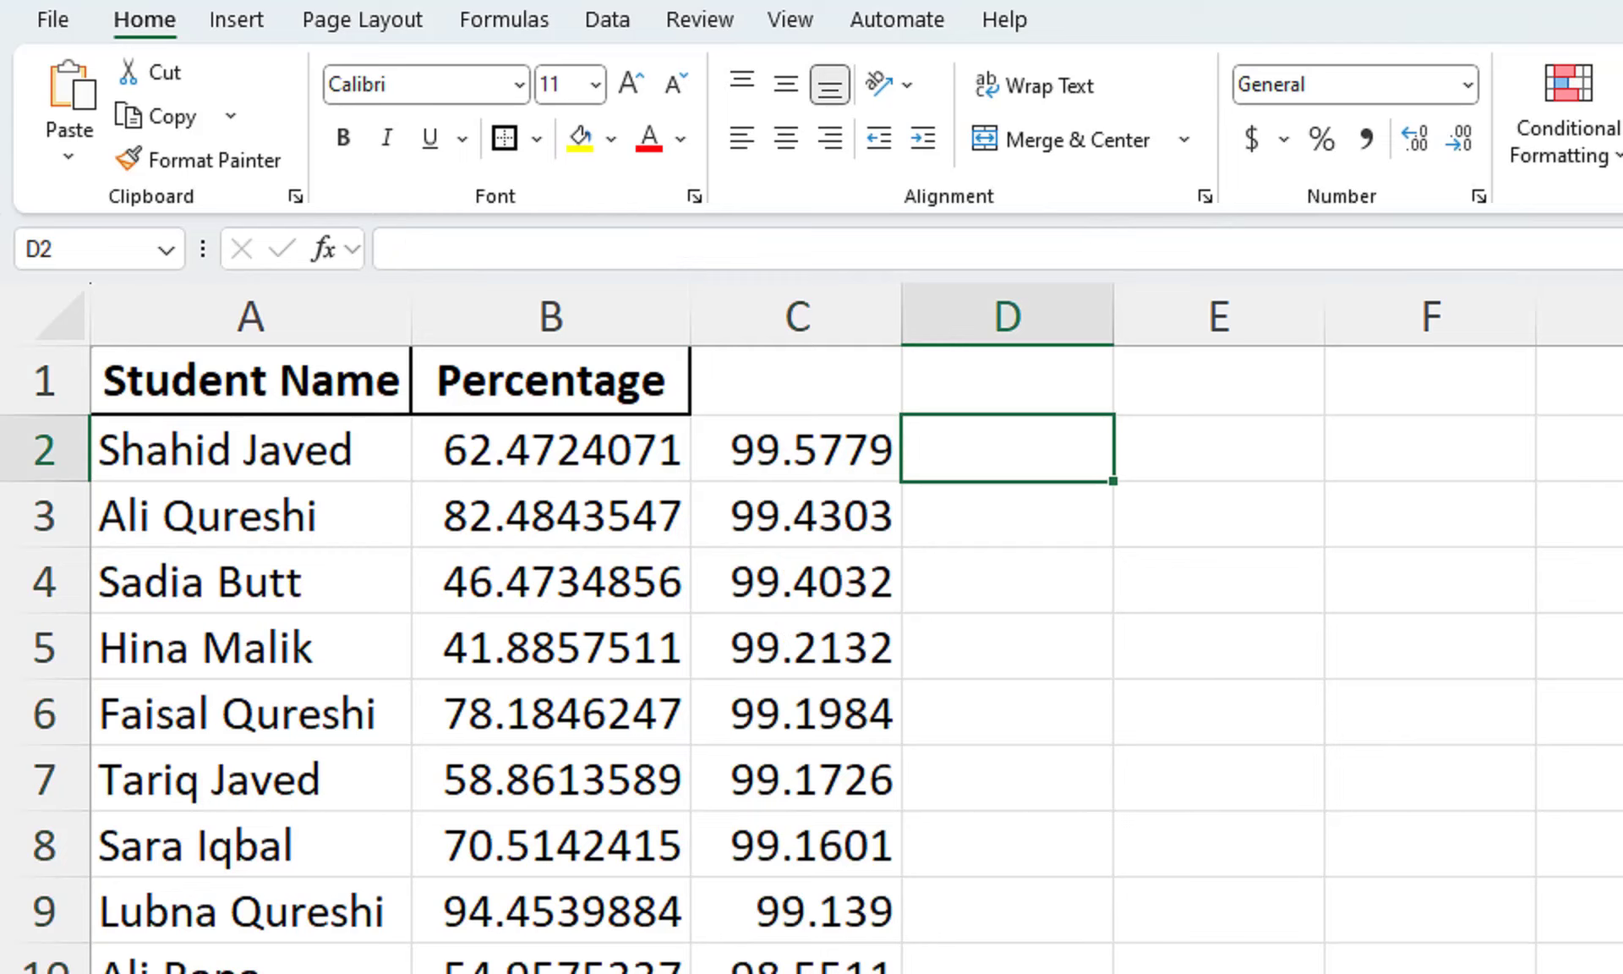
text(=ind)
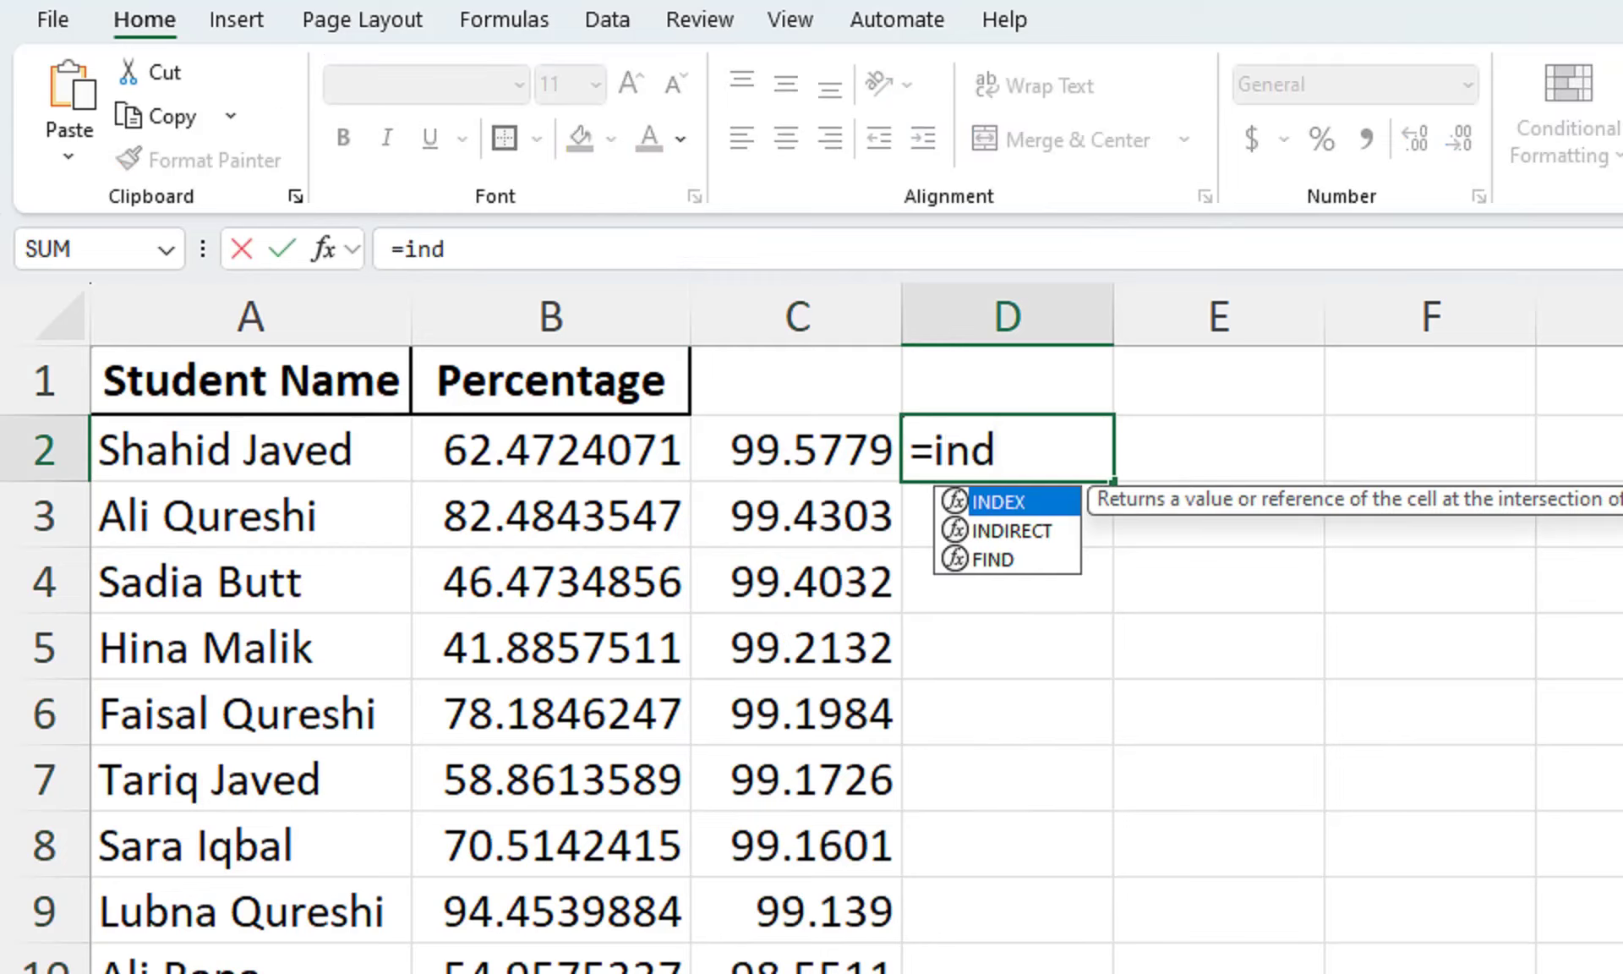
key(Tab)
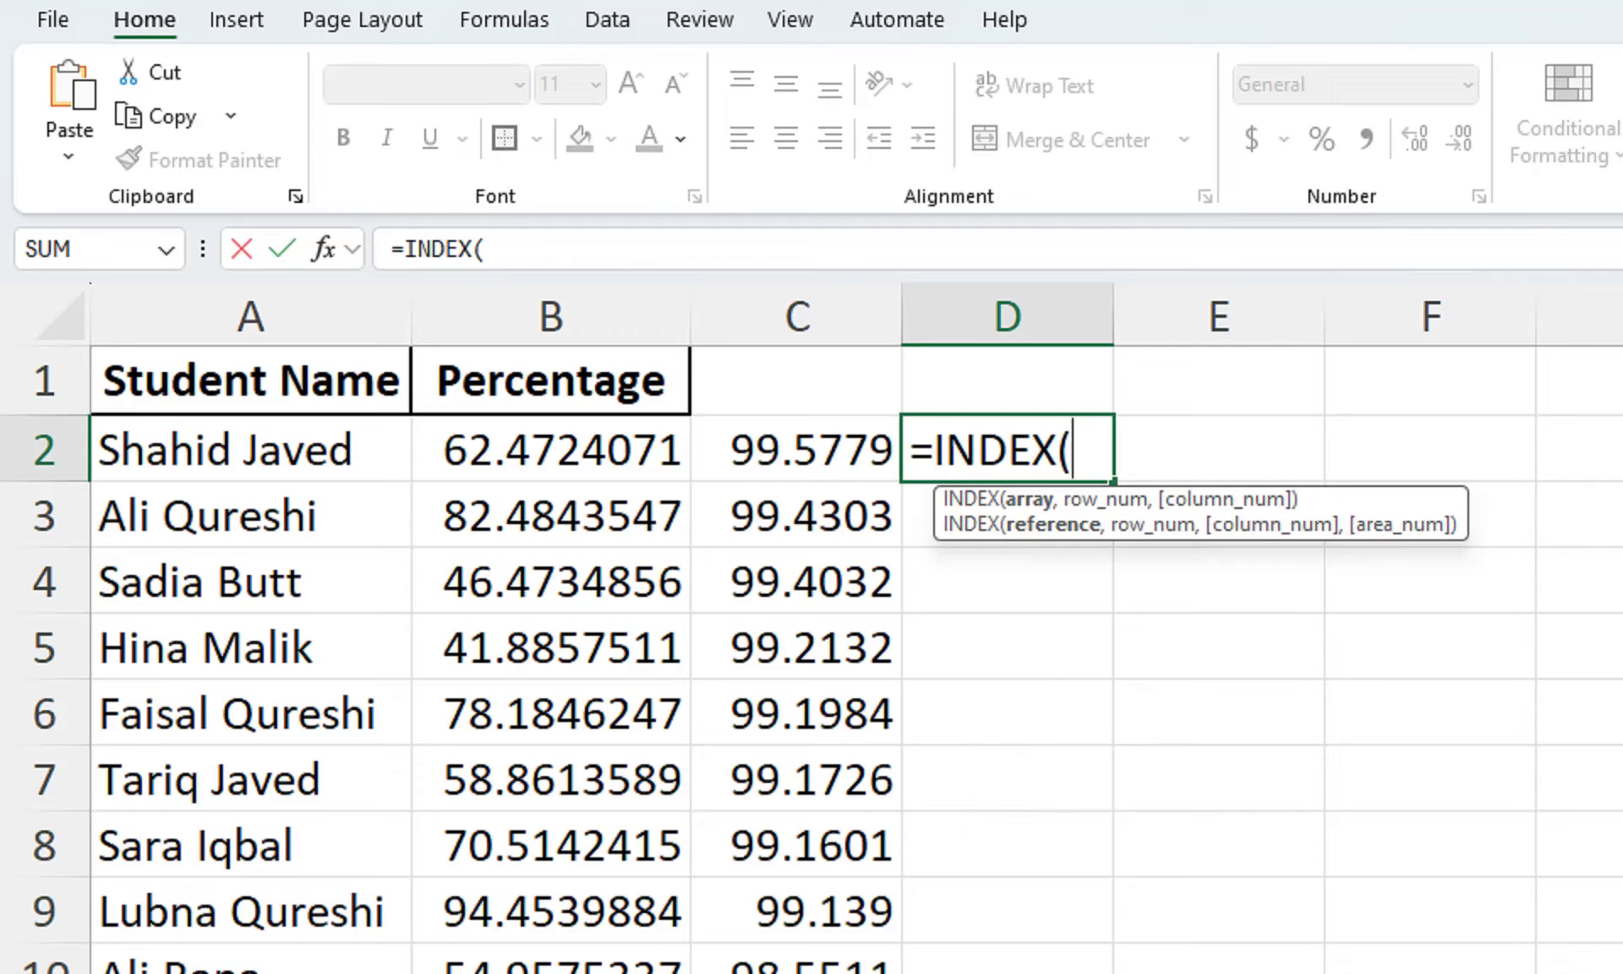
click(251, 450)
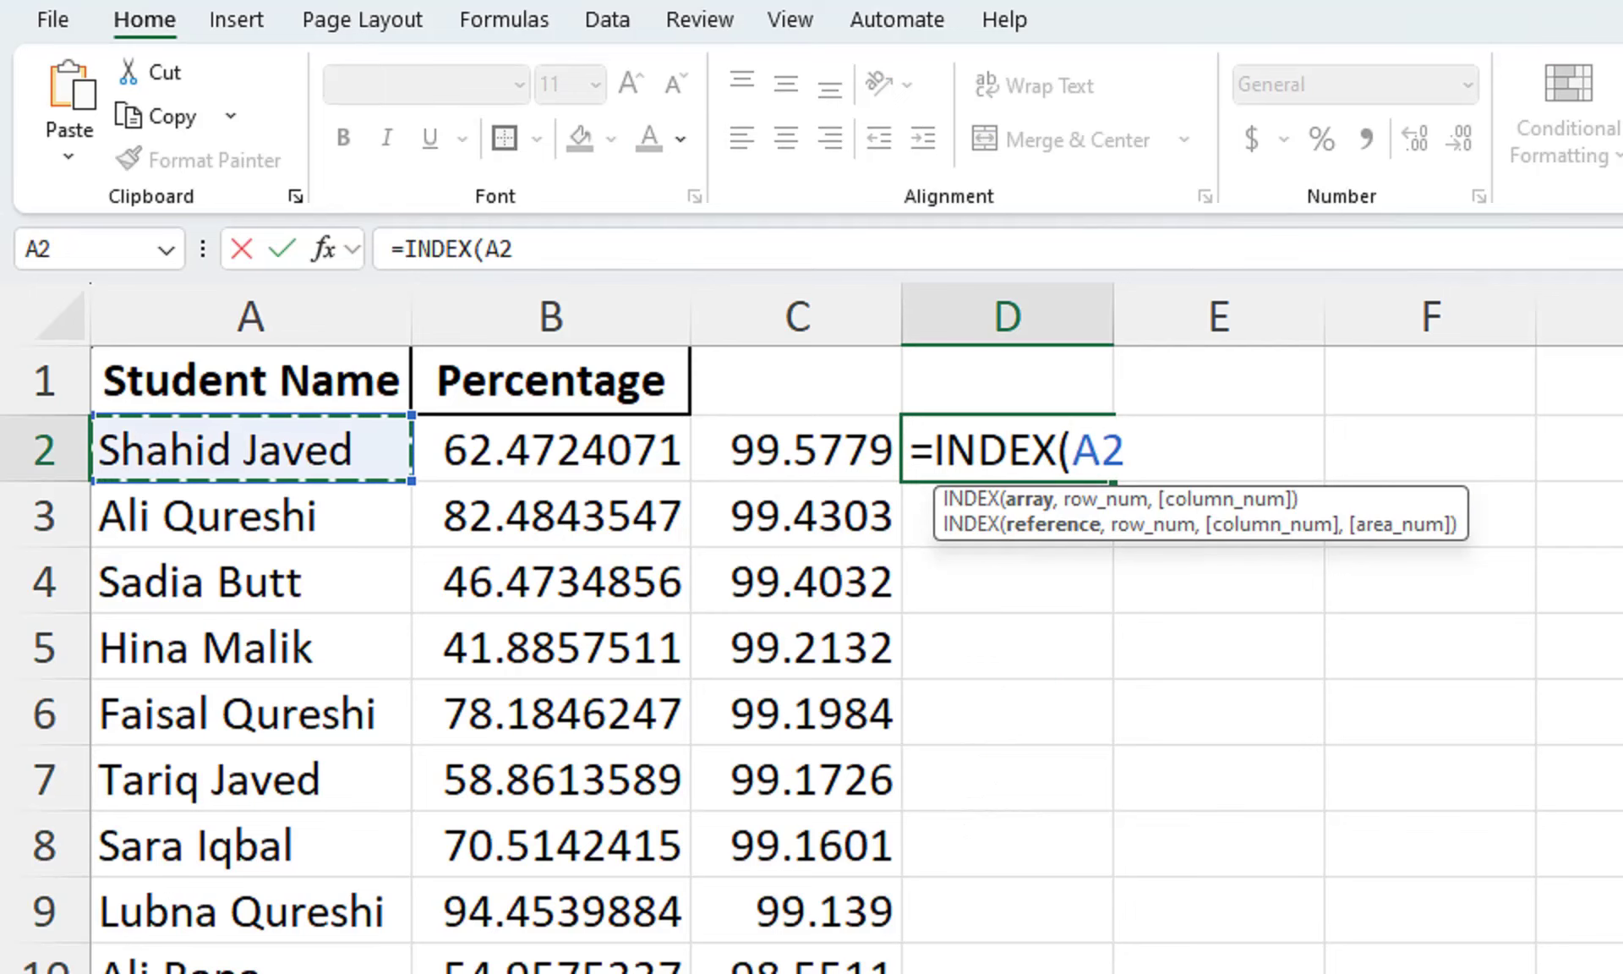
drag(251, 449, 251, 968)
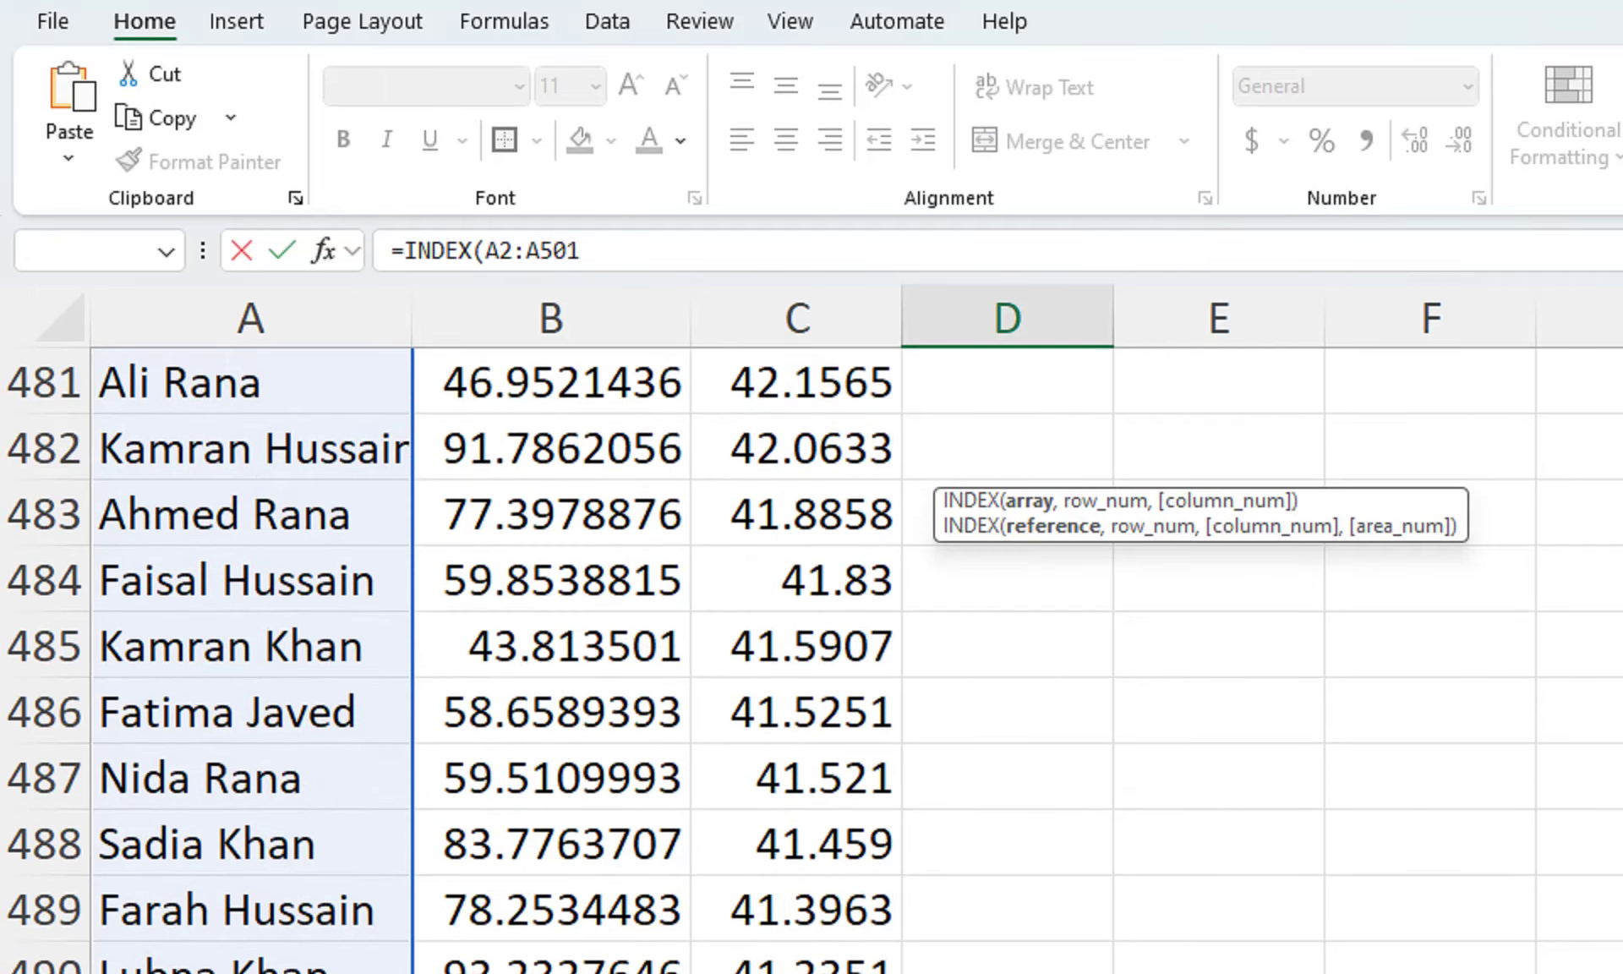
key(F4)
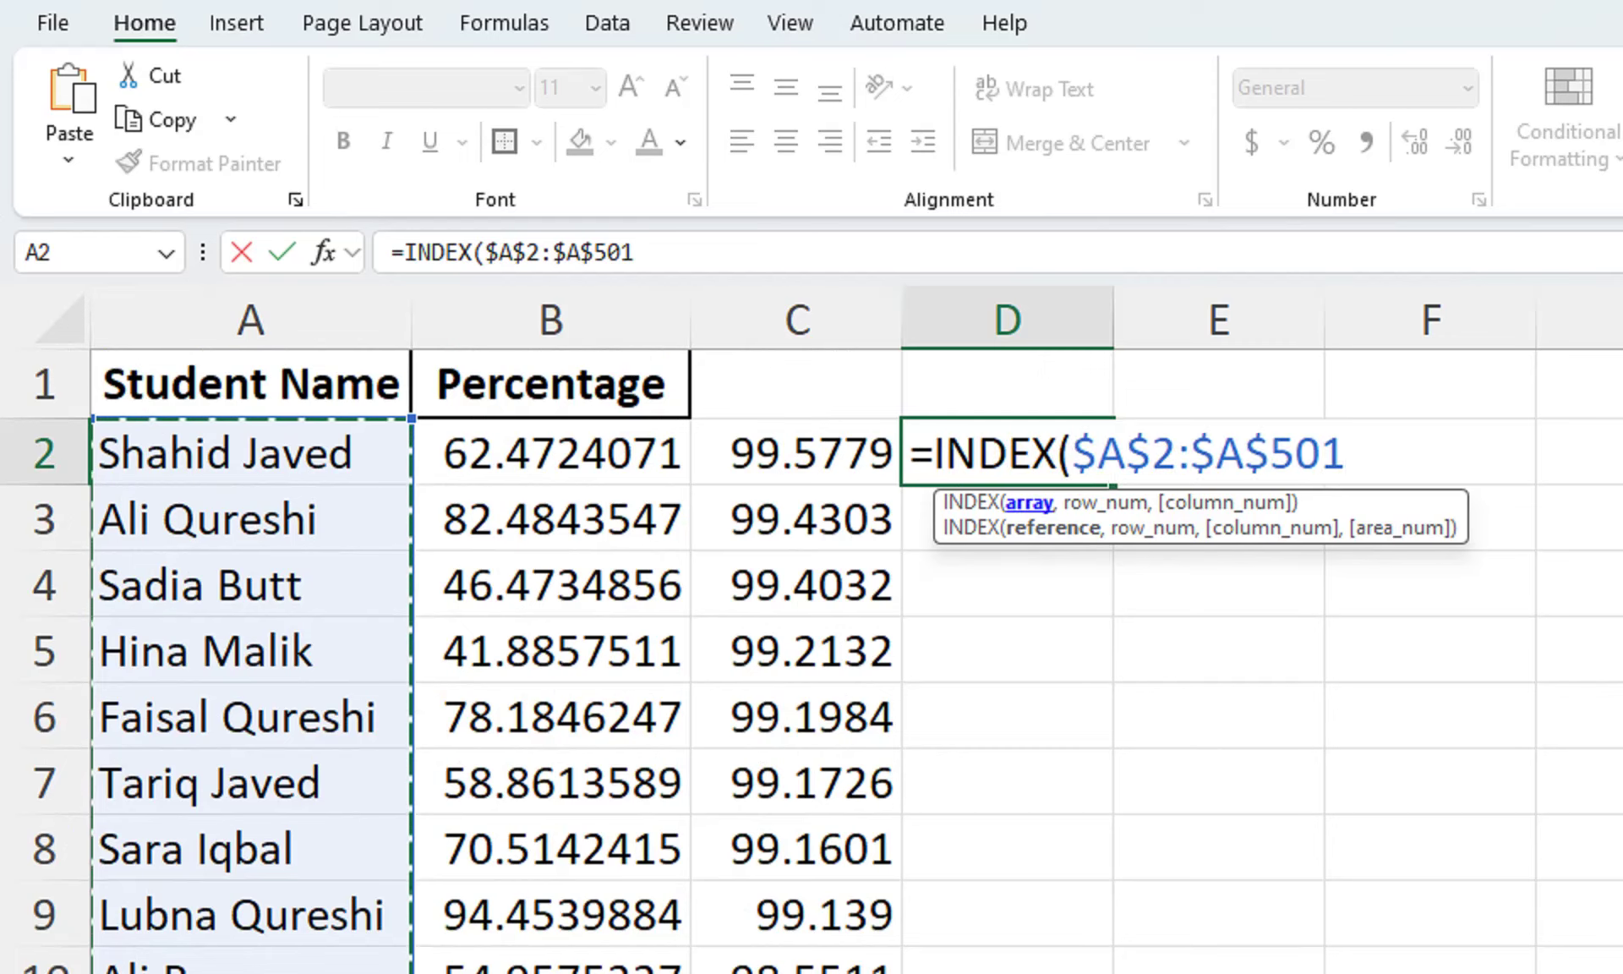
Nest MATCH as the INDEX row number in D2, looking up C2 in the absolute percentage range $B$2:$B$501.
text(,,matc)
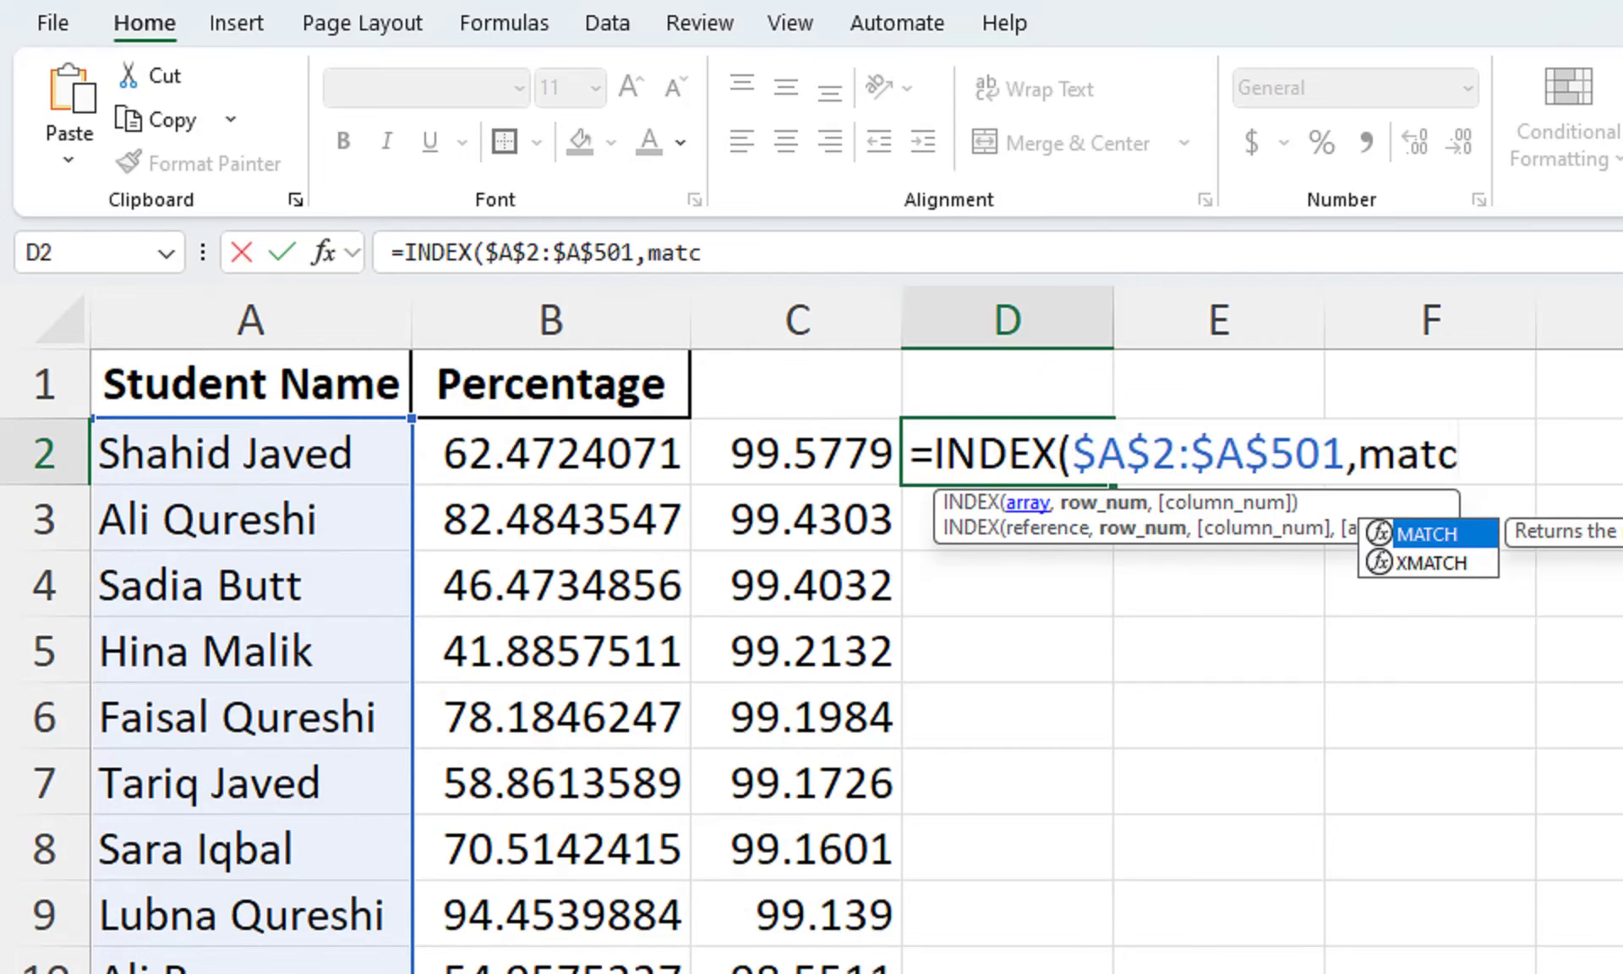
key(Tab)
click(795, 452)
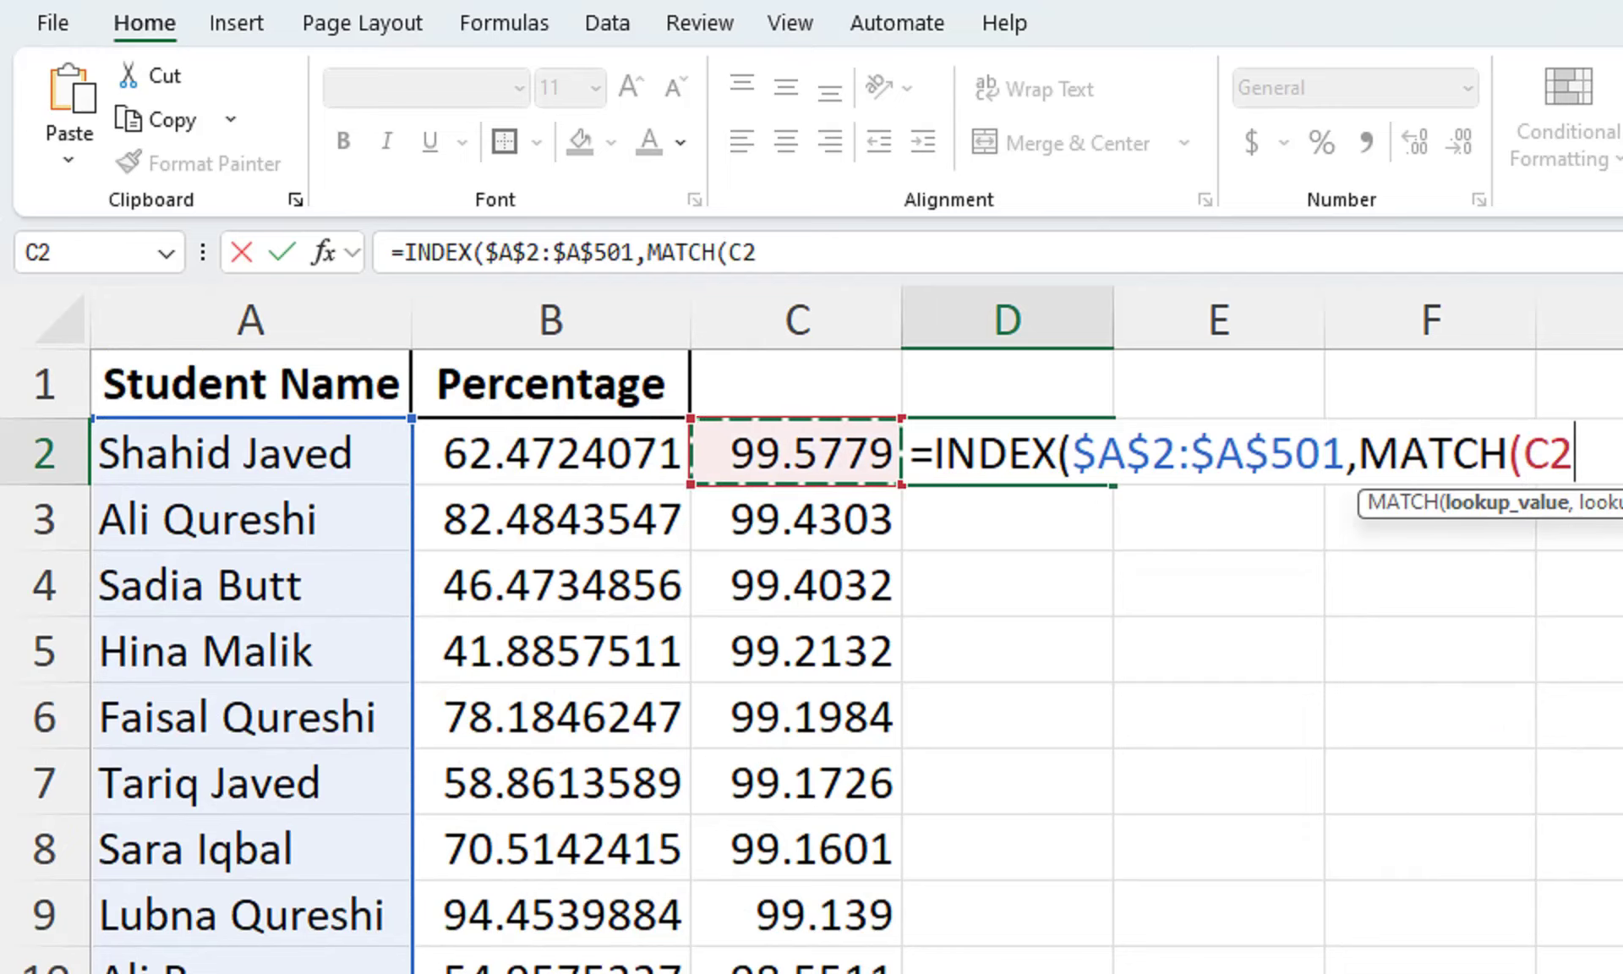
text(,)
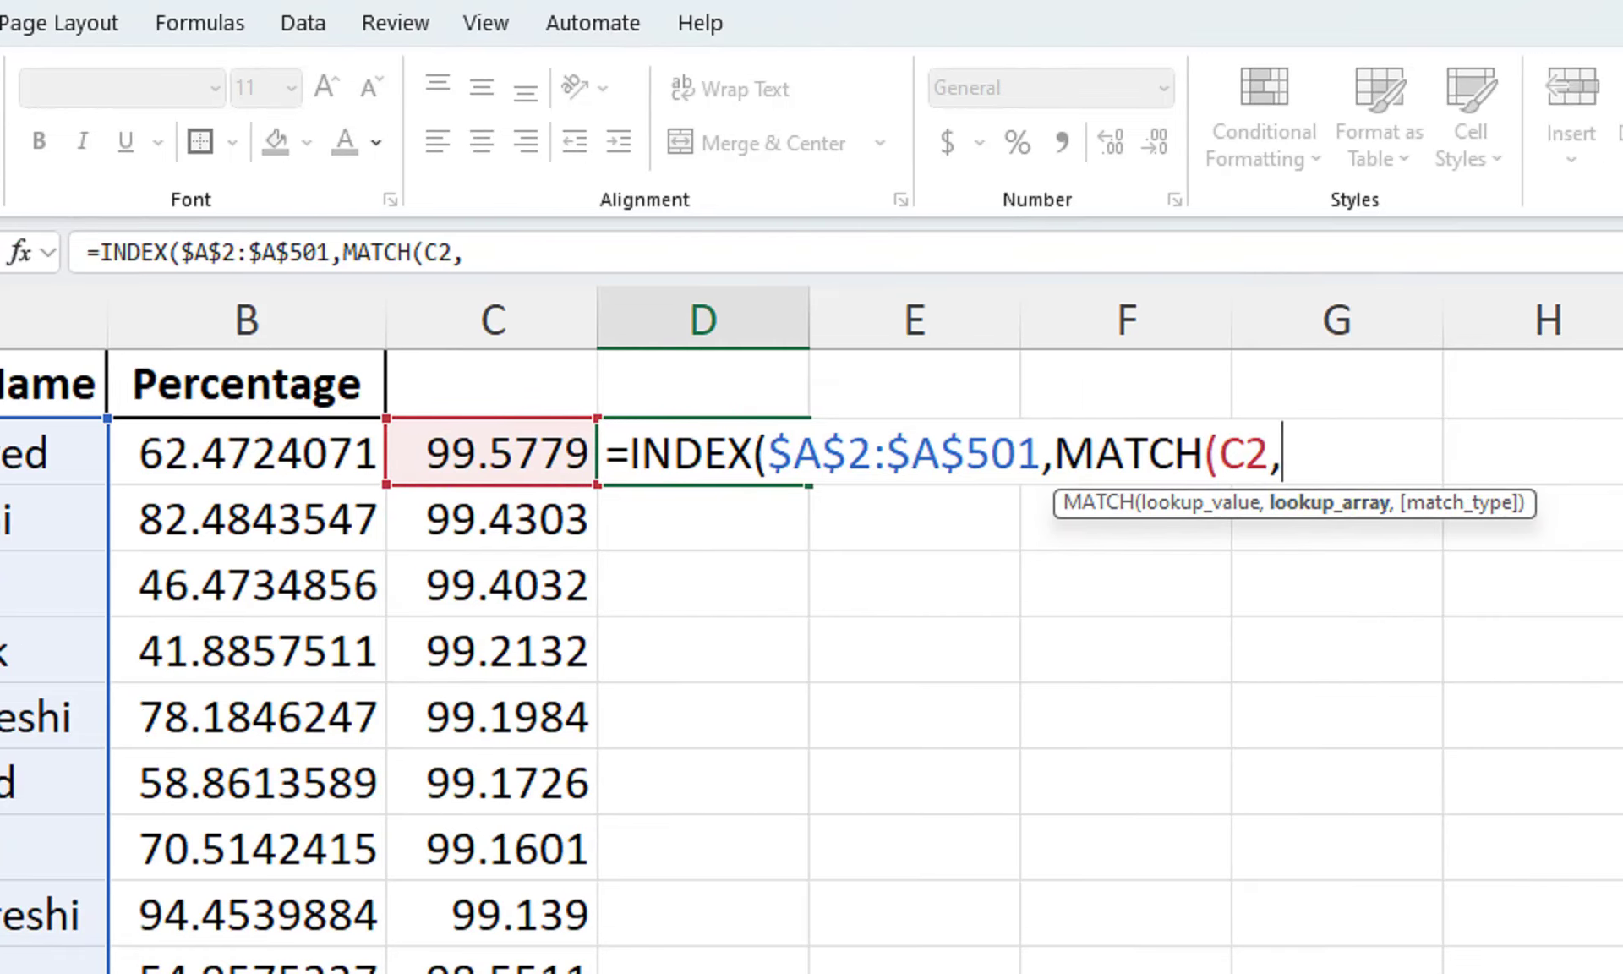
click(246, 452)
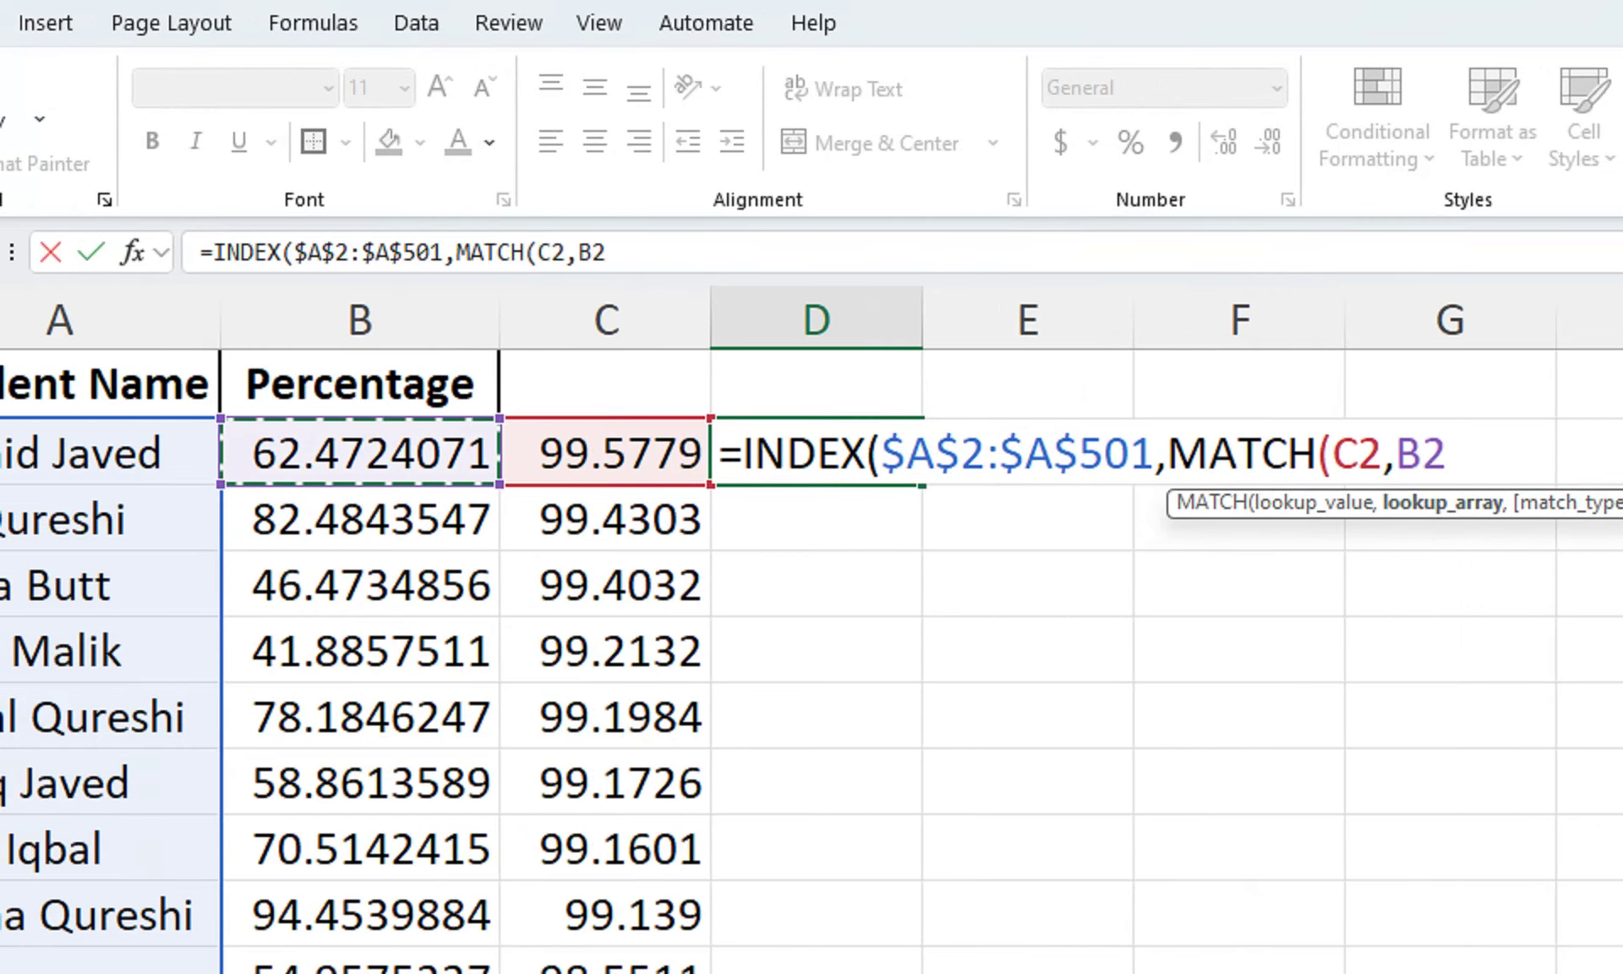
key(ctrl+shift+Down)
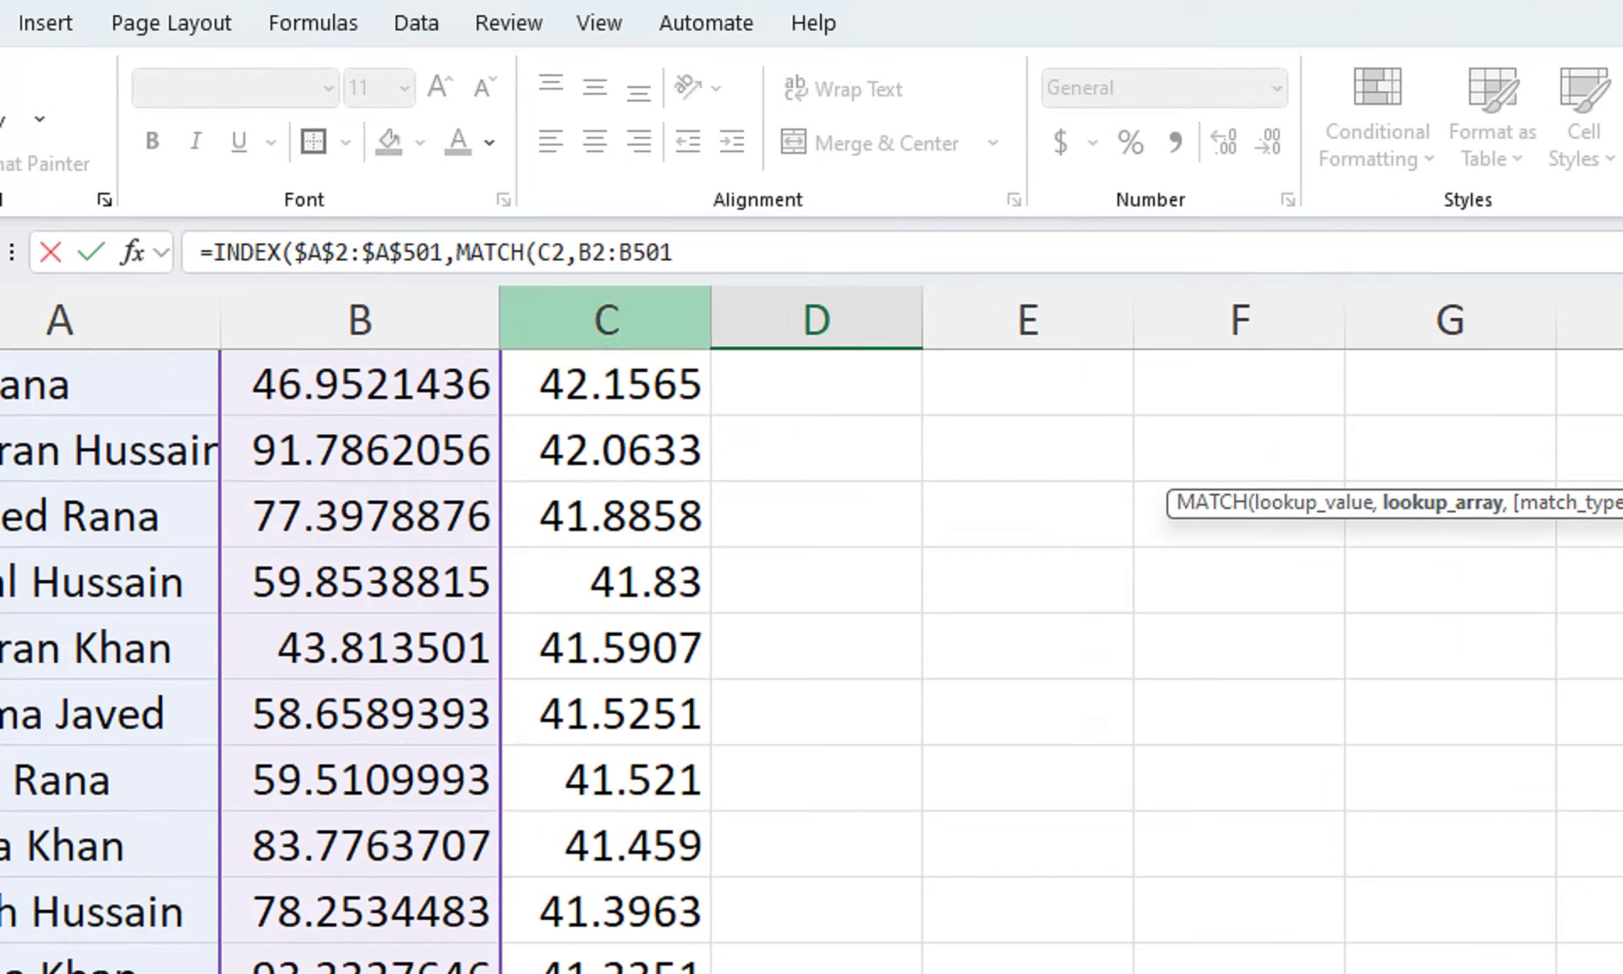
key(F4)
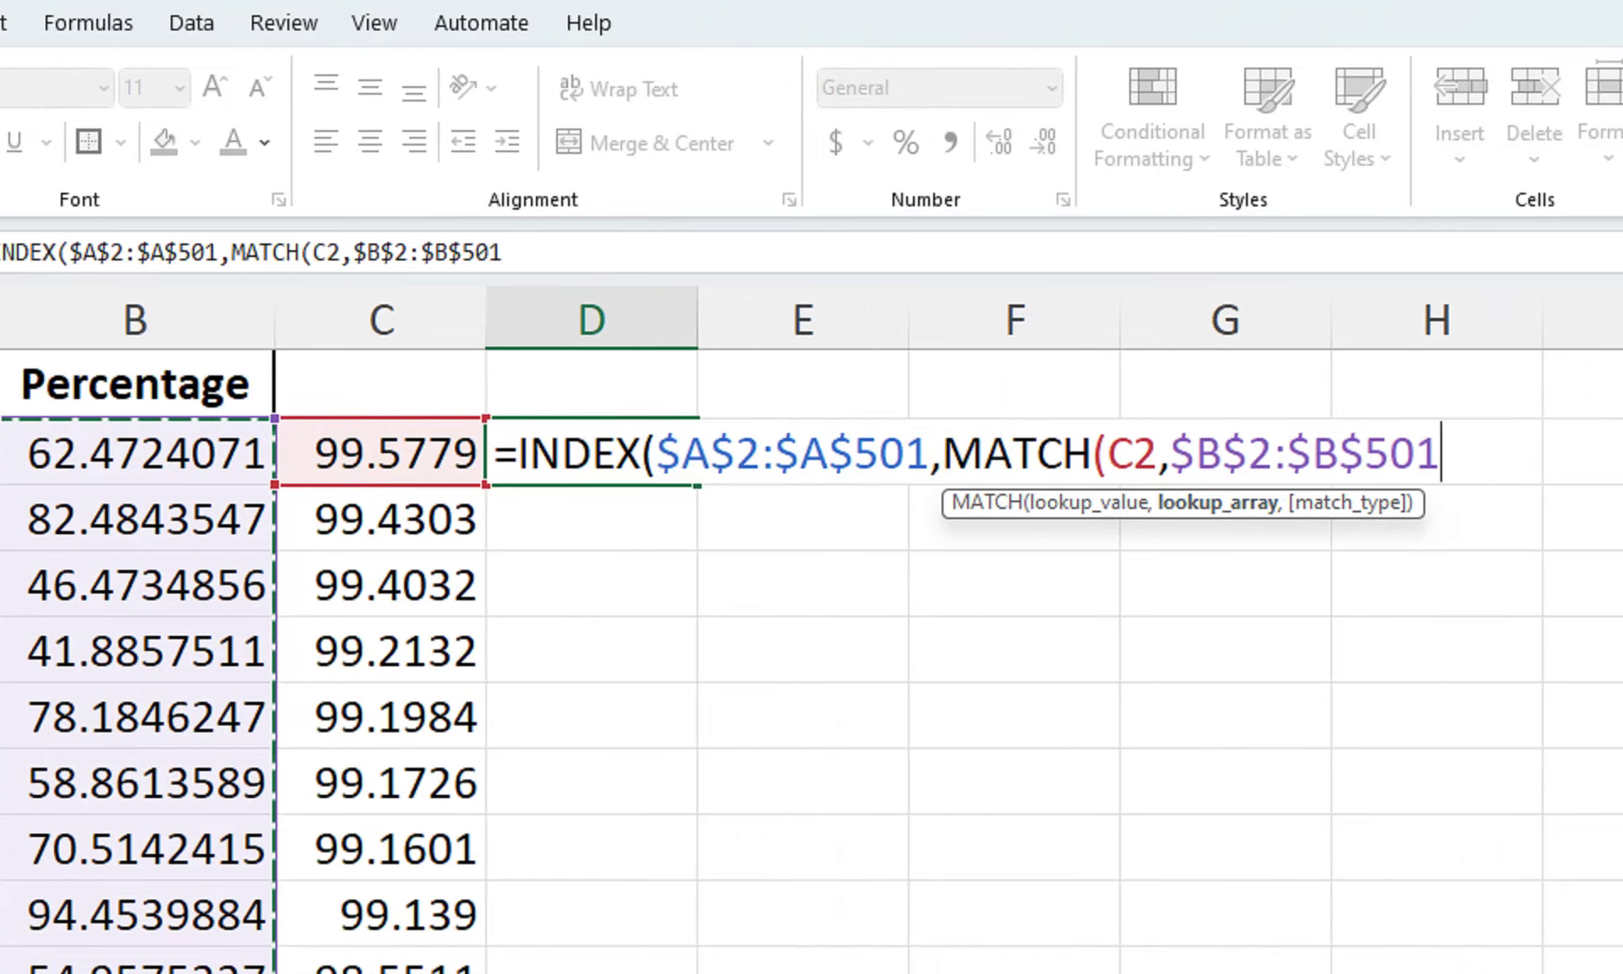
Set the MATCH type to 0 for an exact match, close both functions and enter the formula in D2.
text(,)
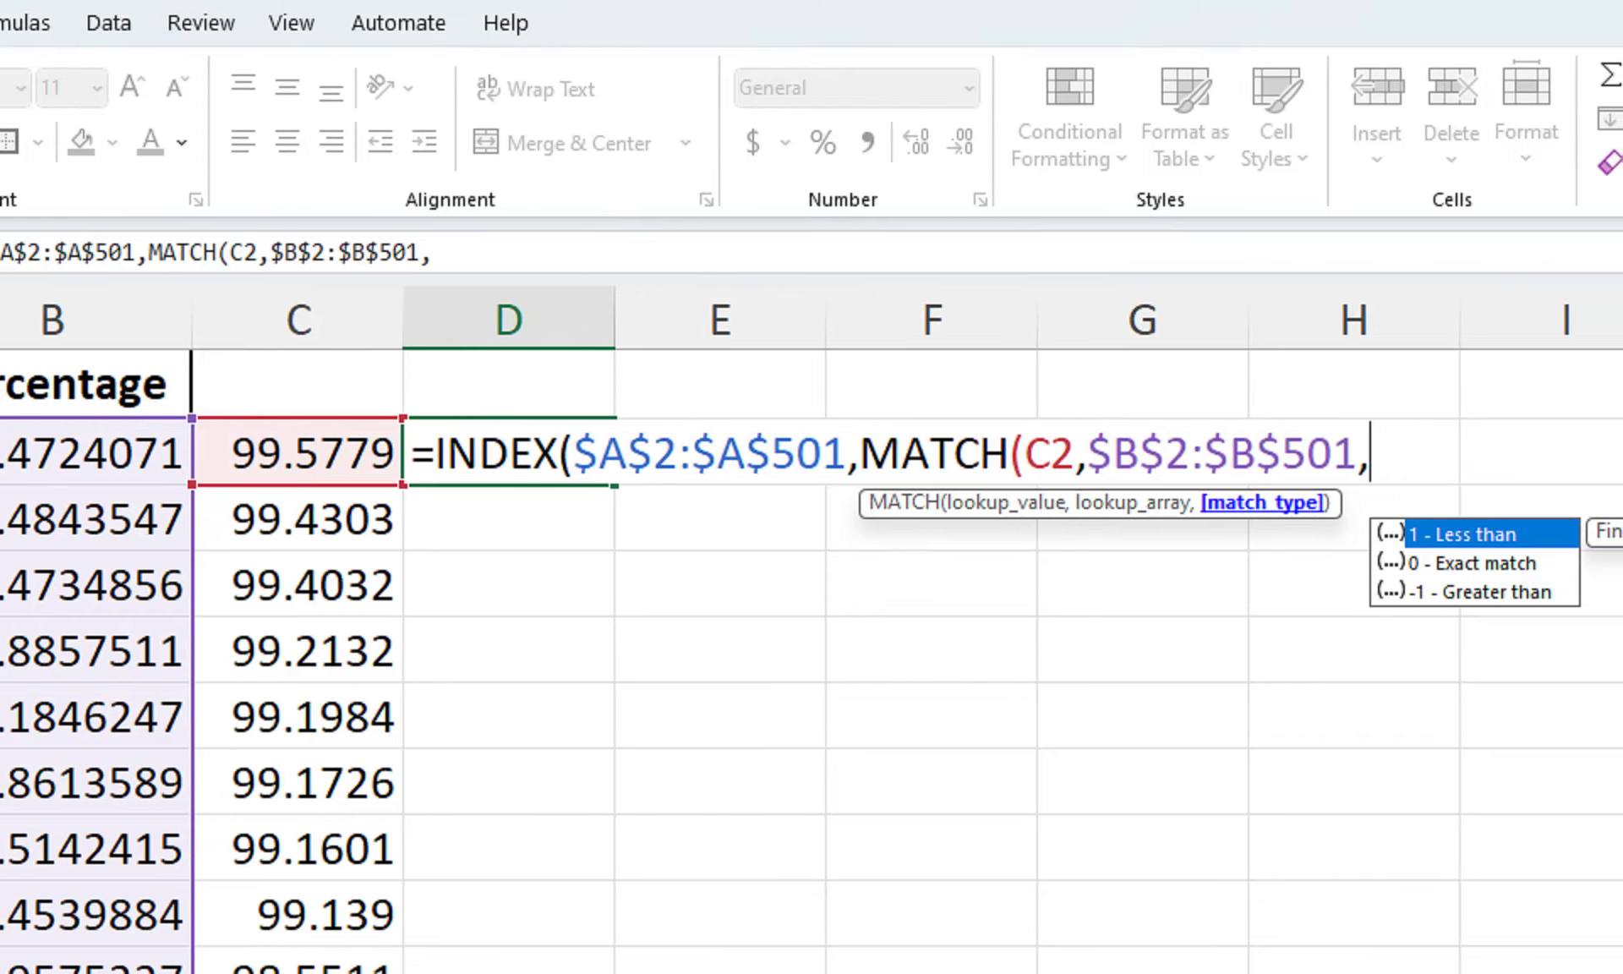
key(Down)
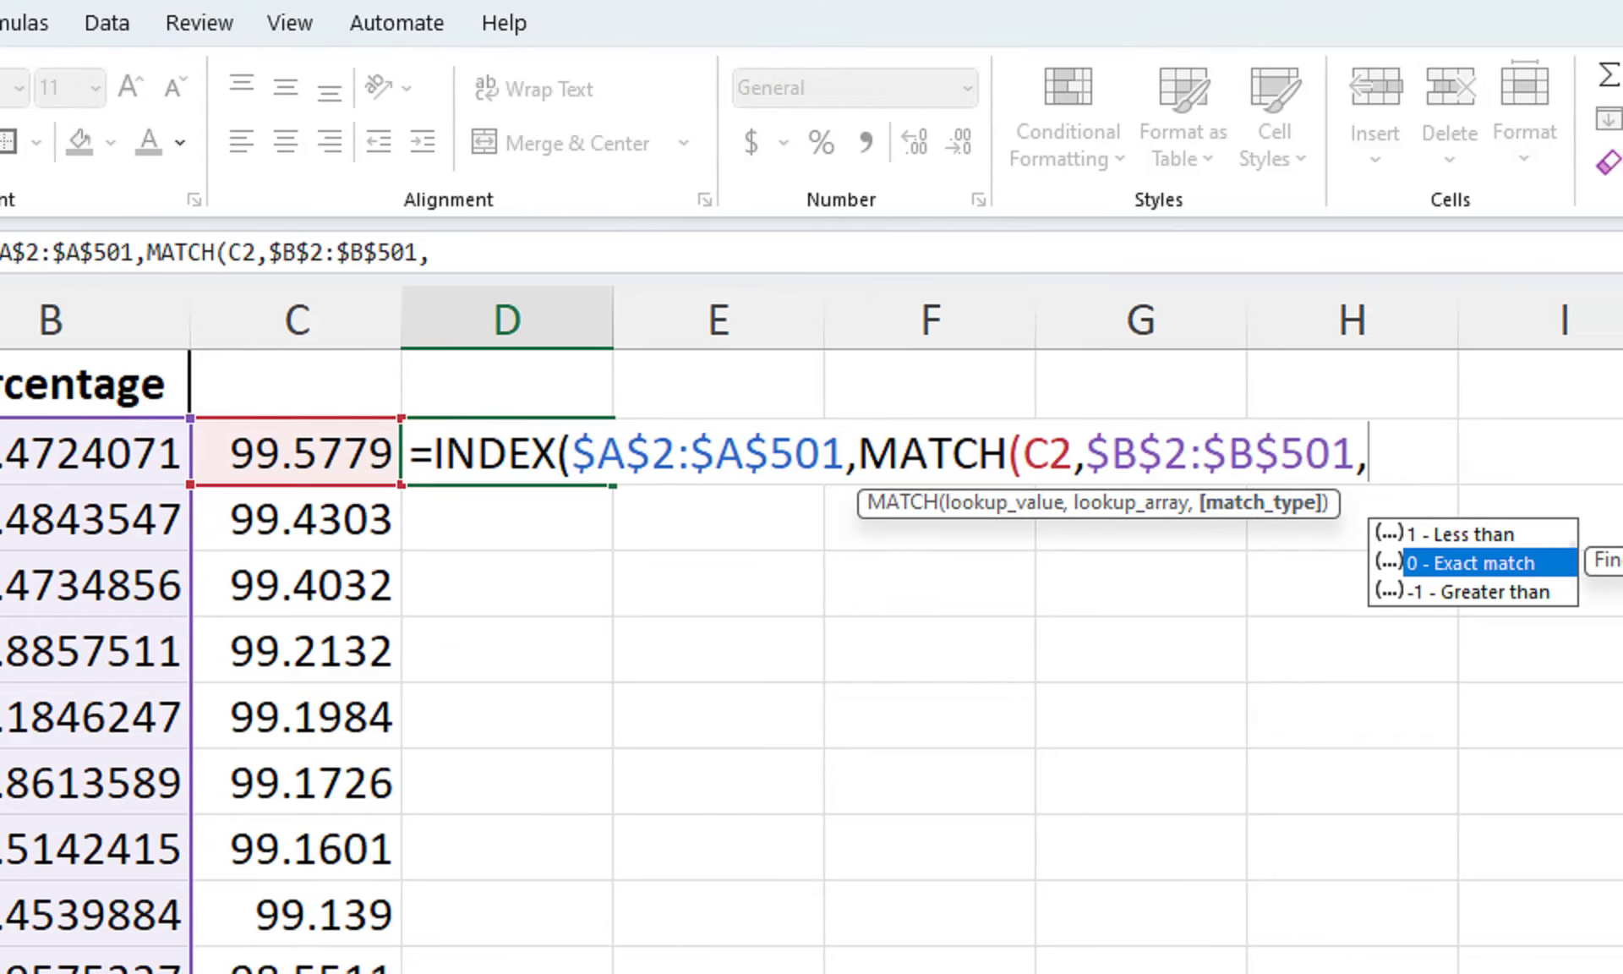
key(Tab)
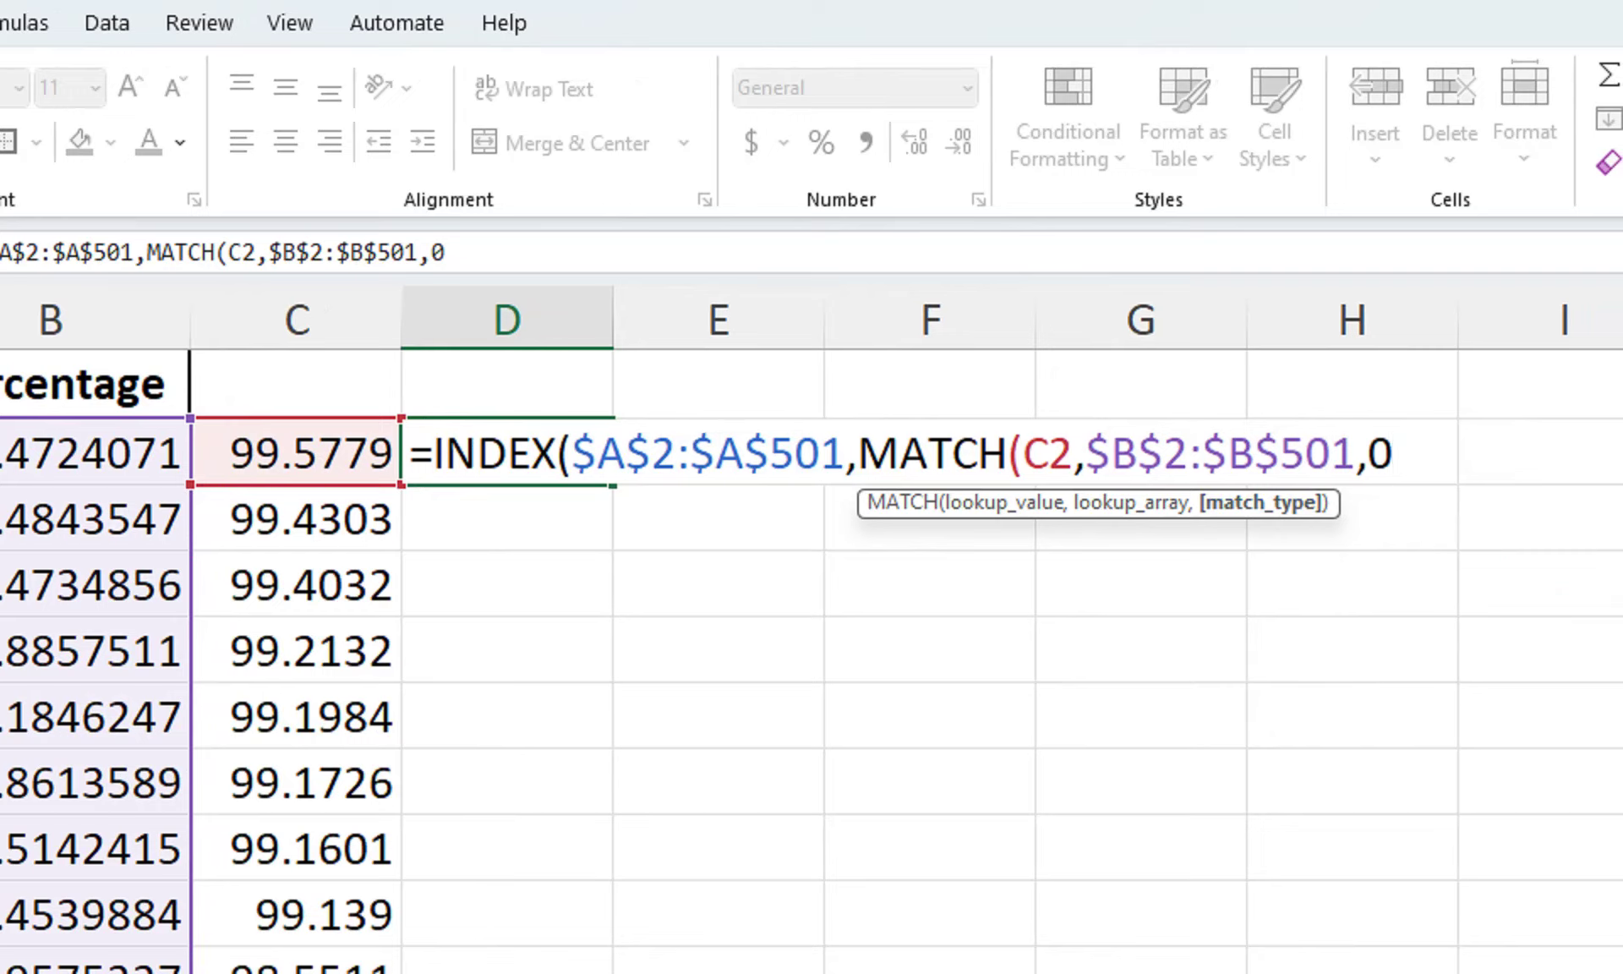
text())
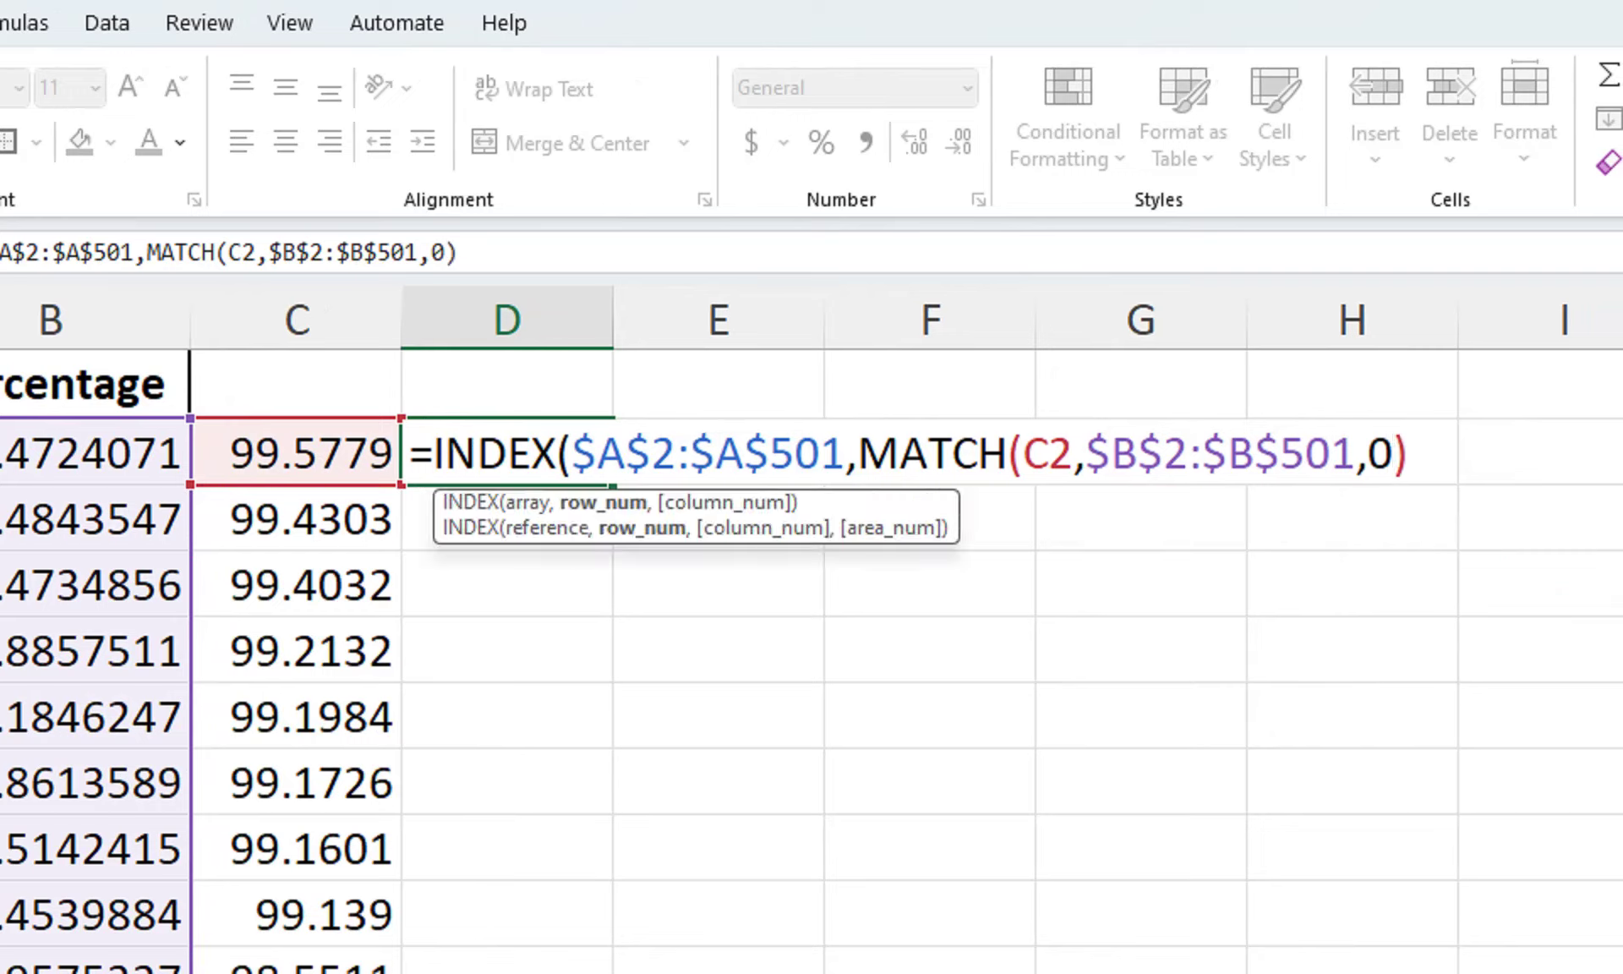
text())
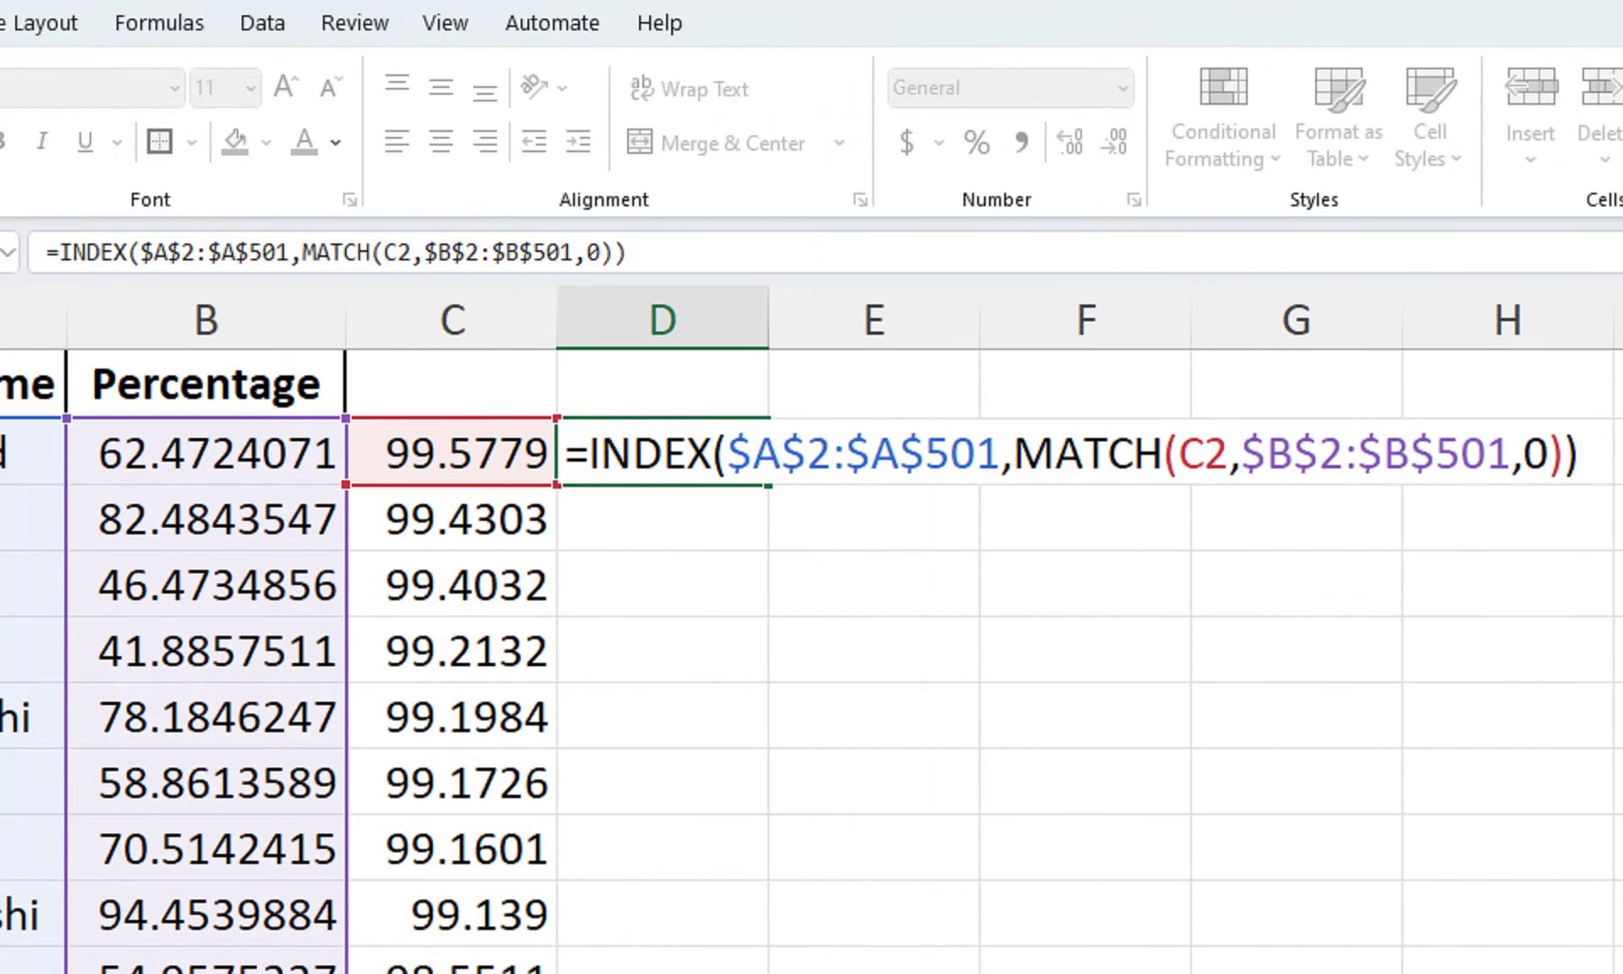
key(Return)
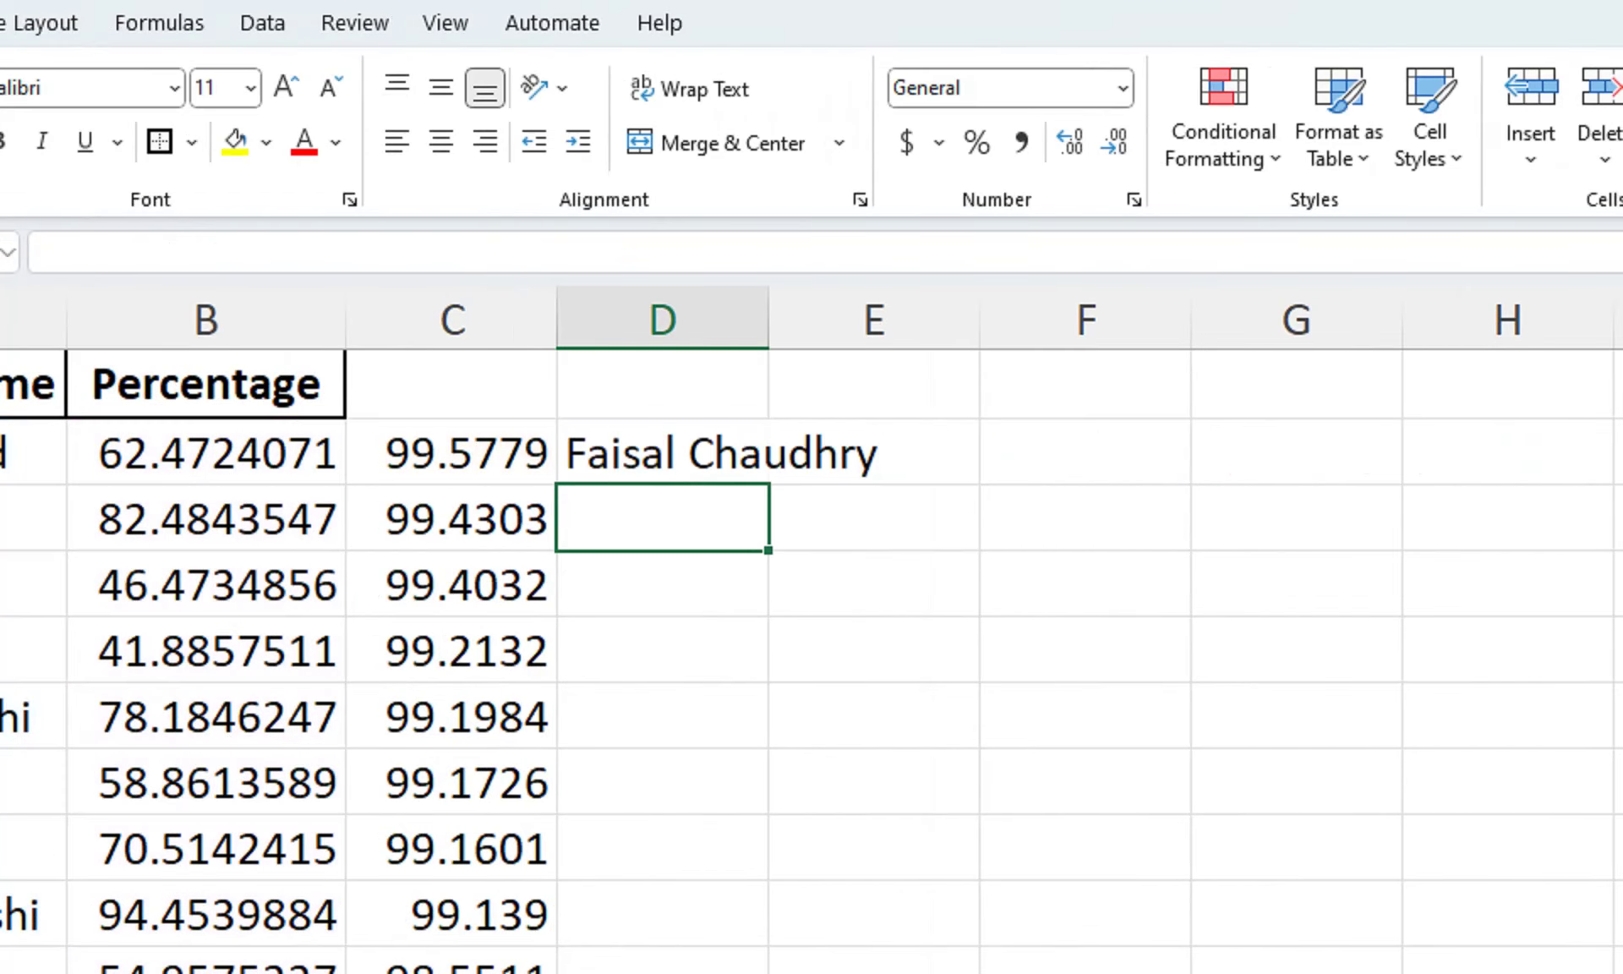
Fill the INDEX and MATCH formula from D2 down the whole list and widen column D to fit the names.
click(662, 454)
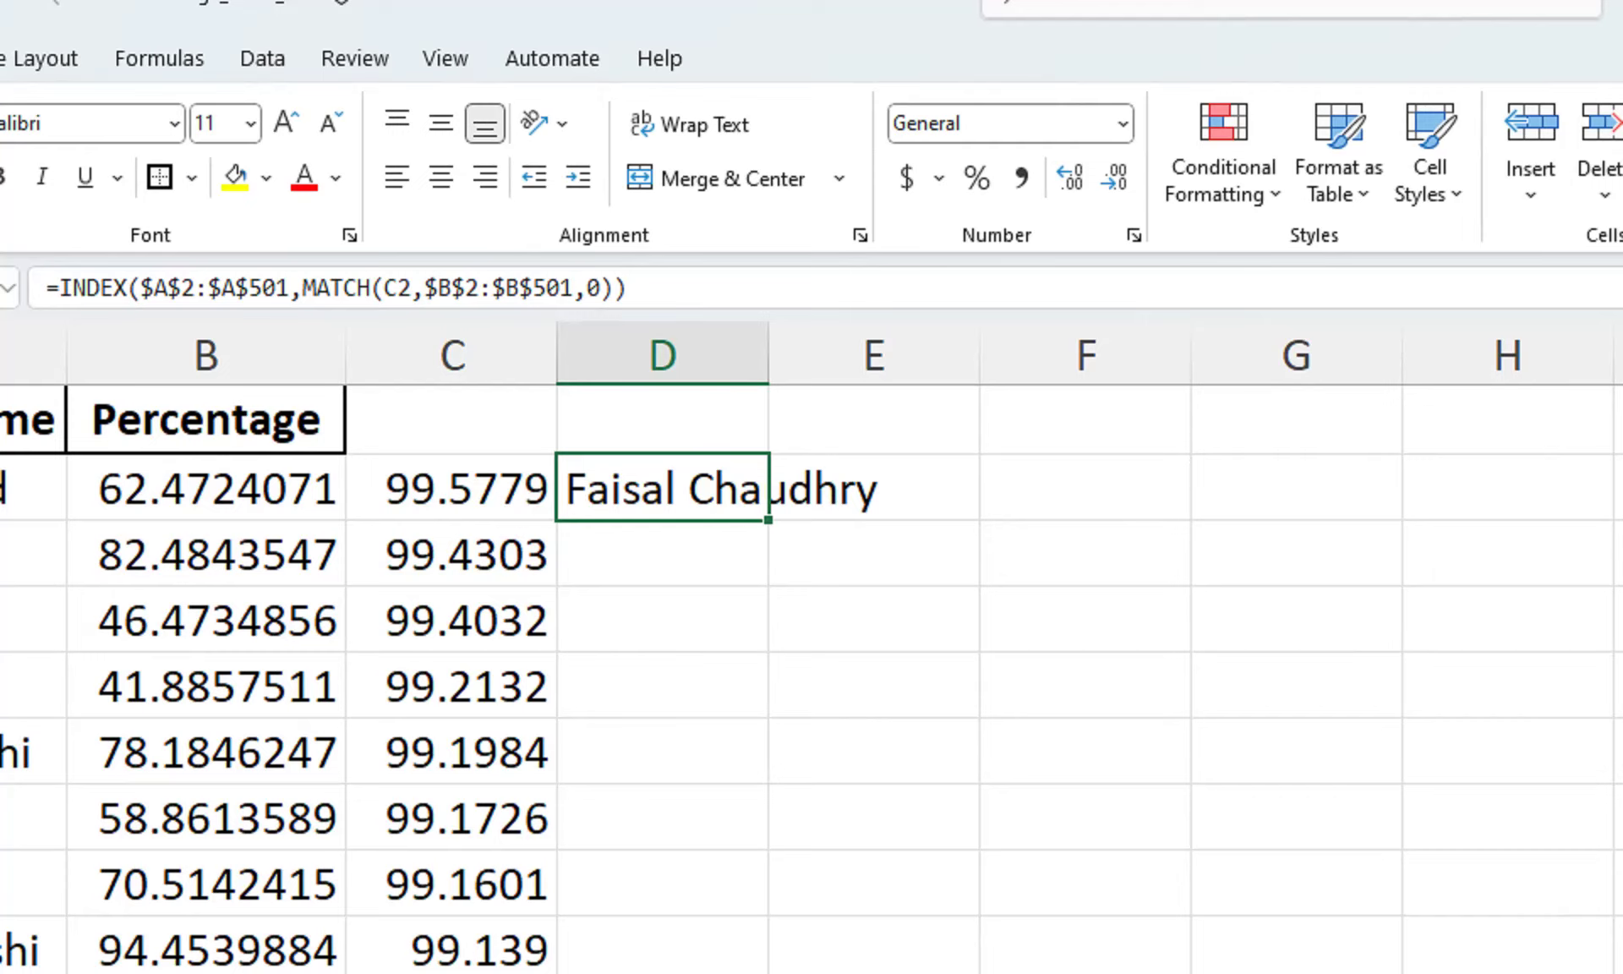
double_click(767, 519)
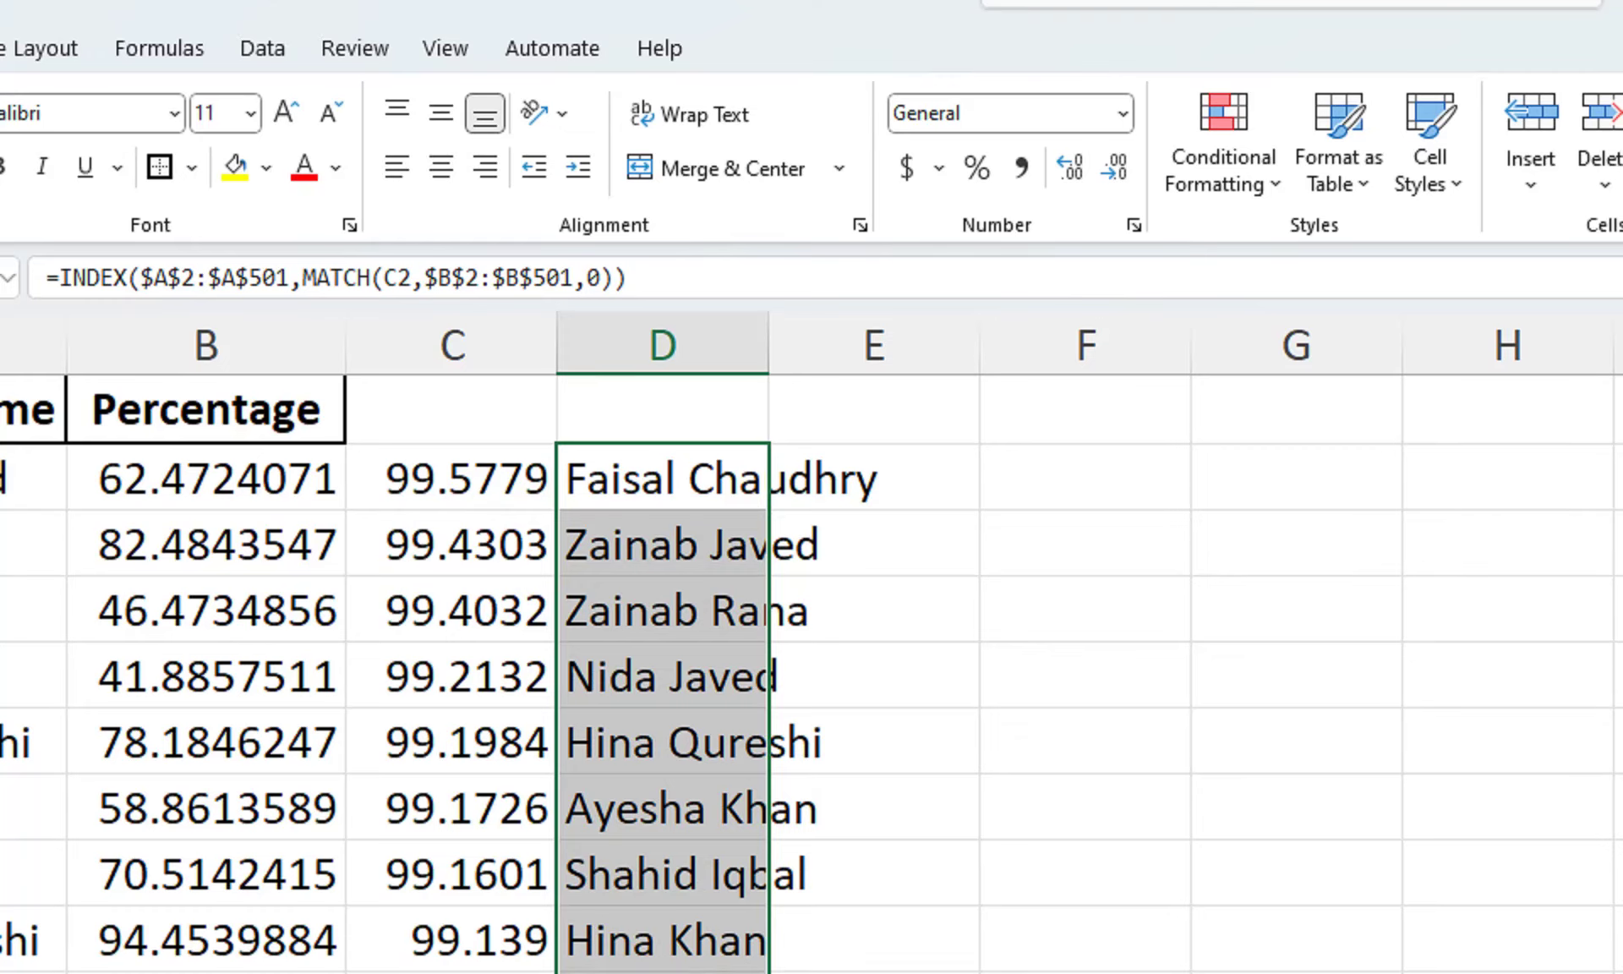
drag(768, 342, 982, 342)
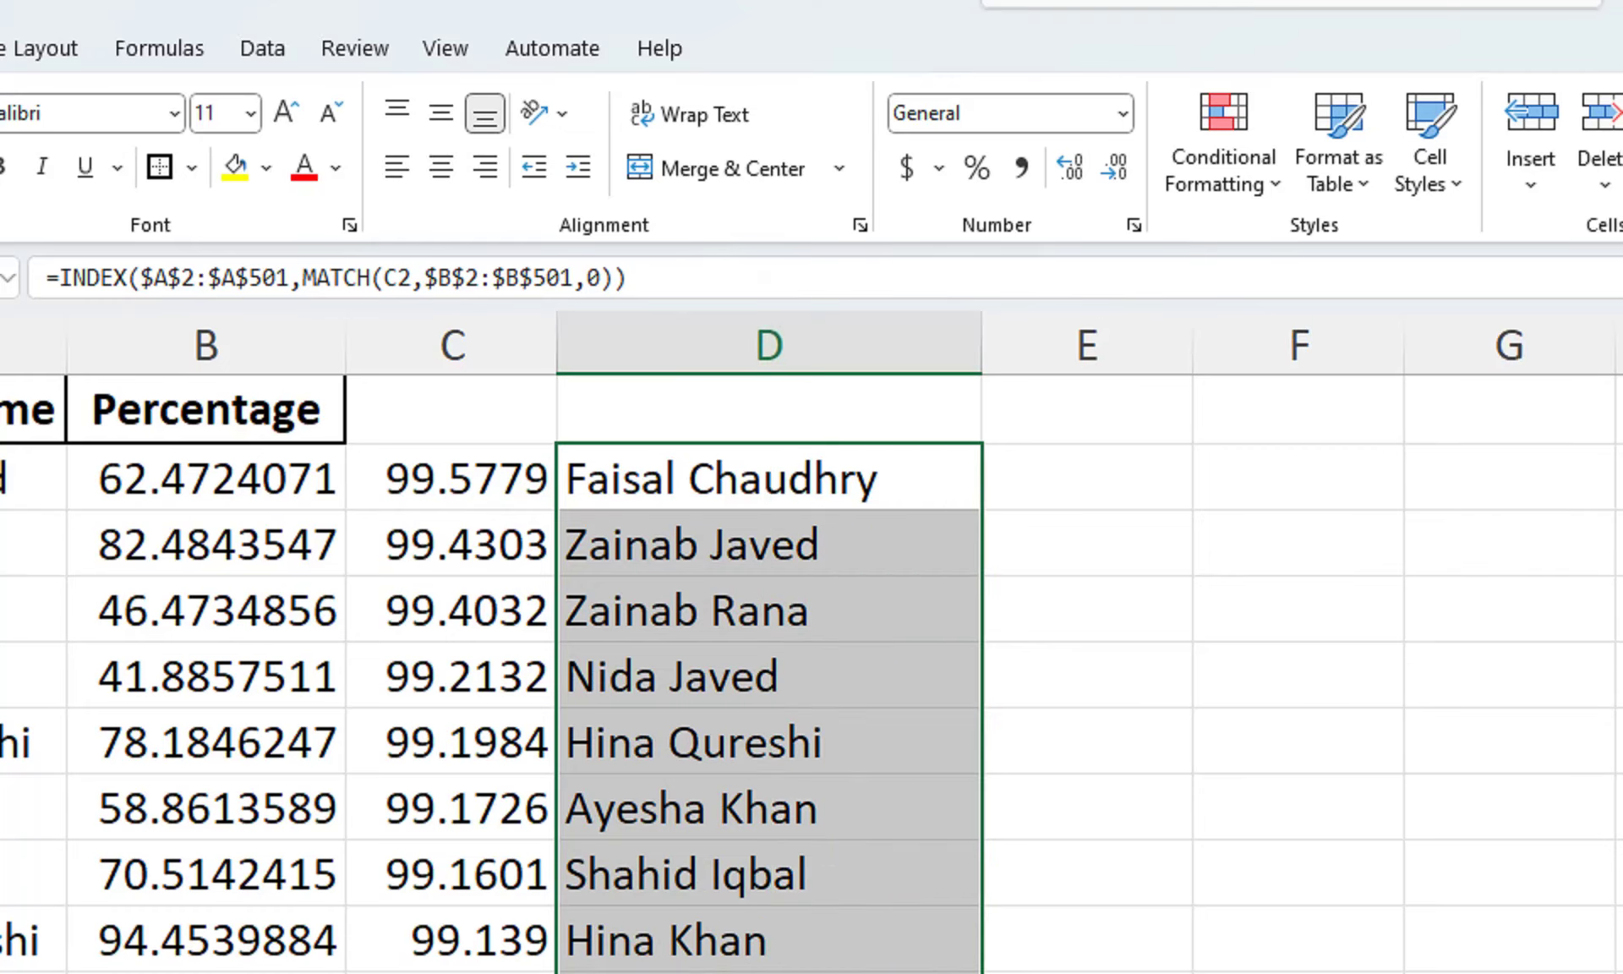
Widen column C and format its ranked percentages from C2 down to two decimal places.
click(452, 410)
drag(206, 410, 452, 410)
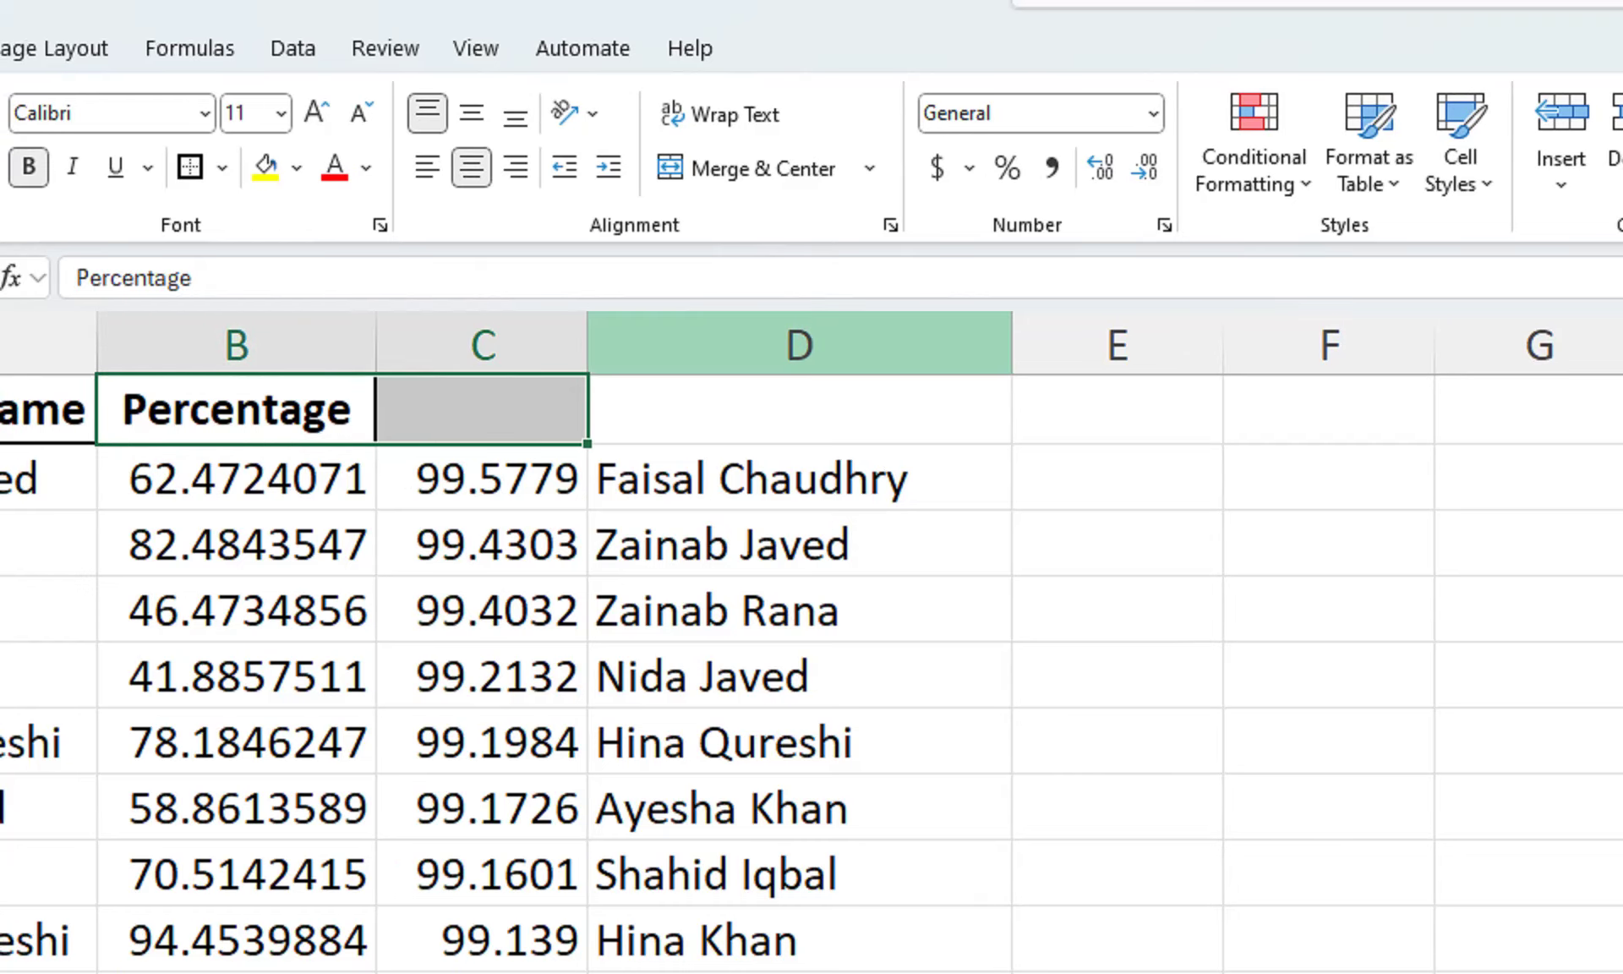
drag(587, 342, 665, 342)
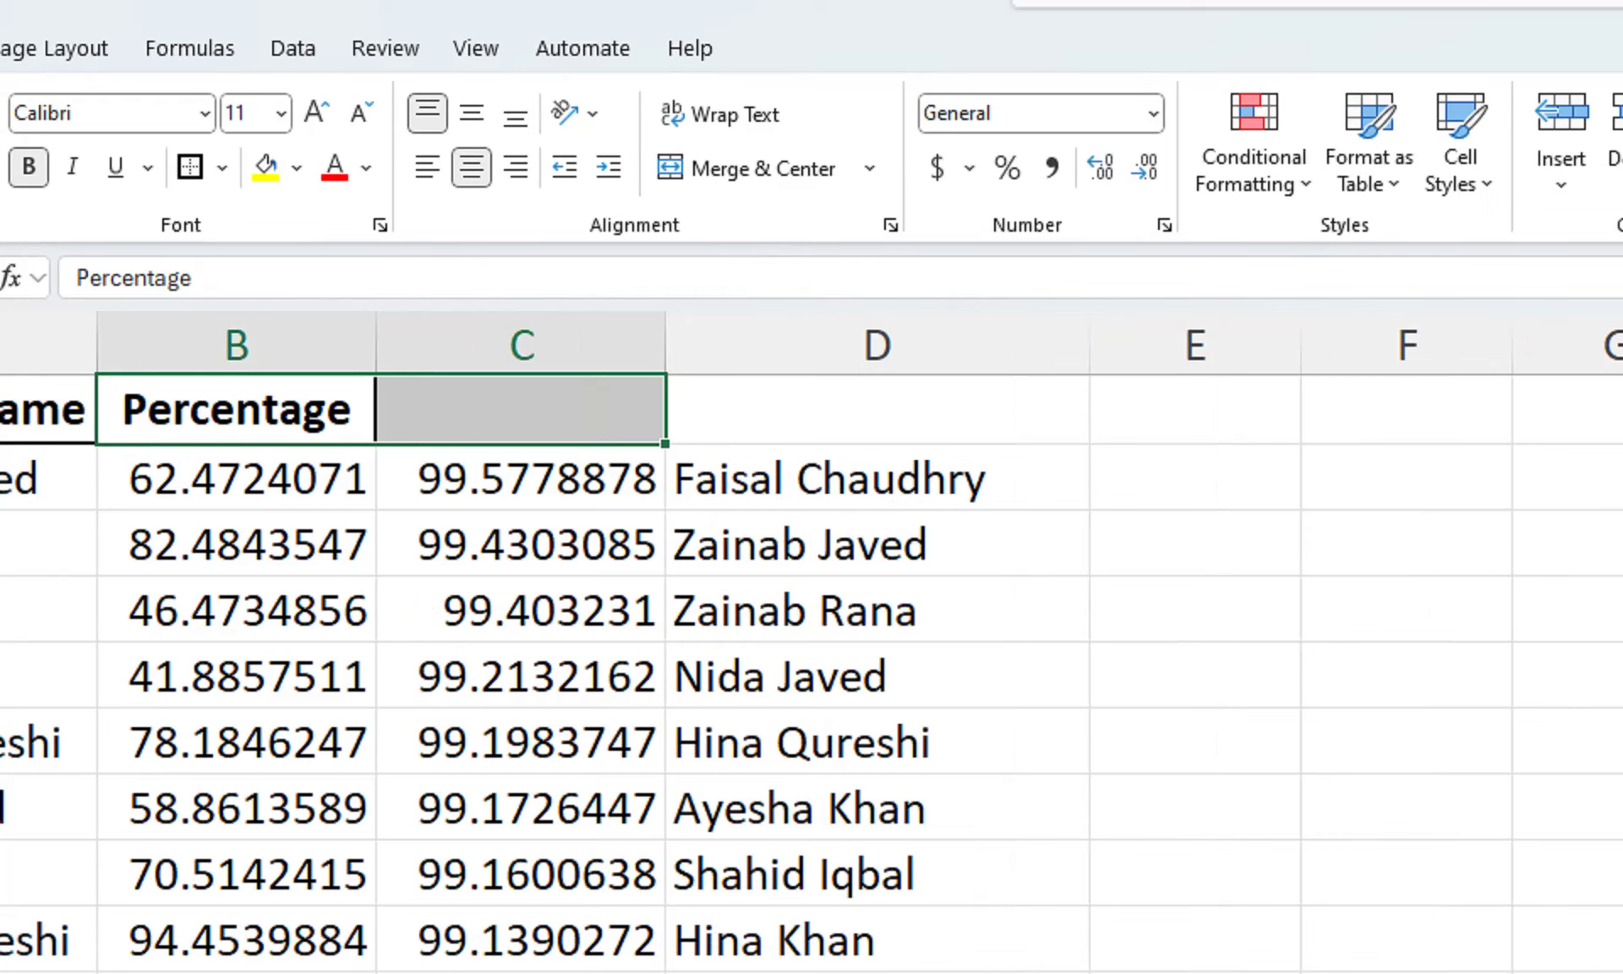
click(520, 477)
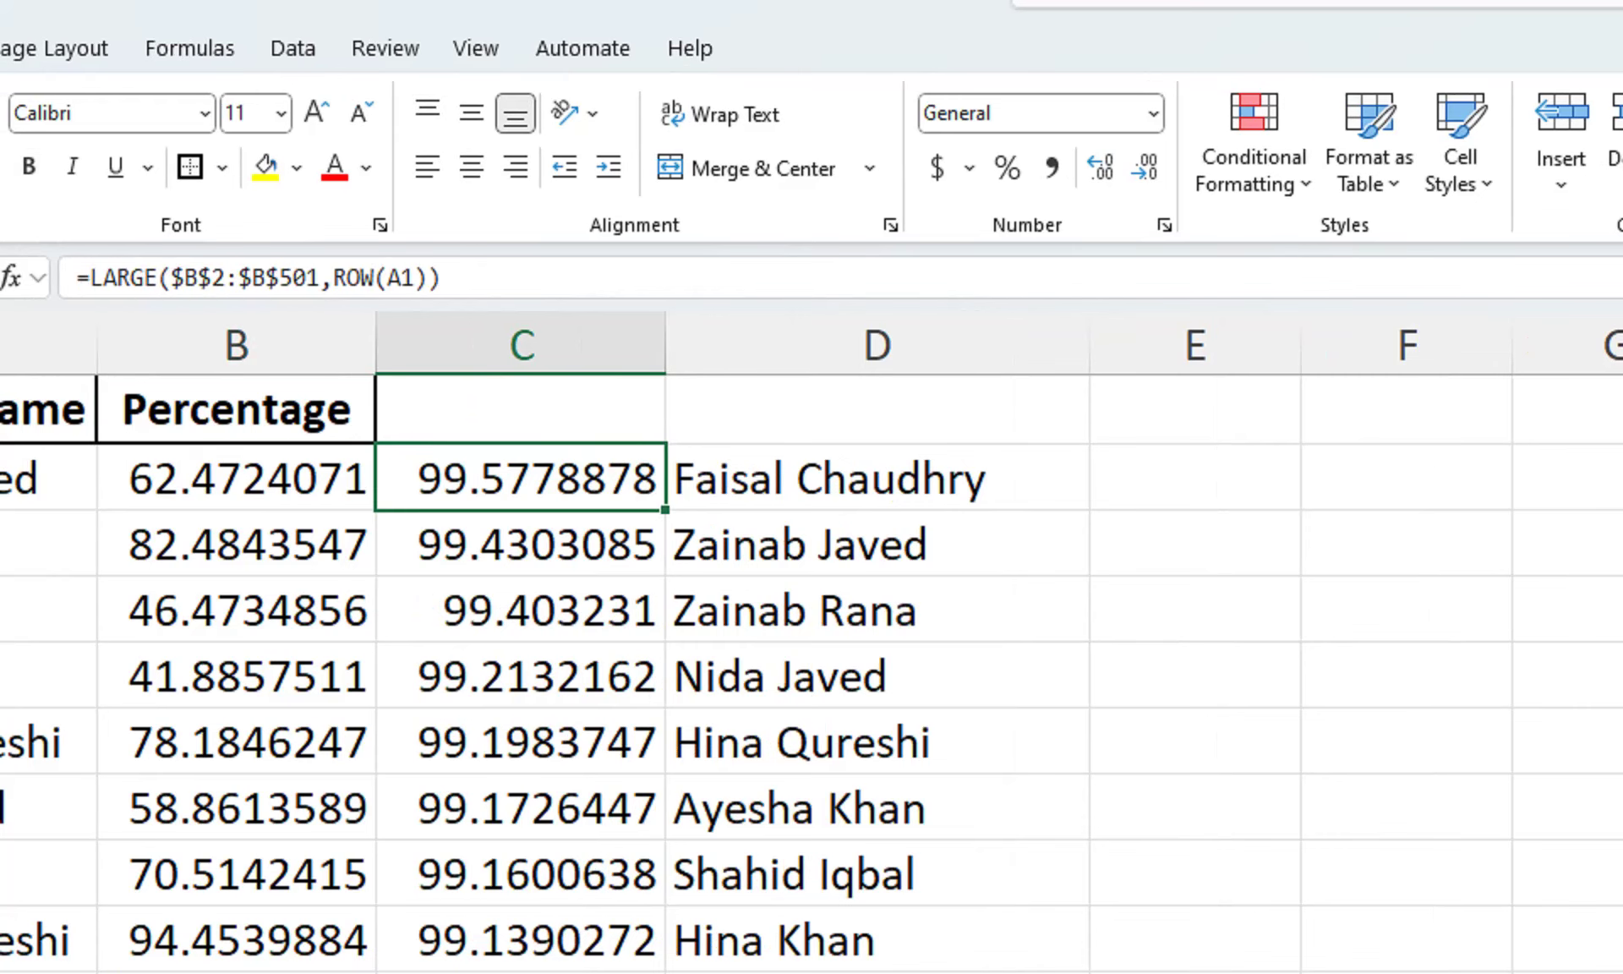
key(ctrl+shift+Down)
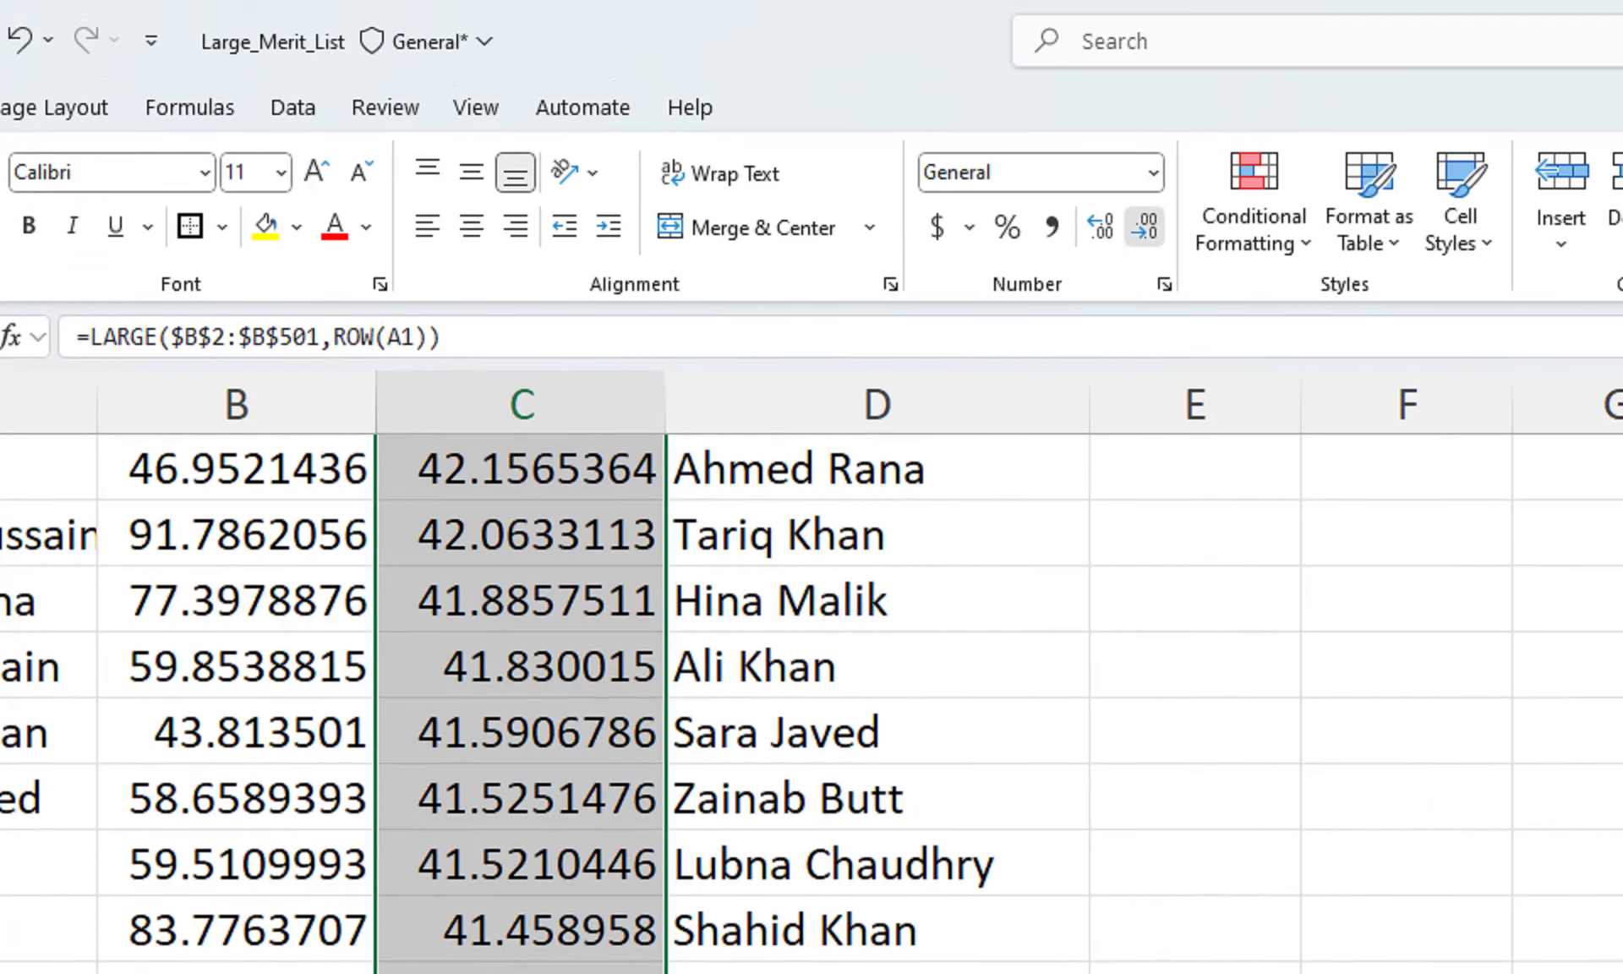
click(1144, 167)
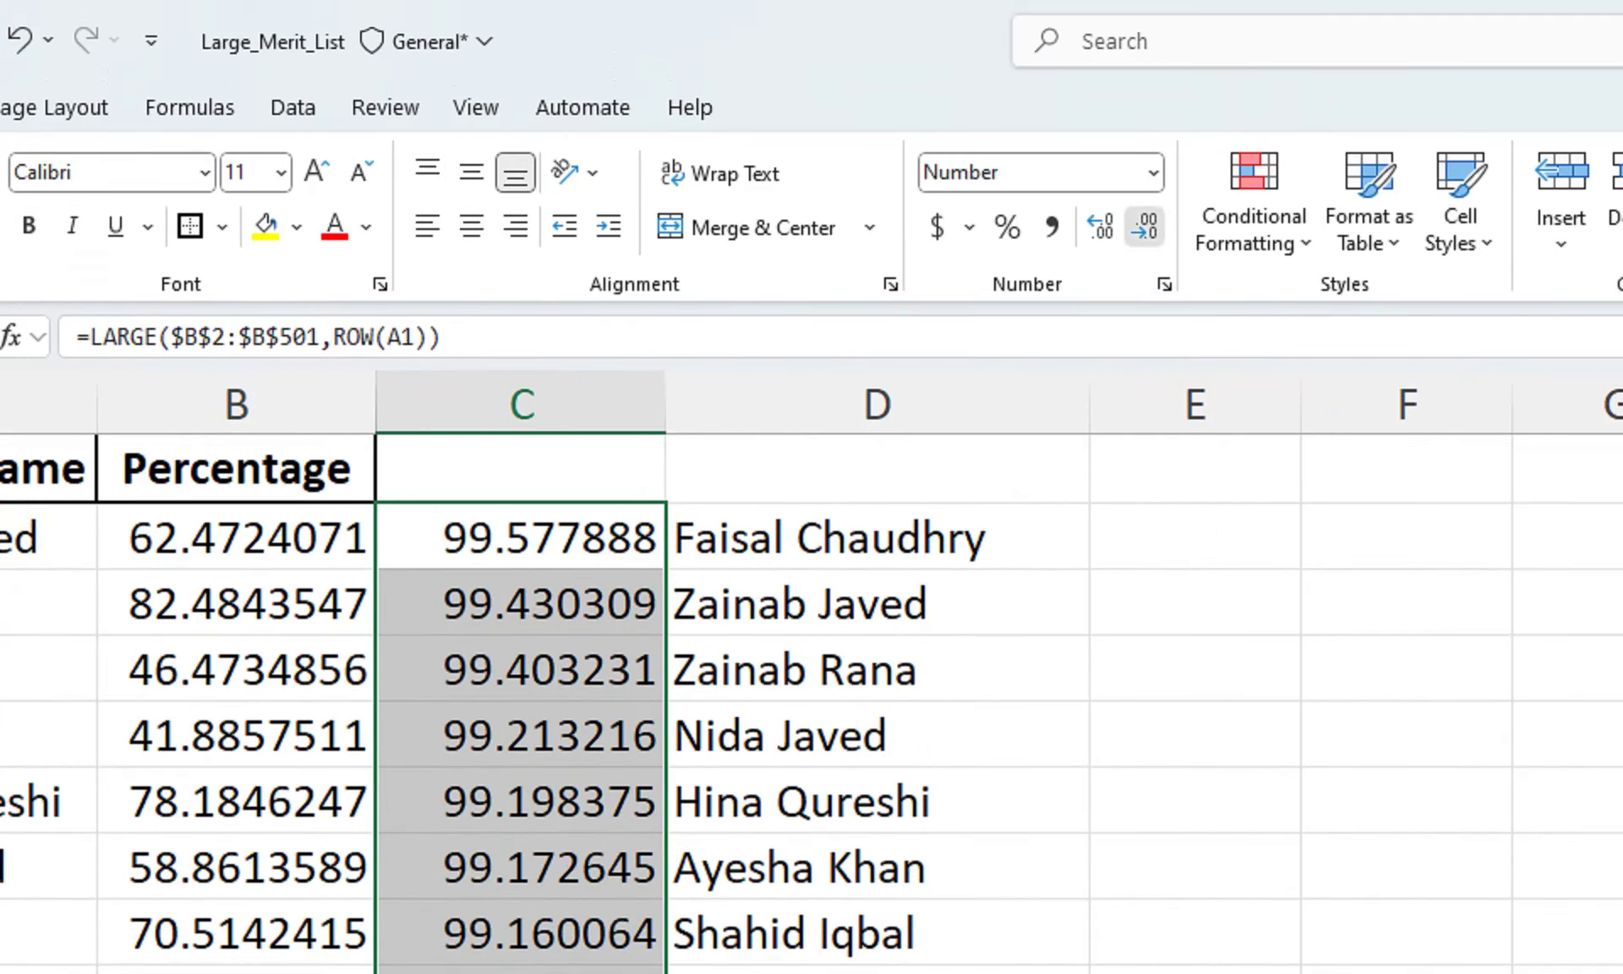
click(1145, 227)
click(1145, 226)
click(1144, 226)
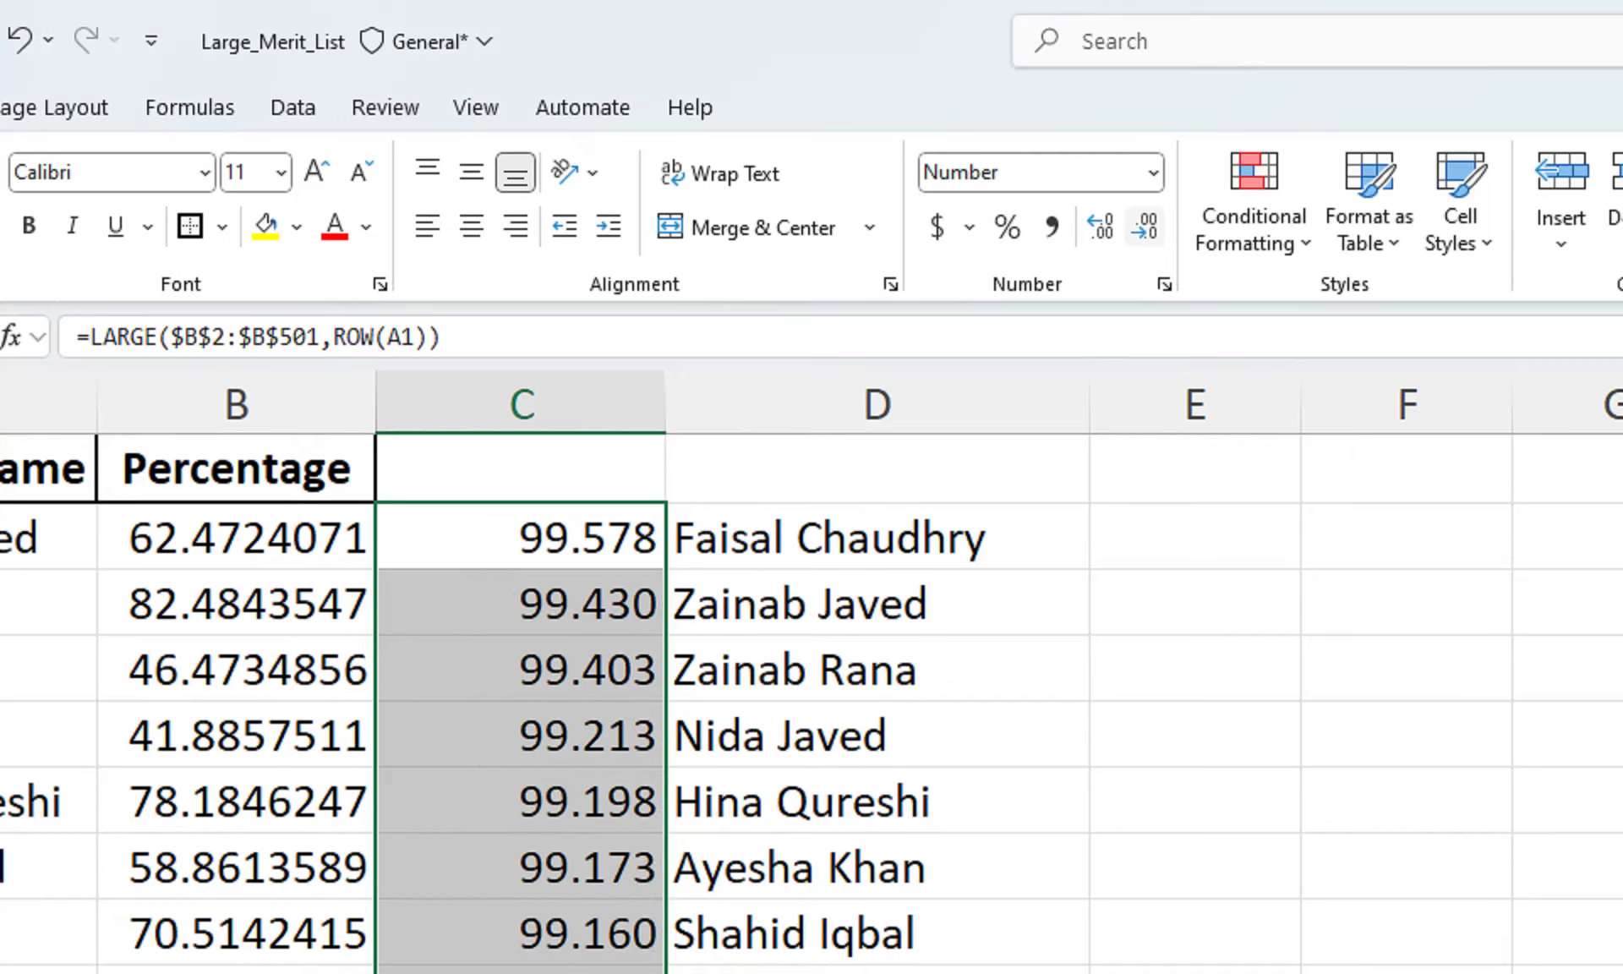
click(1144, 227)
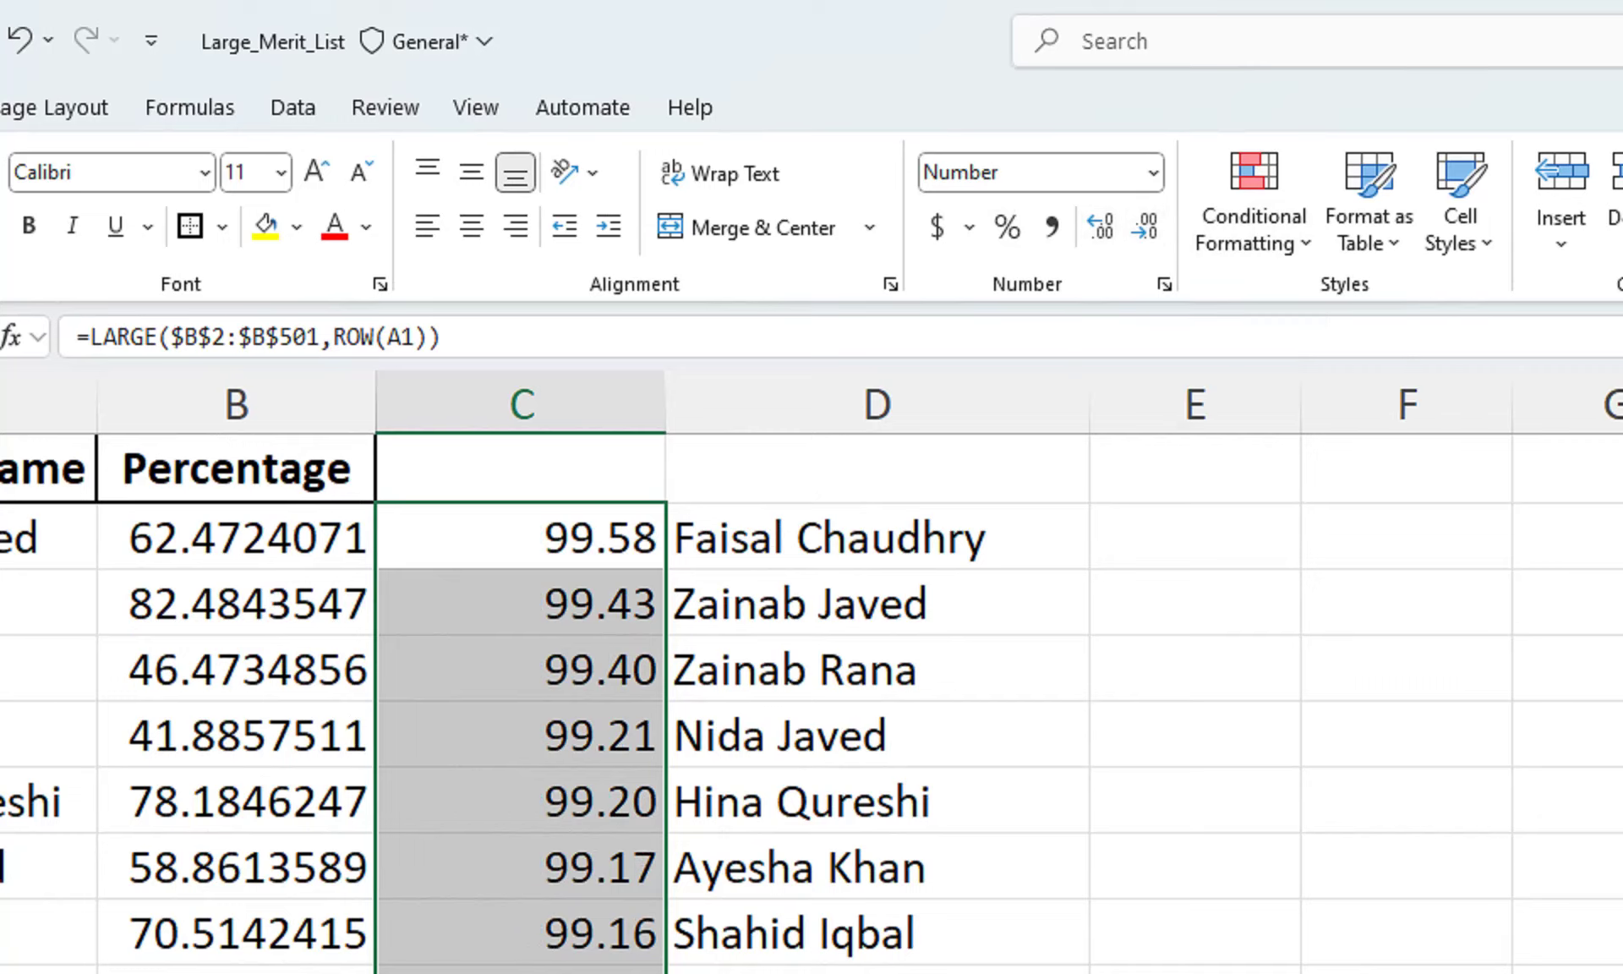
Format the original percentages in column B, from B2 to the last row, to two decimal places.
click(237, 404)
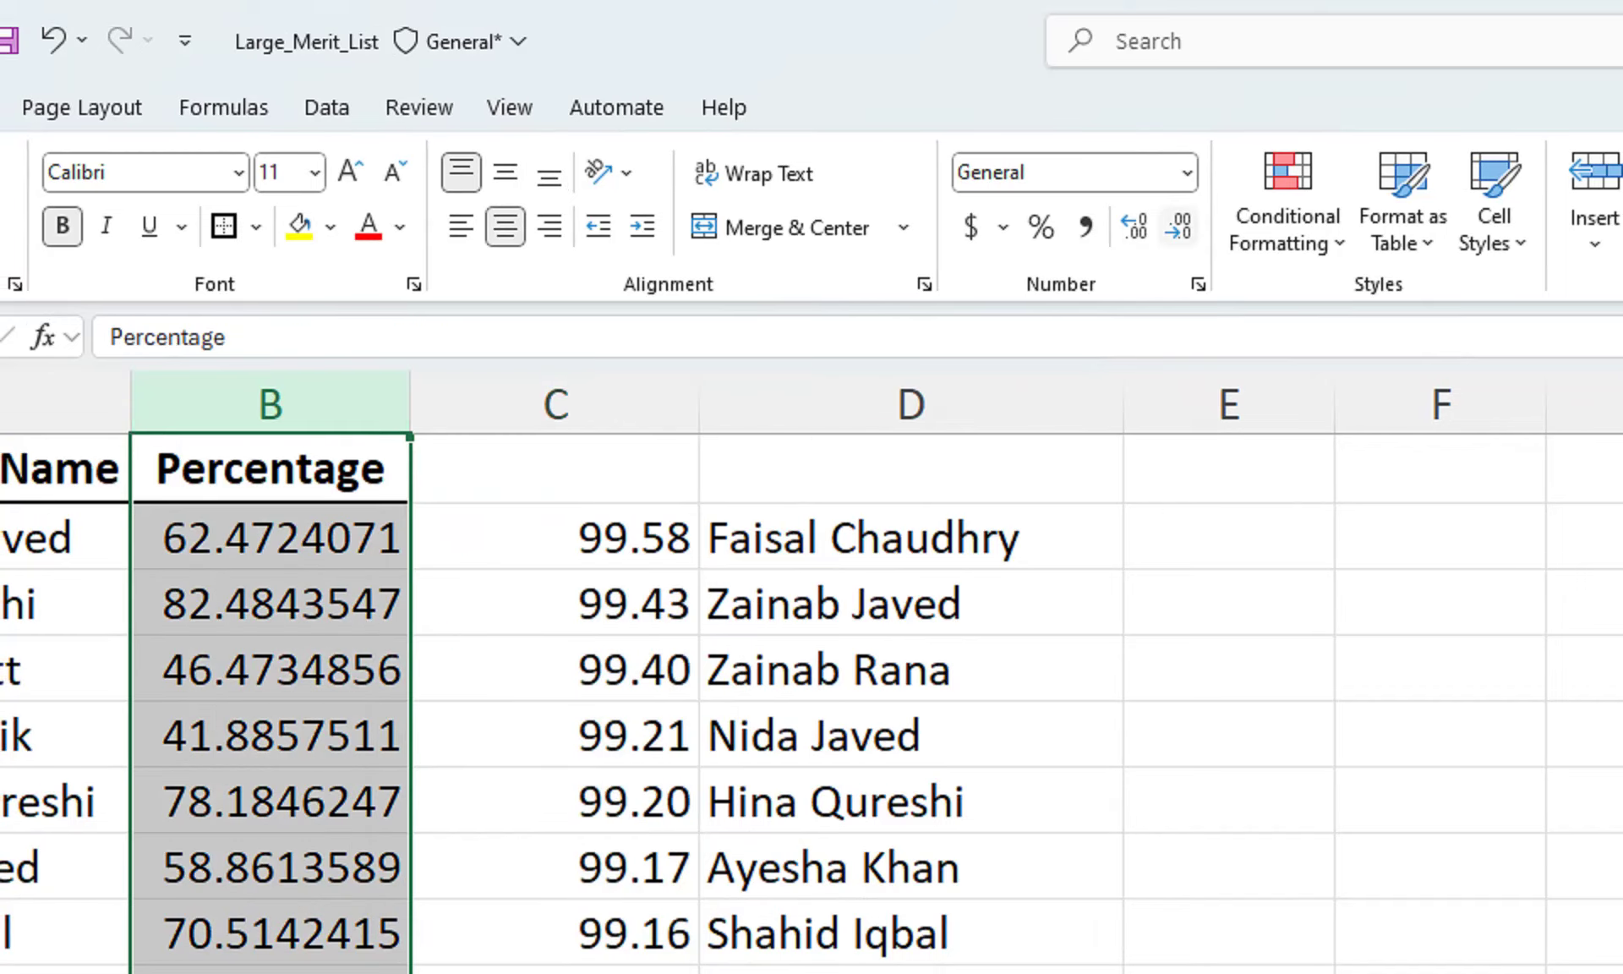
click(329, 538)
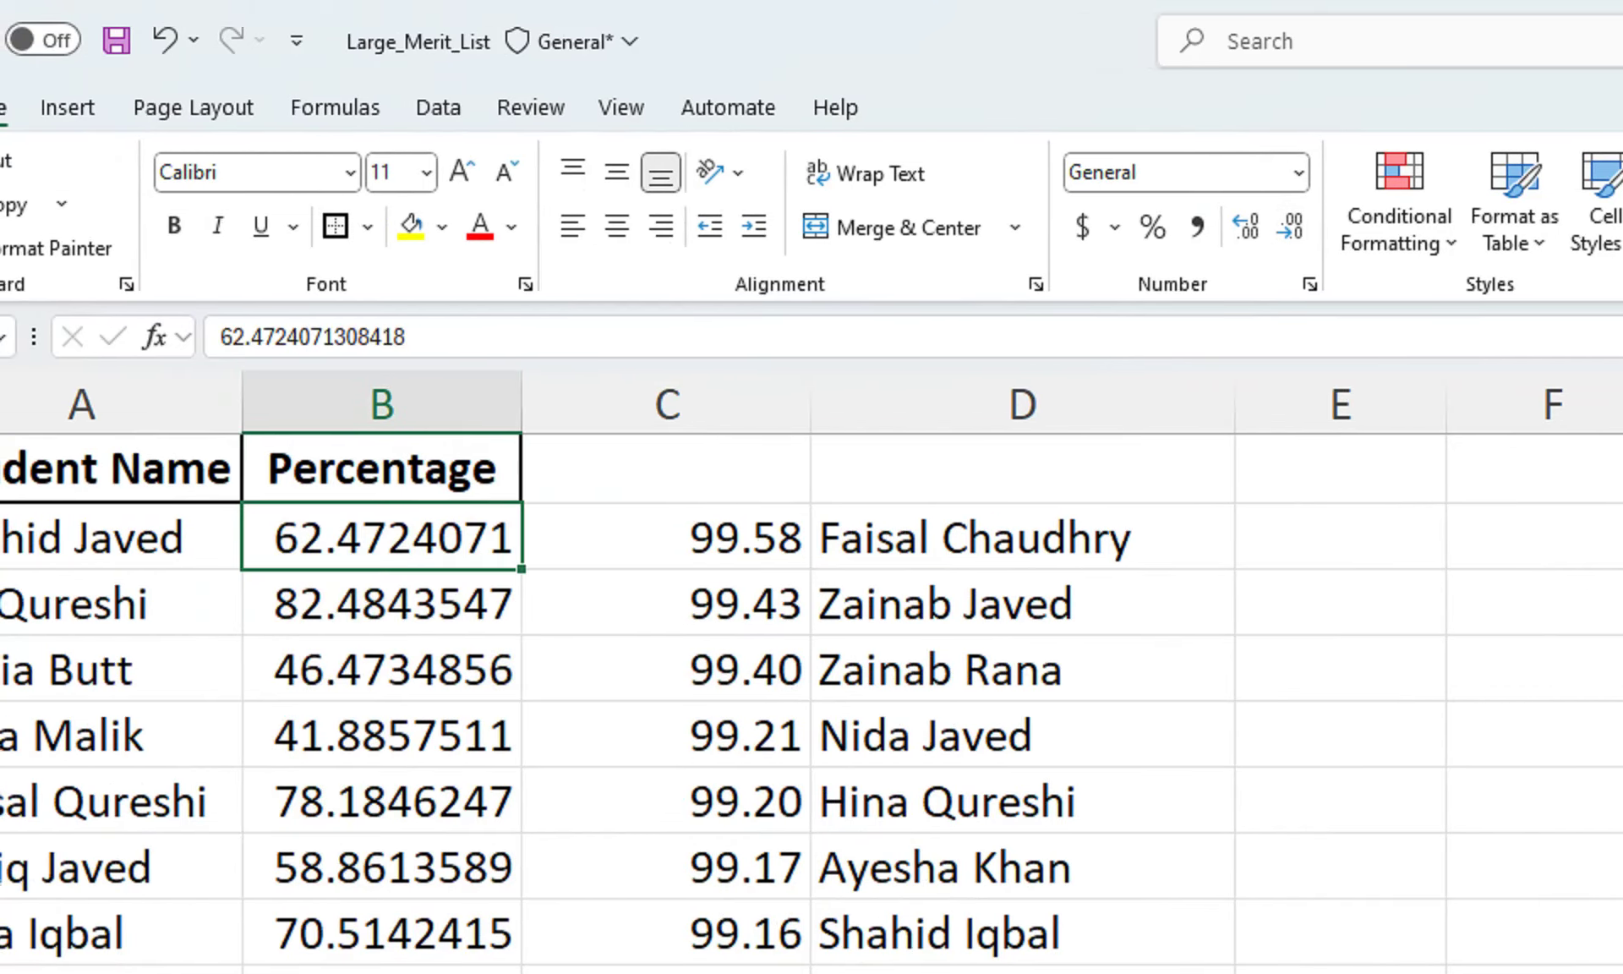
key(ctrl+shift+Down)
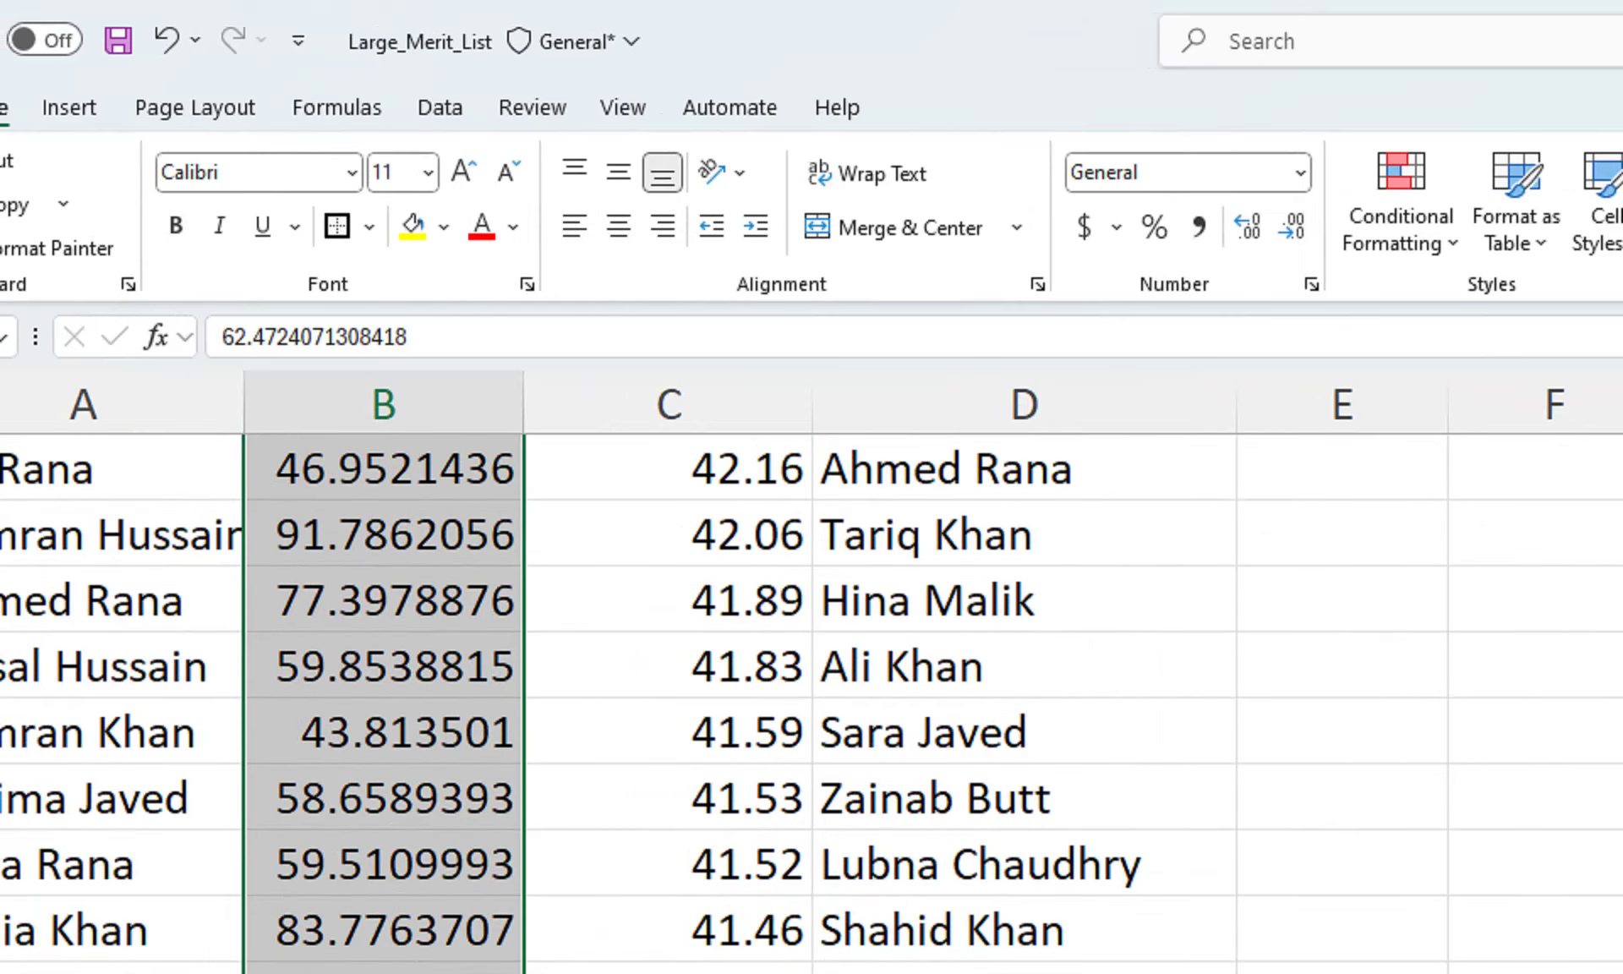
click(1291, 227)
click(1292, 226)
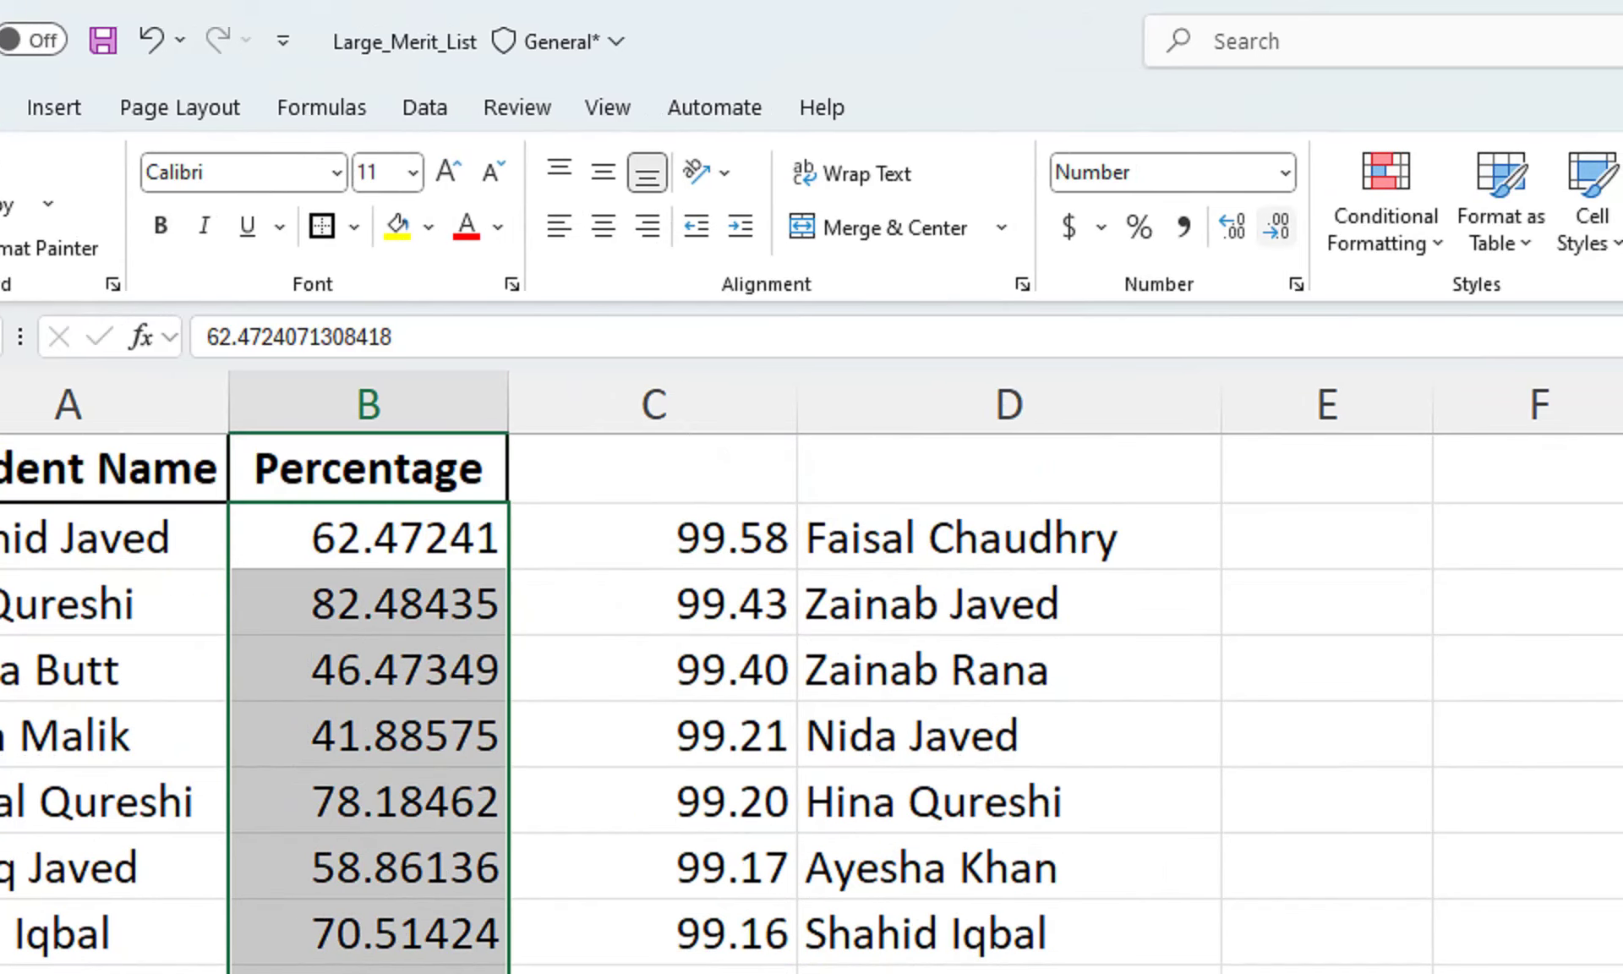
click(1291, 226)
click(1291, 227)
click(1277, 227)
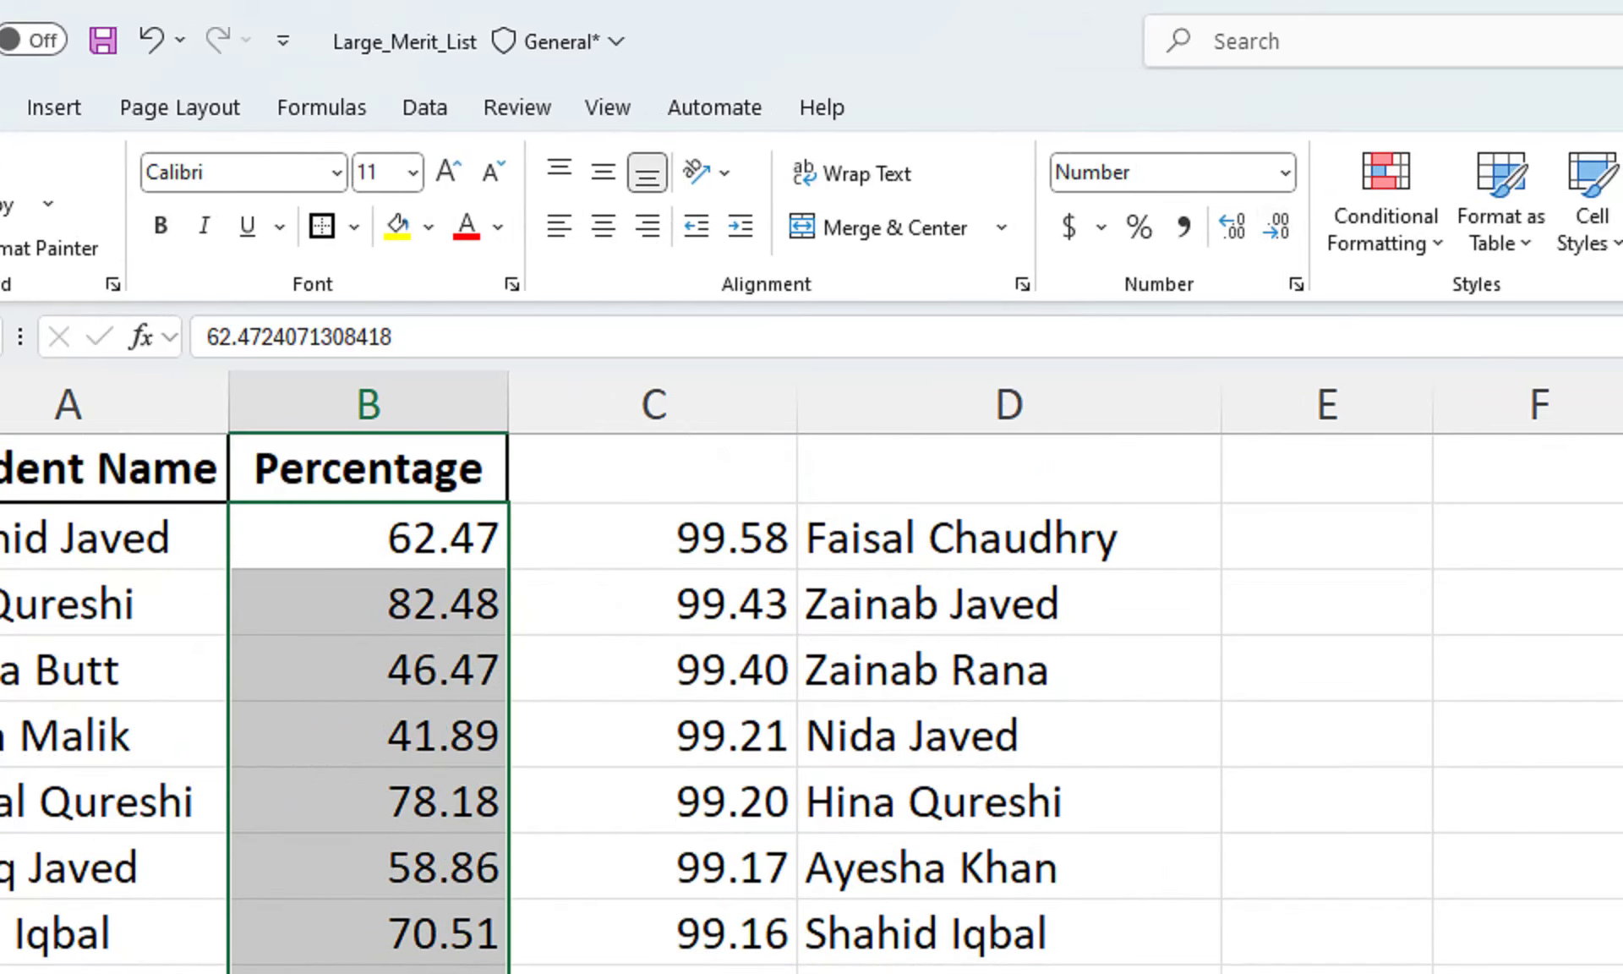
Narrow column C to fit its two-decimal percentages, and insert blank columns in front of it.
drag(797, 404, 657, 404)
click(581, 536)
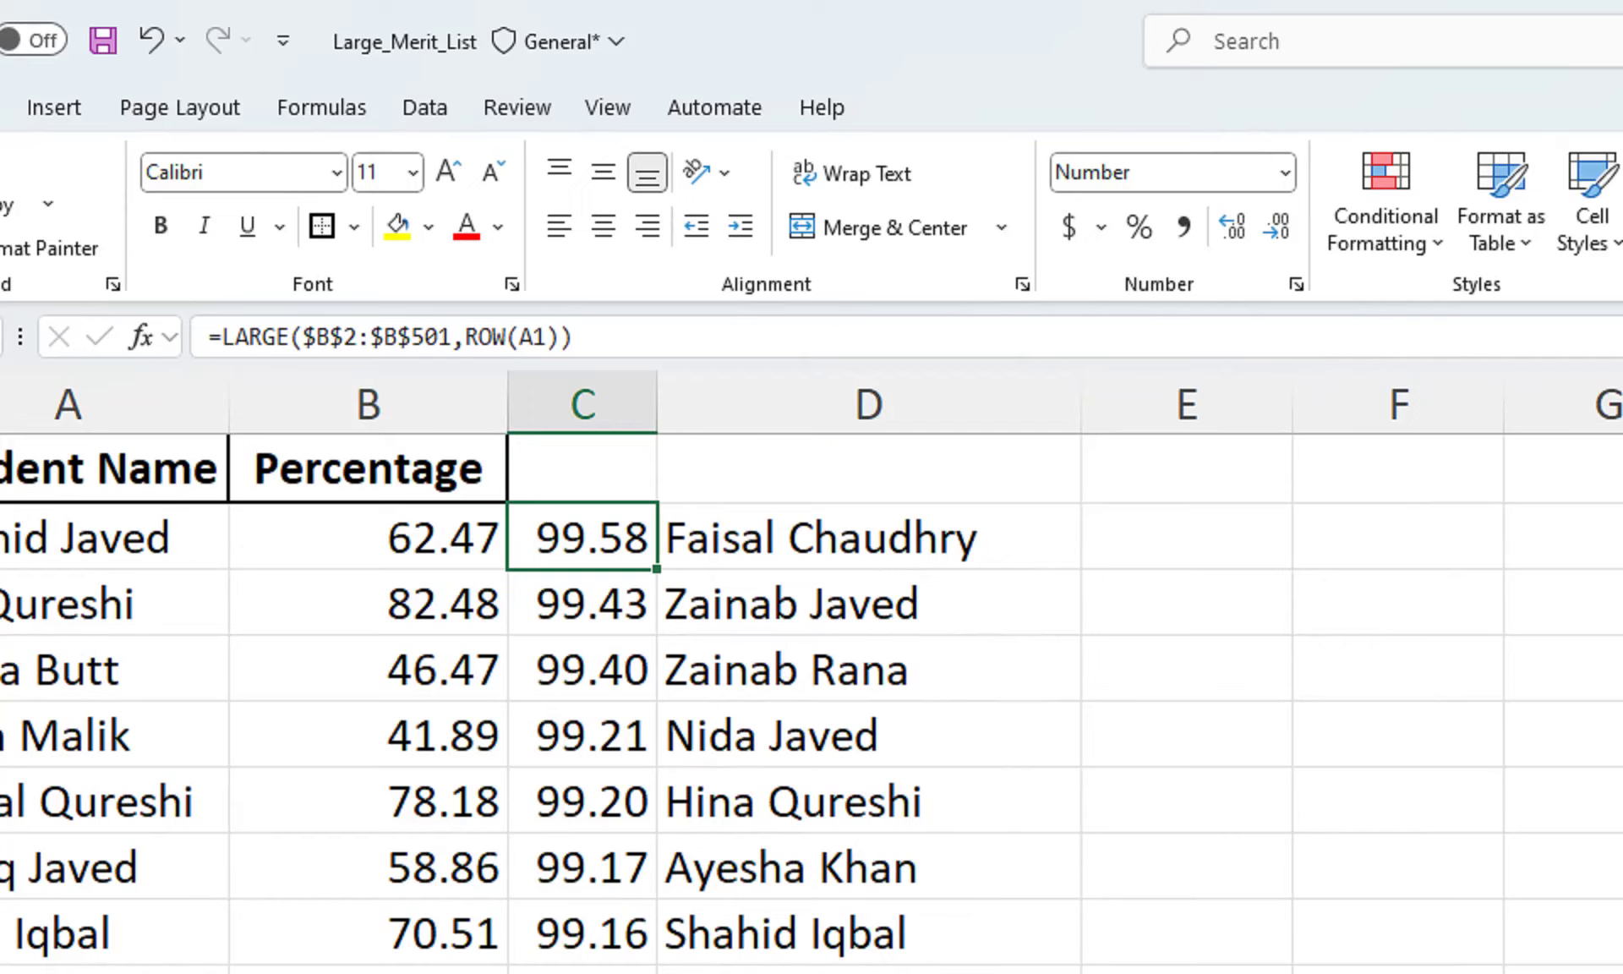
click(582, 404)
key(ctrl+plus)
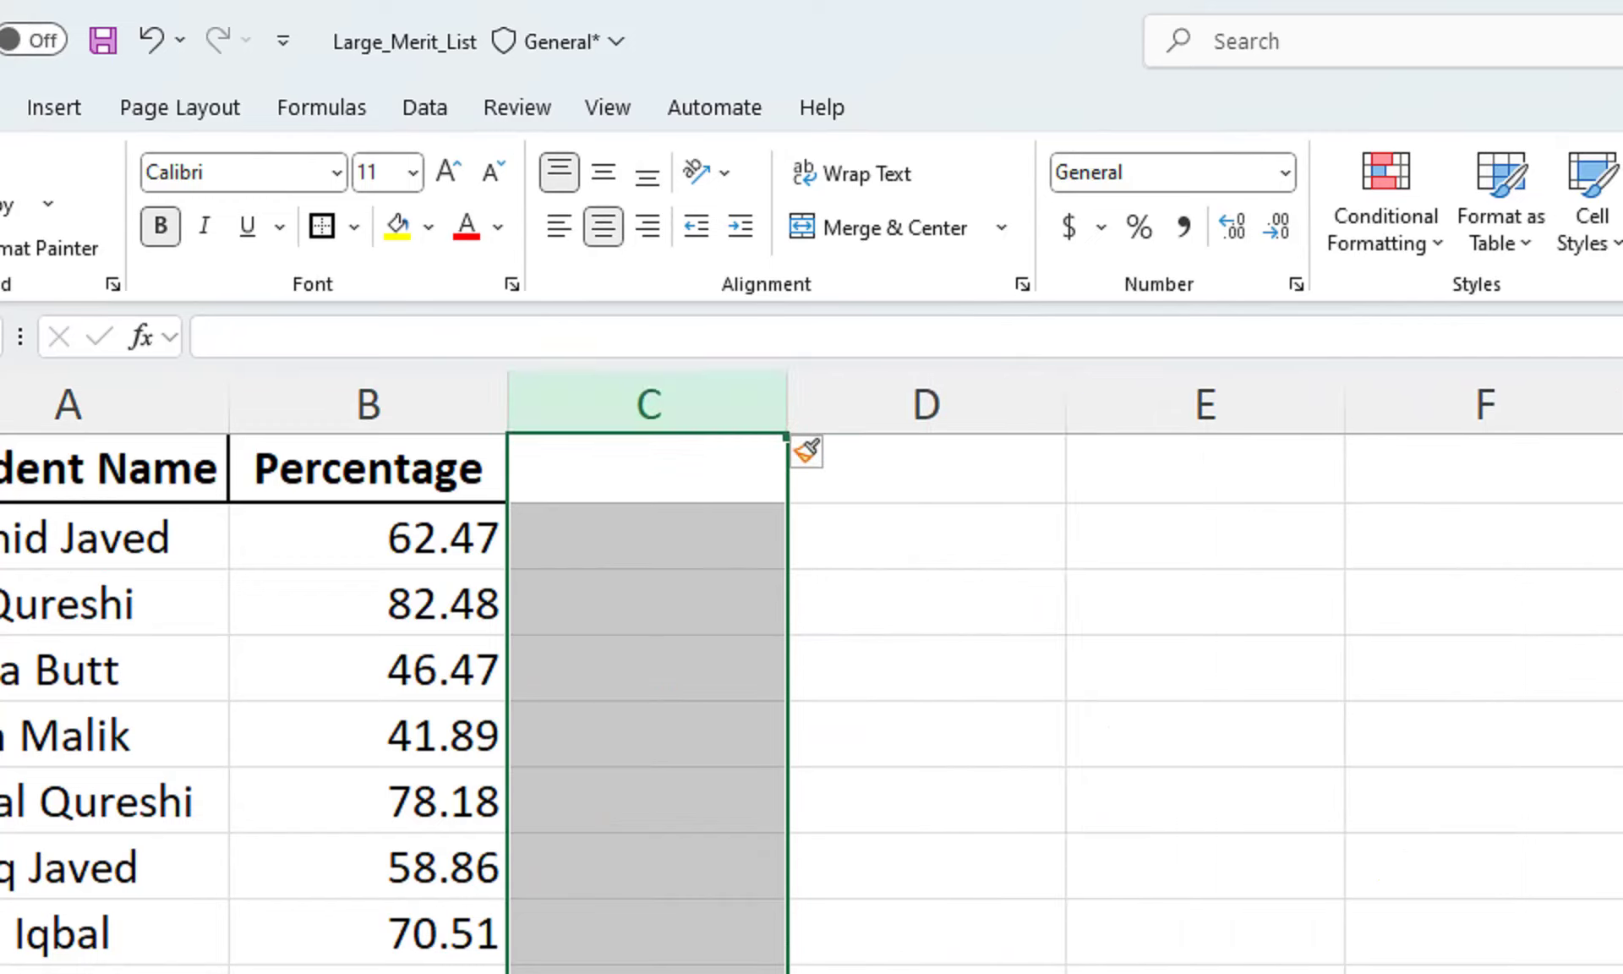
Start a SORT formula in C2 with the student data range A2:B501 as its array.
click(647, 535)
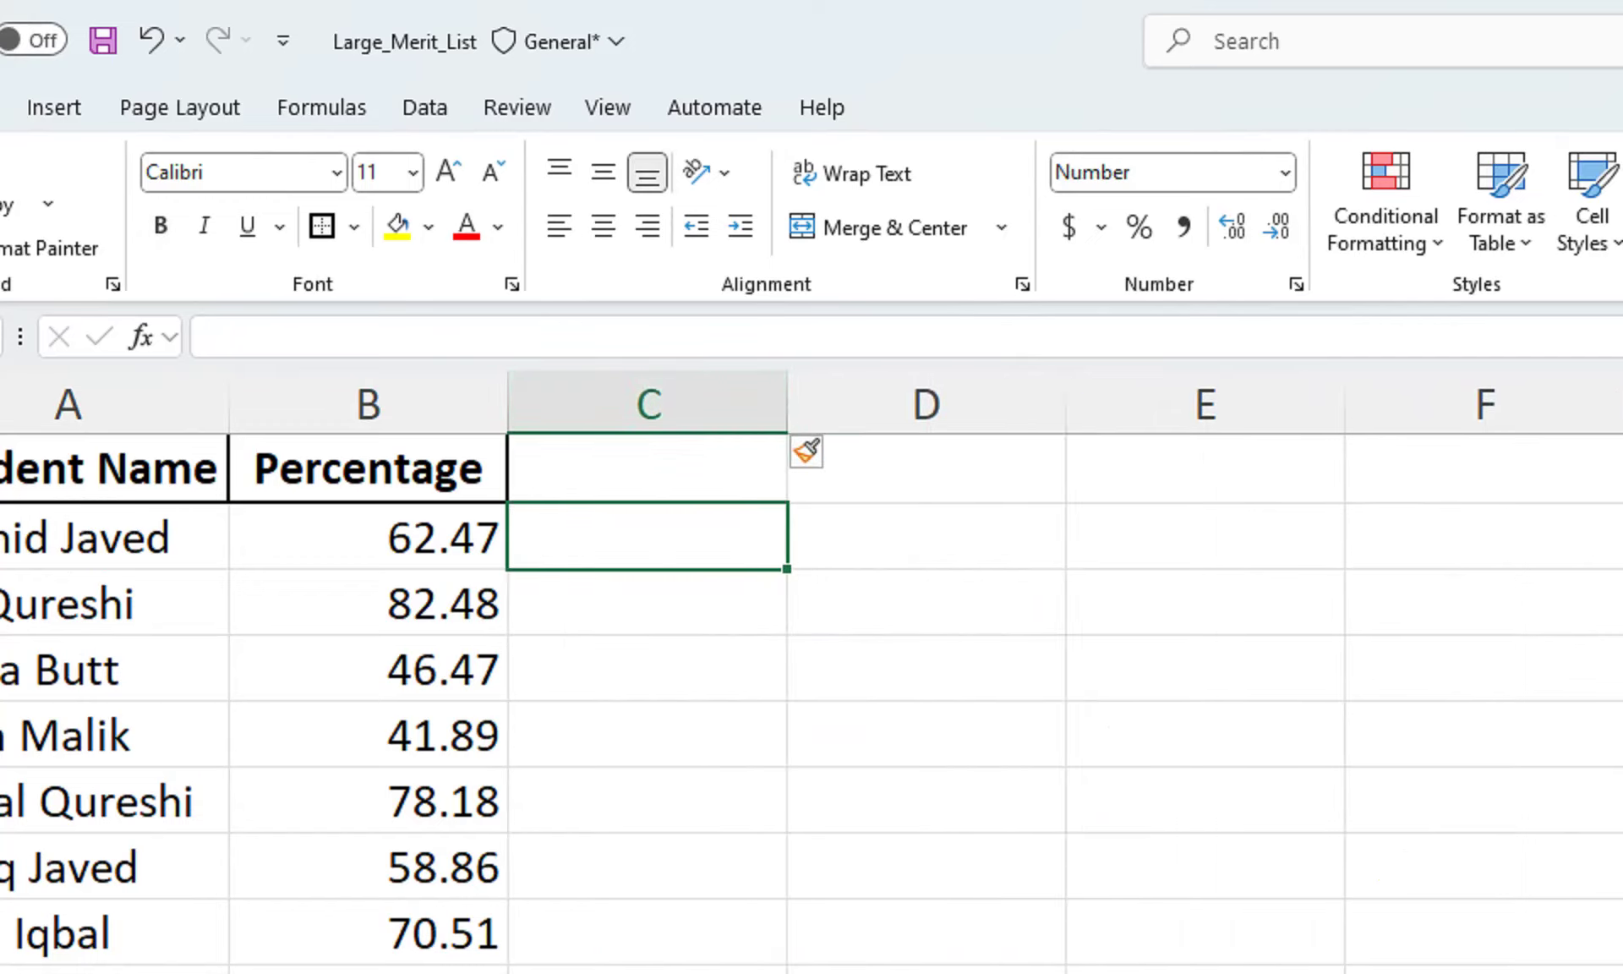
text(=sort)
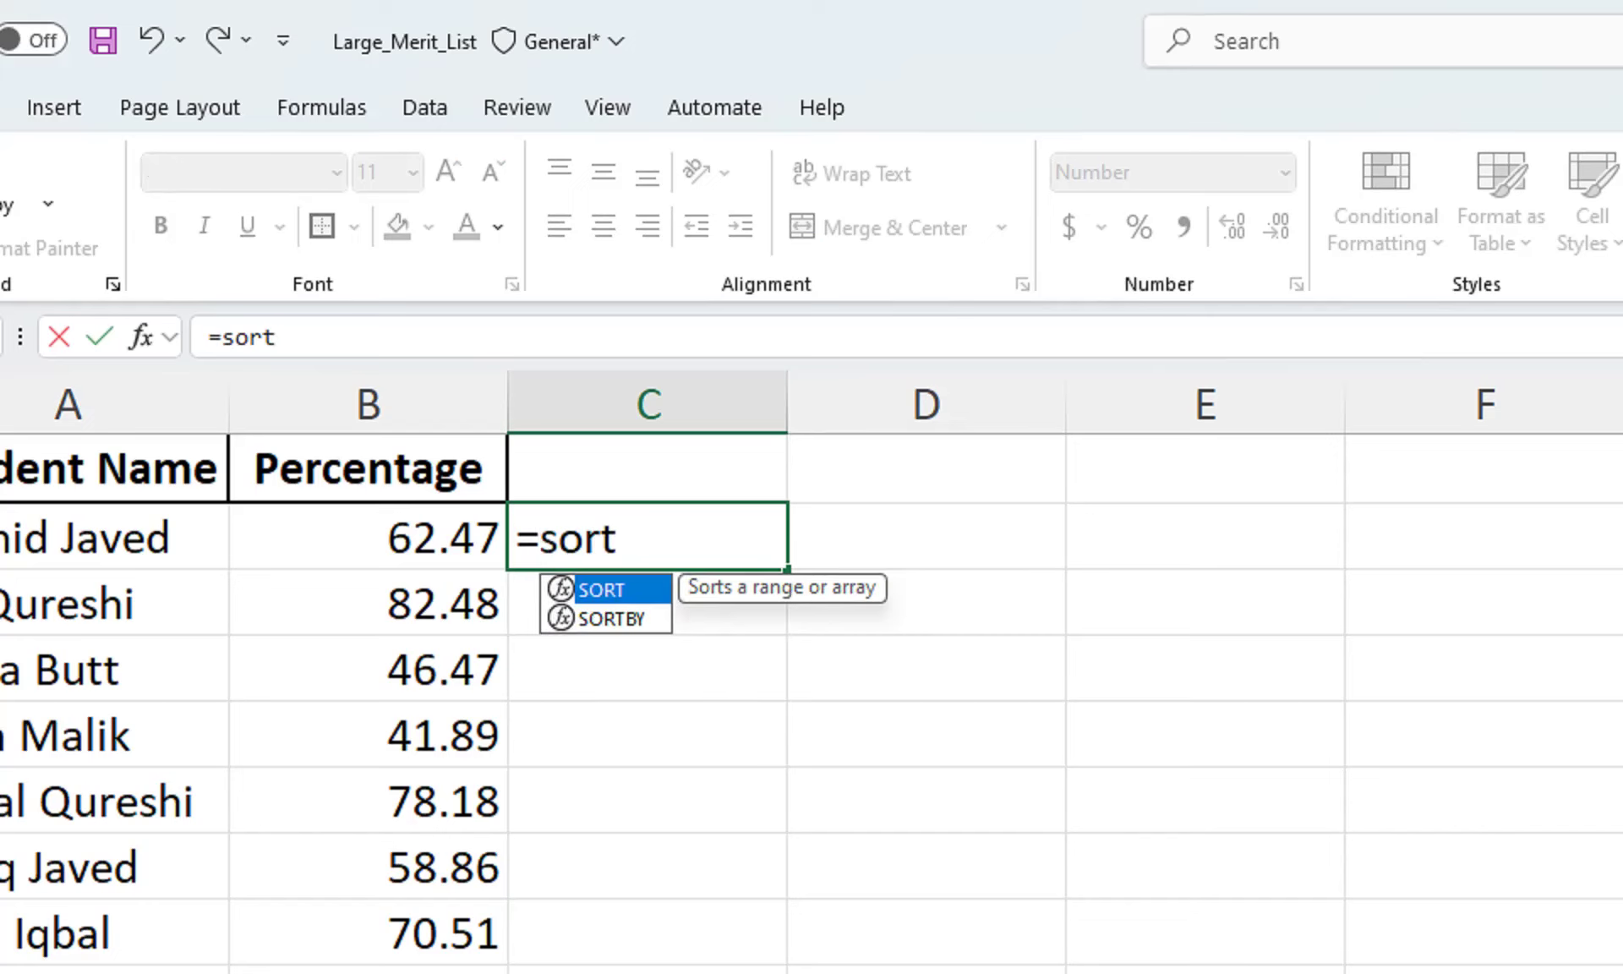
key(Tab)
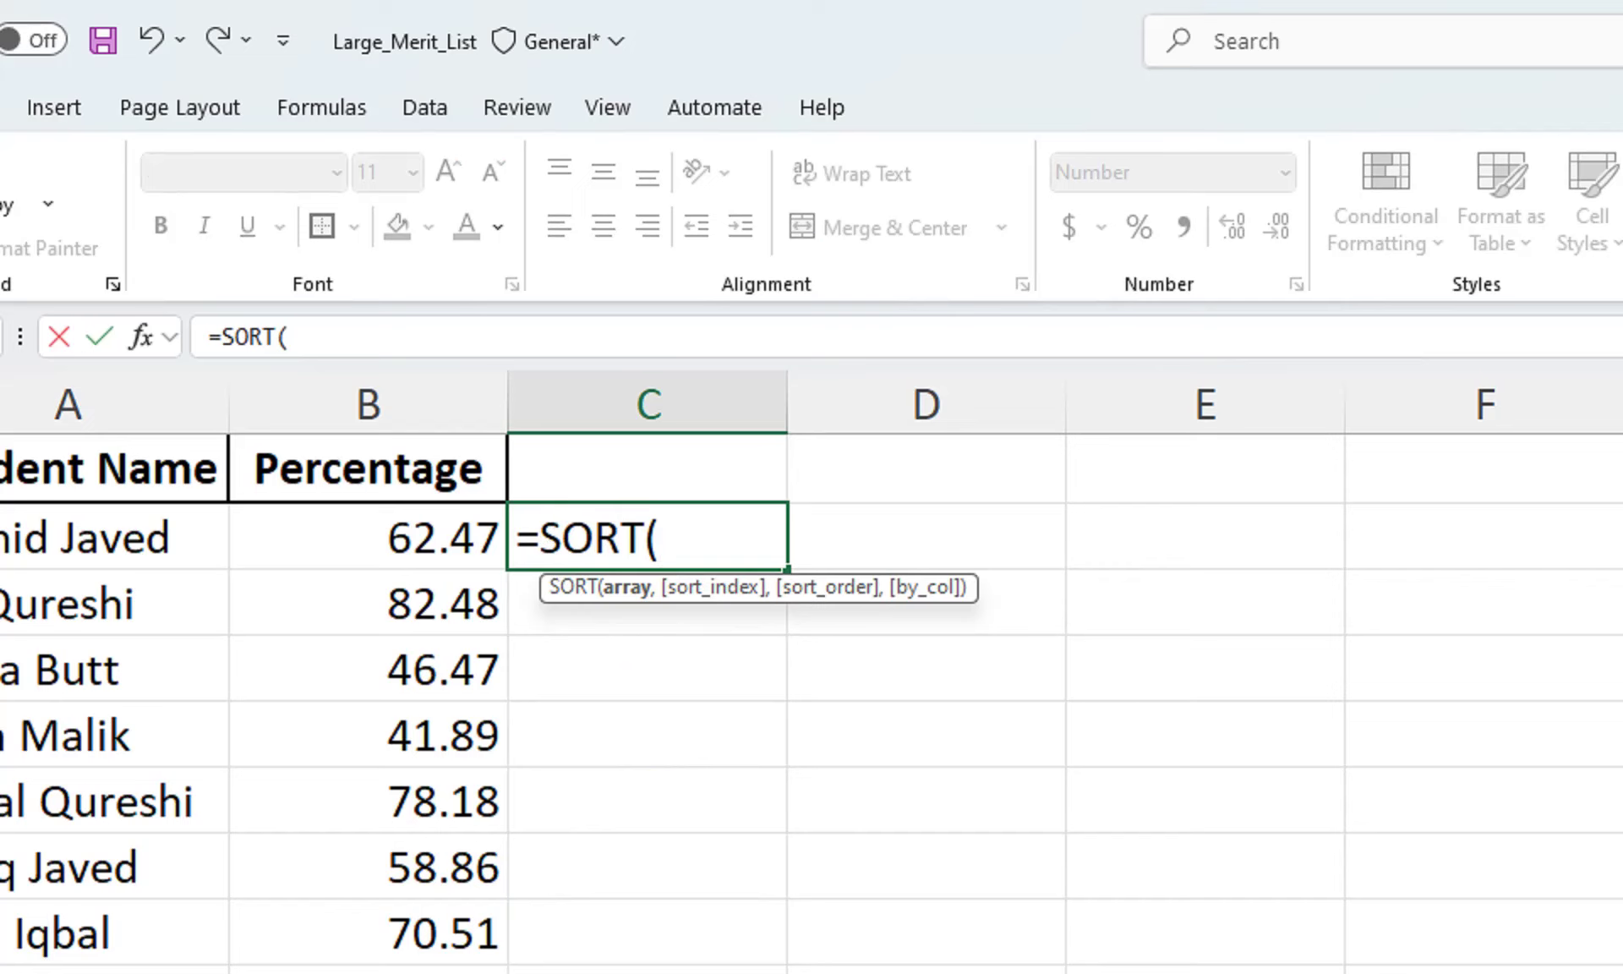
key(Left)
key(Left)
key(shift+Right)
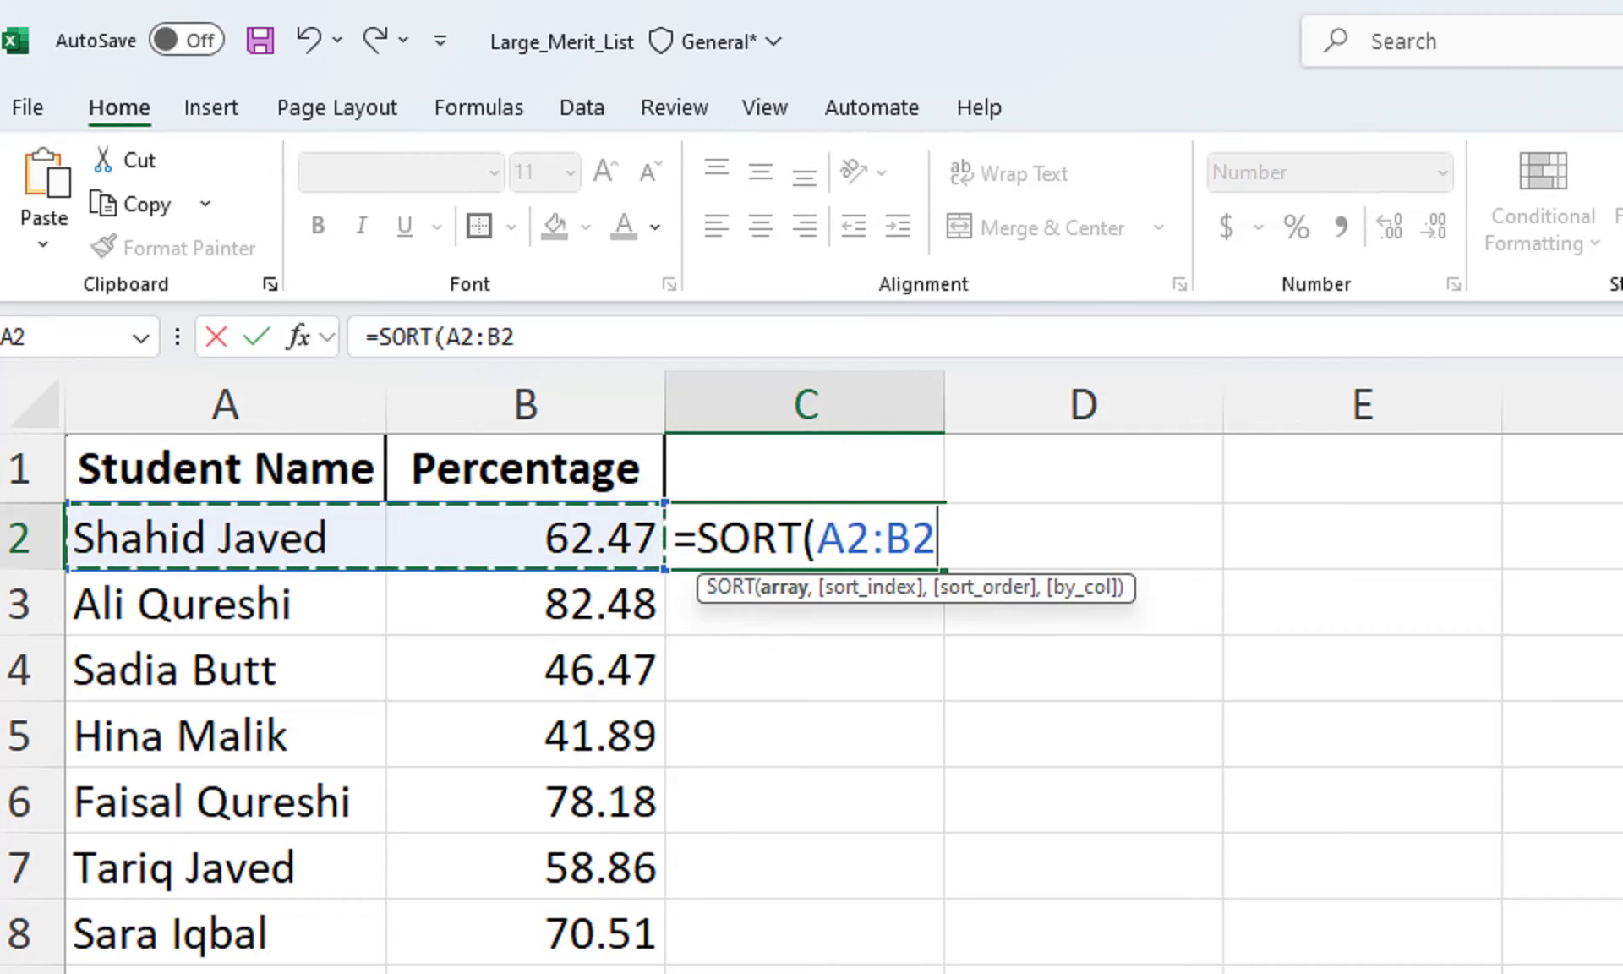
key(ctrl+shift+Down)
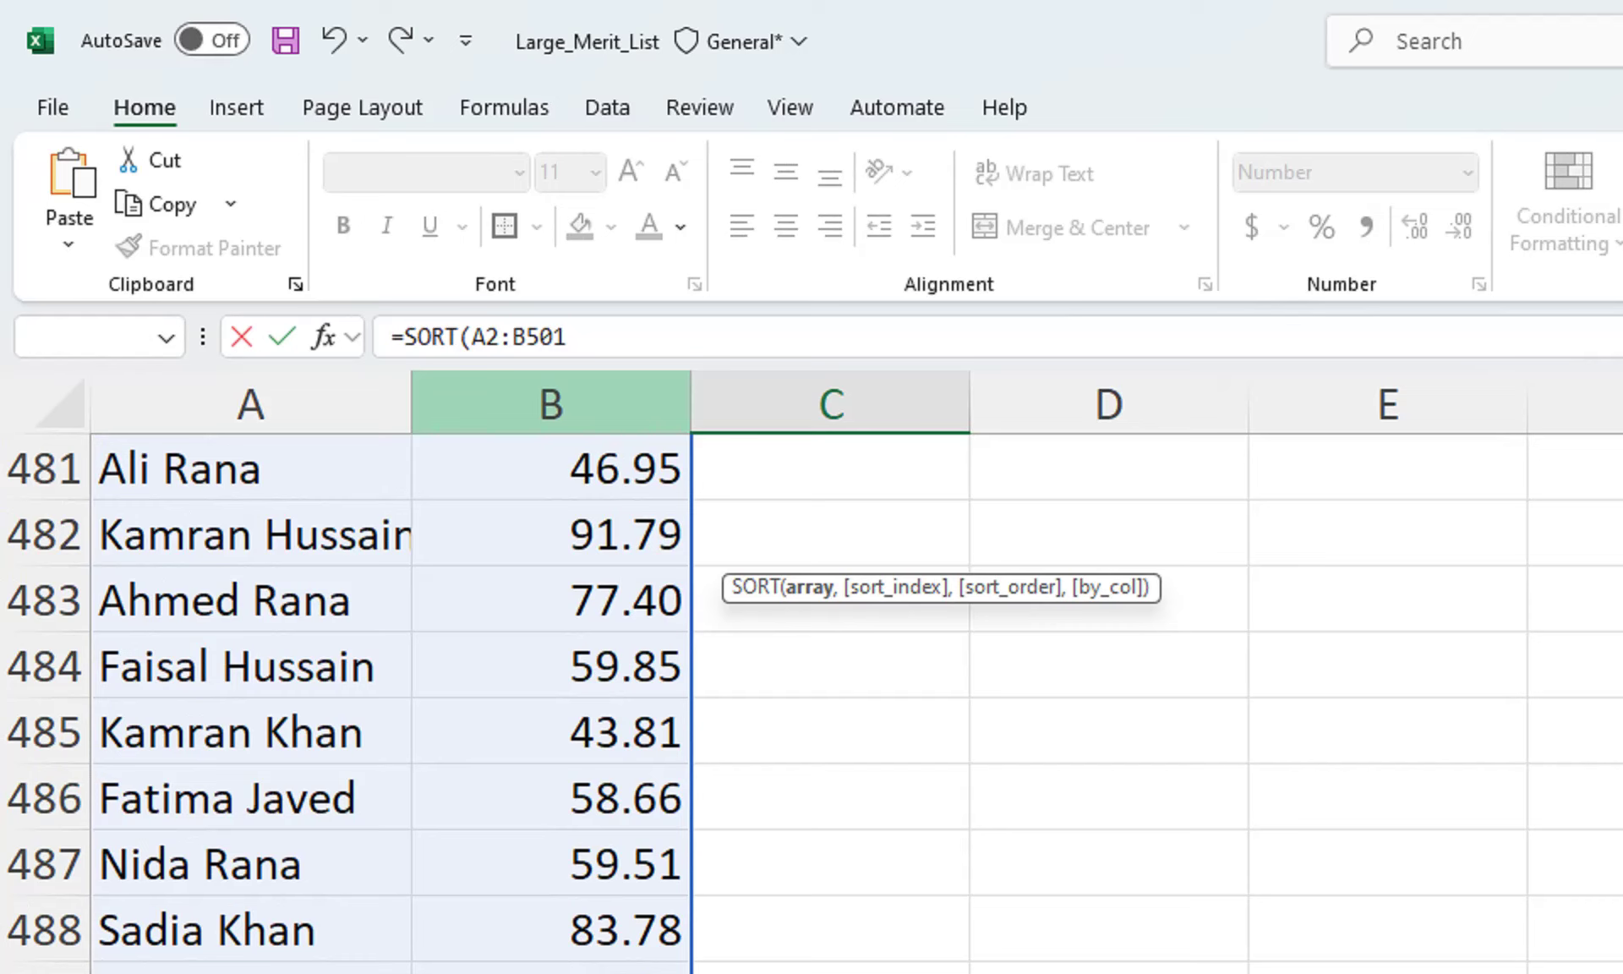
key(ctrl+BackSpace)
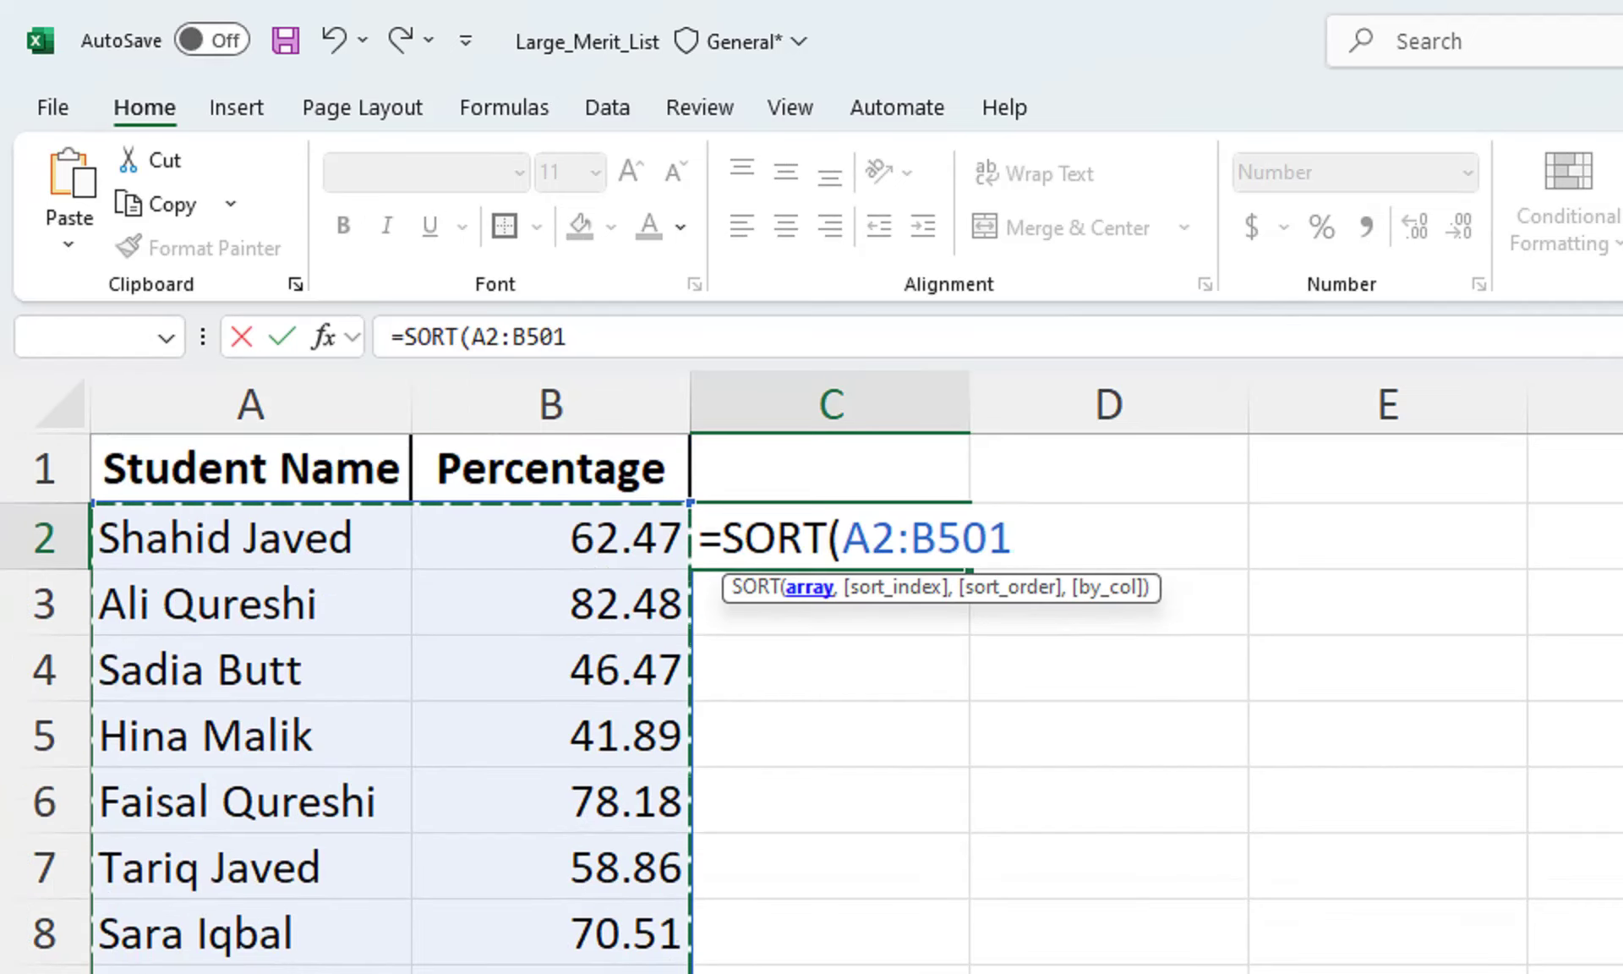
Complete the SORT formula with sort index 2 and descending order -1, and widen column C to fit the names.
text(,)
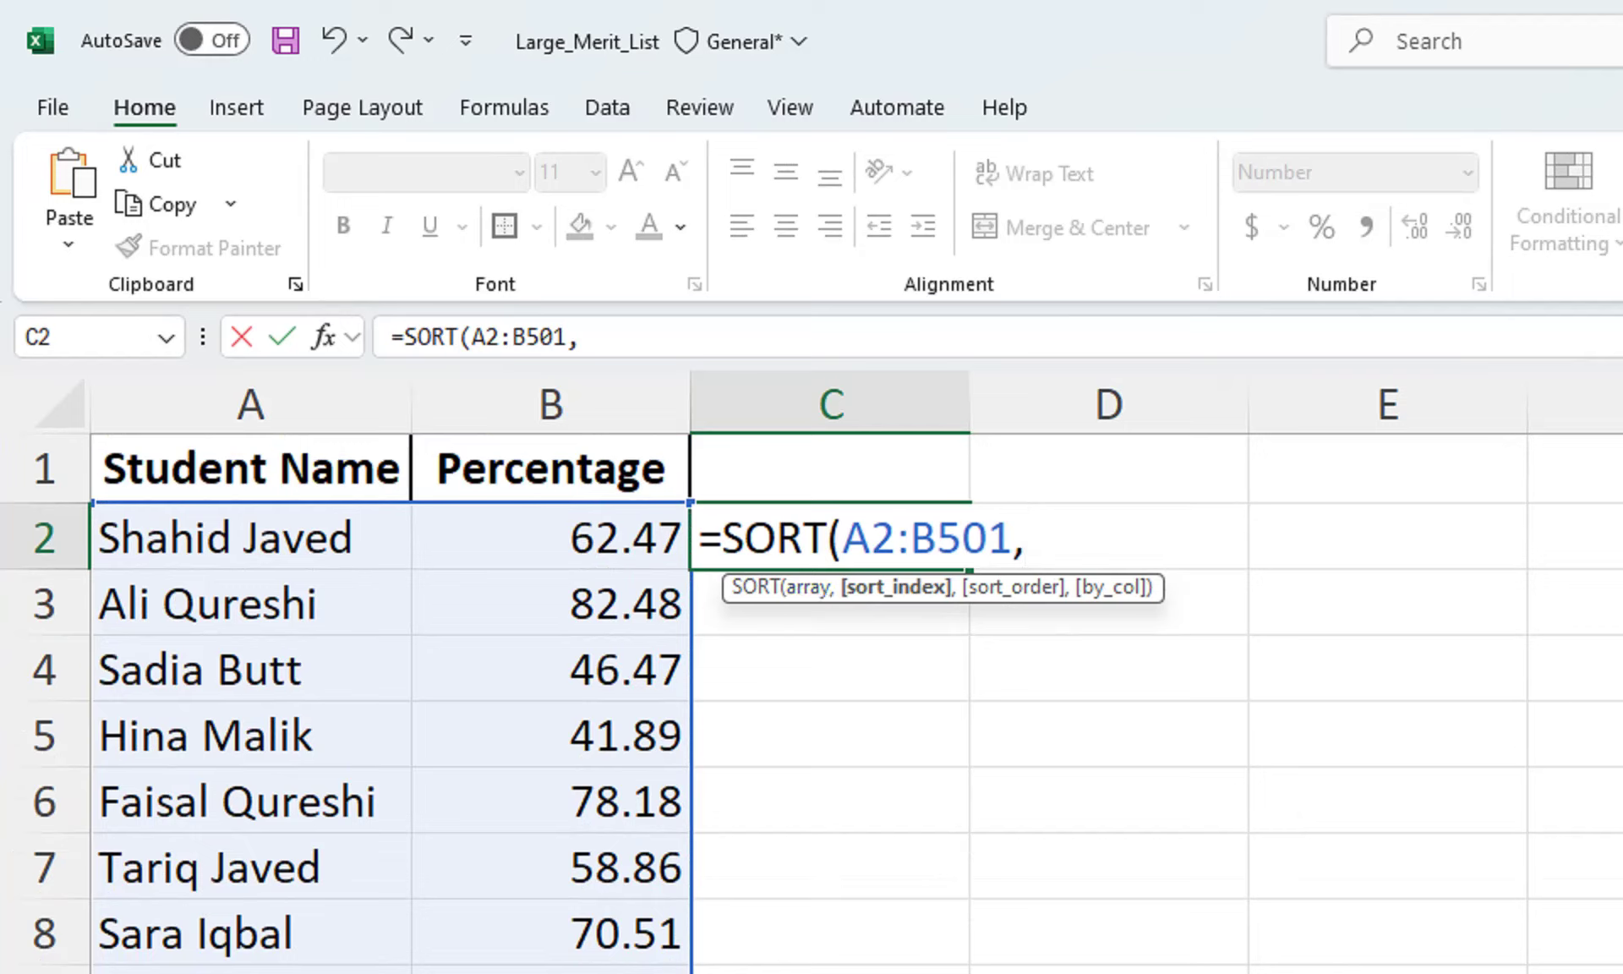
text(2,)
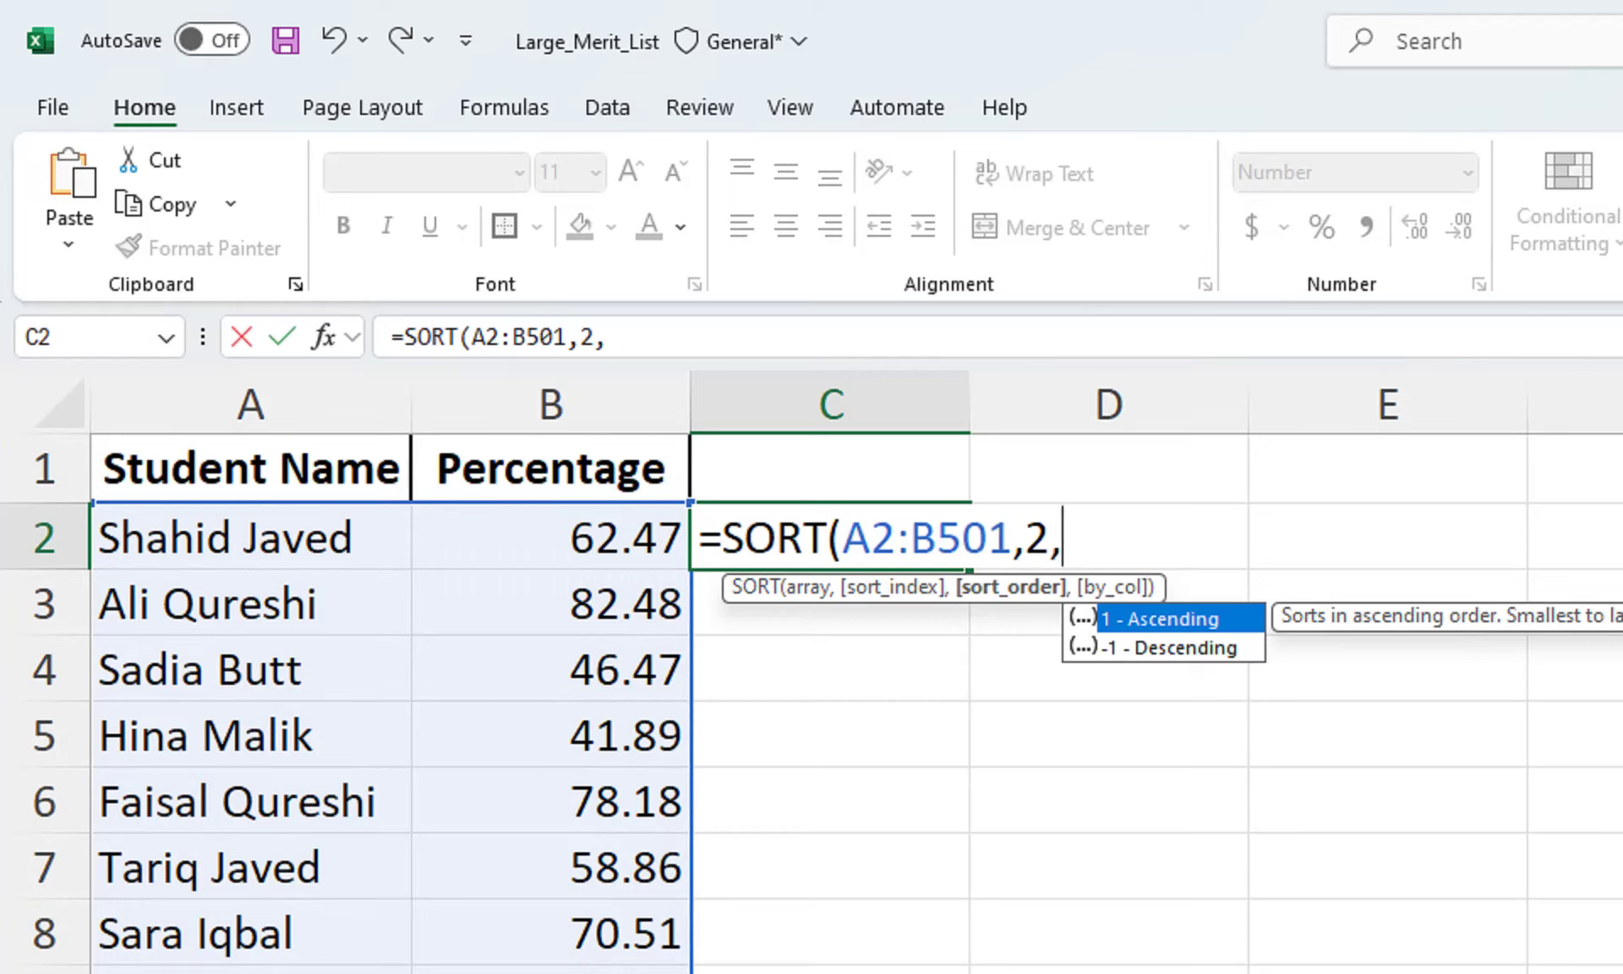
key(Down)
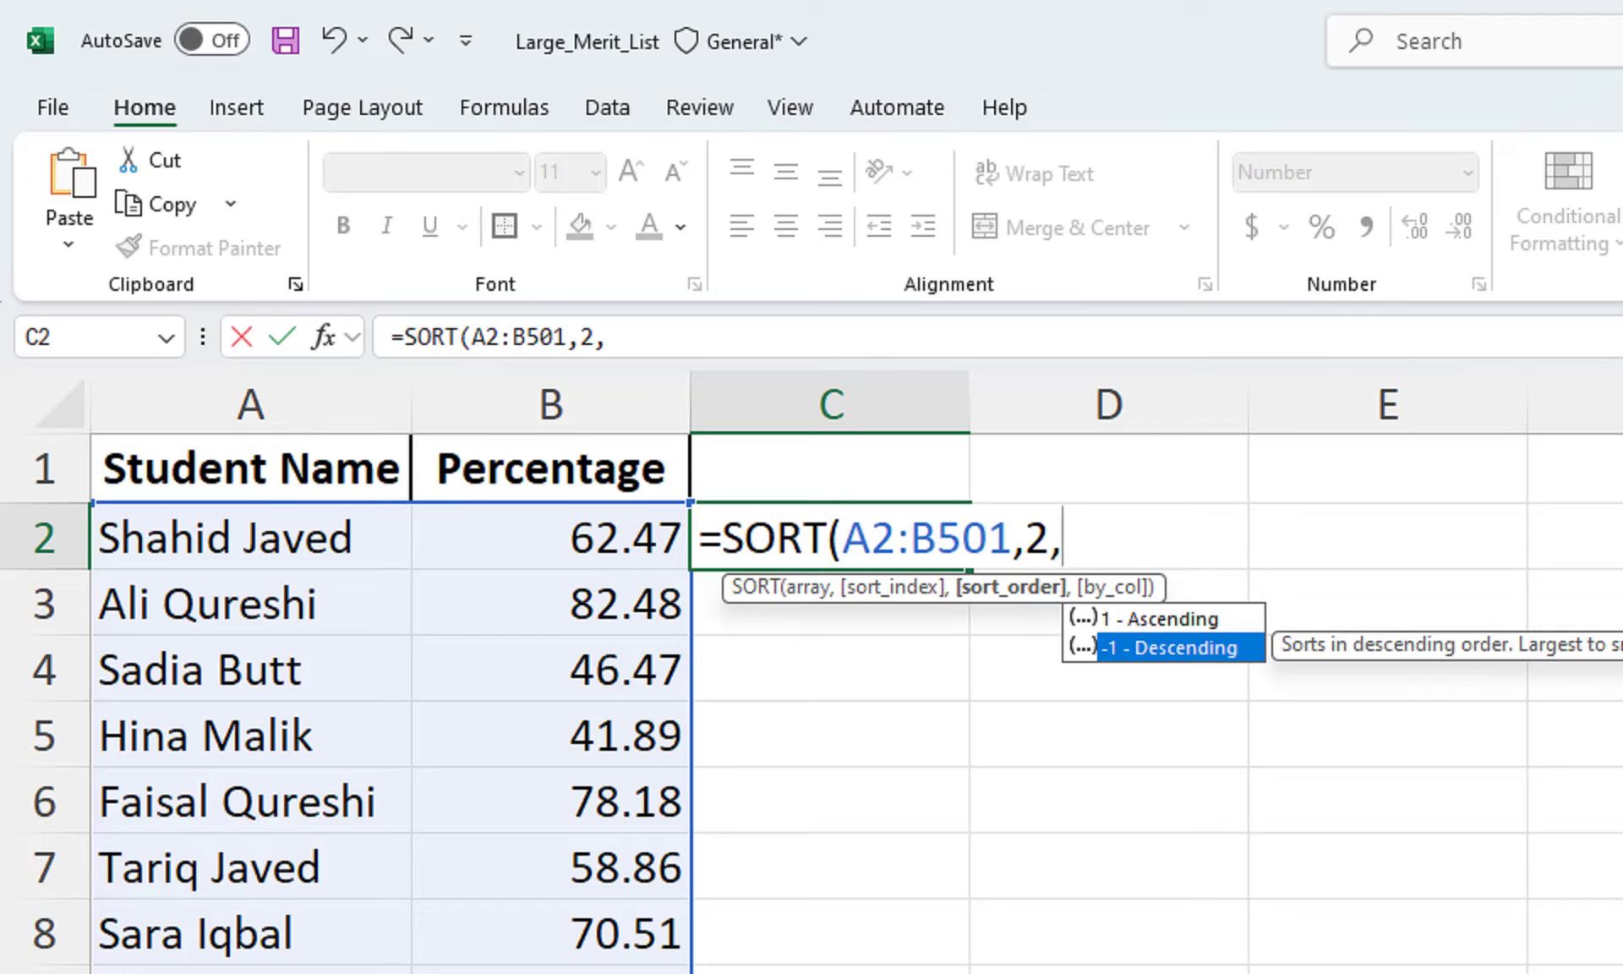
key(Tab)
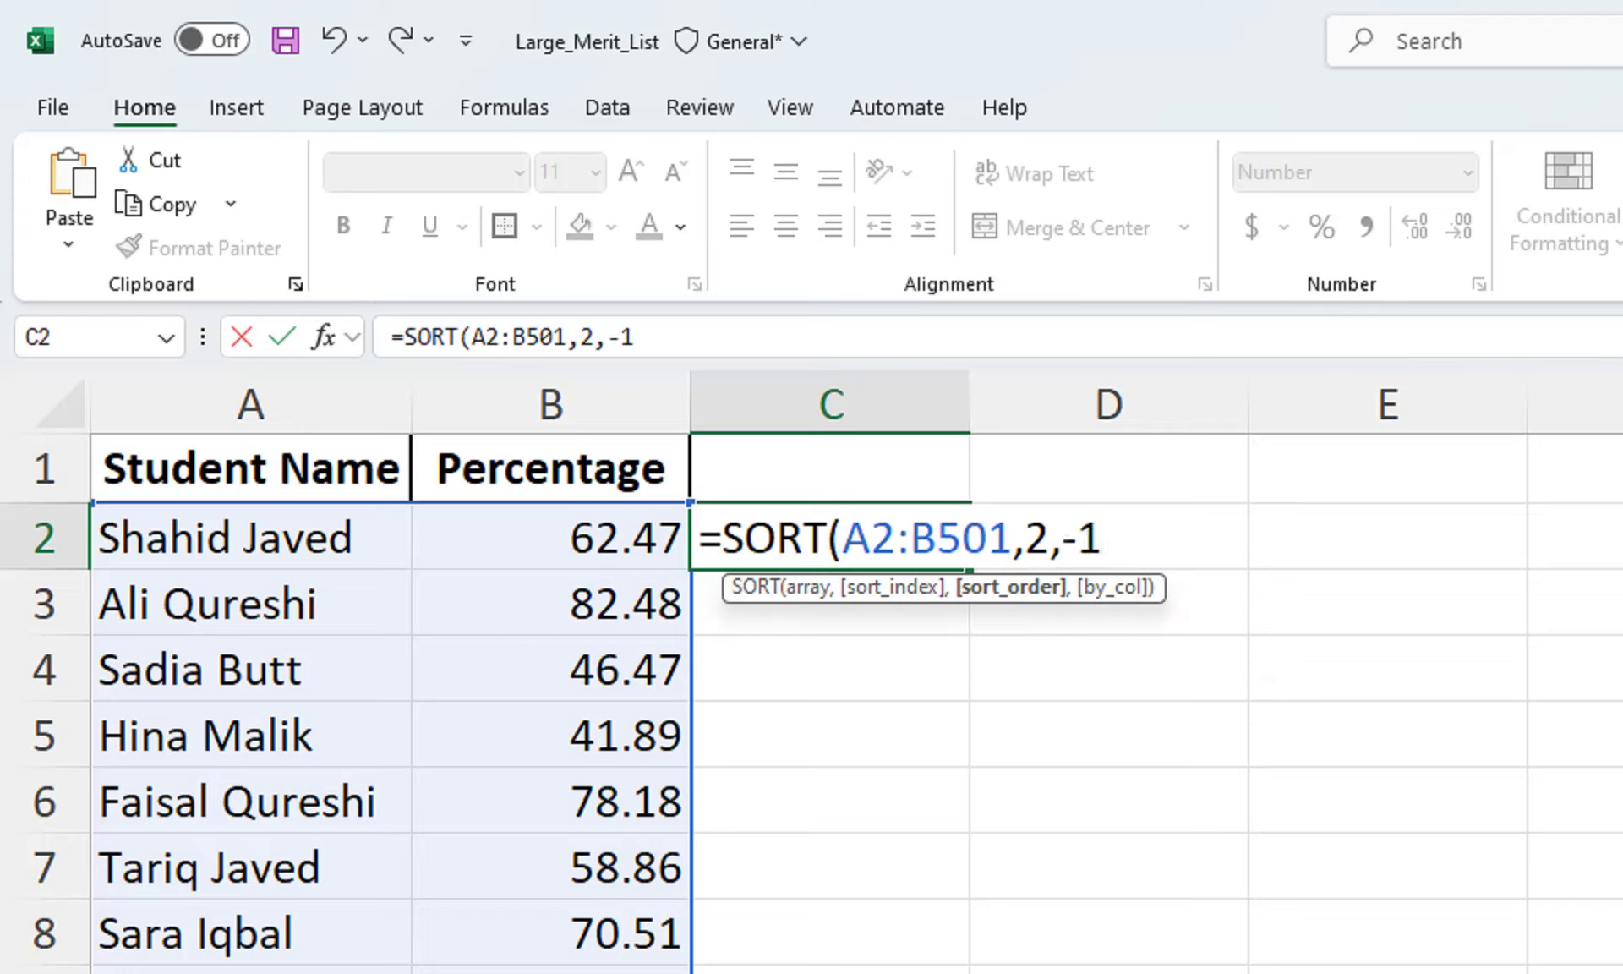
text())
key(Return)
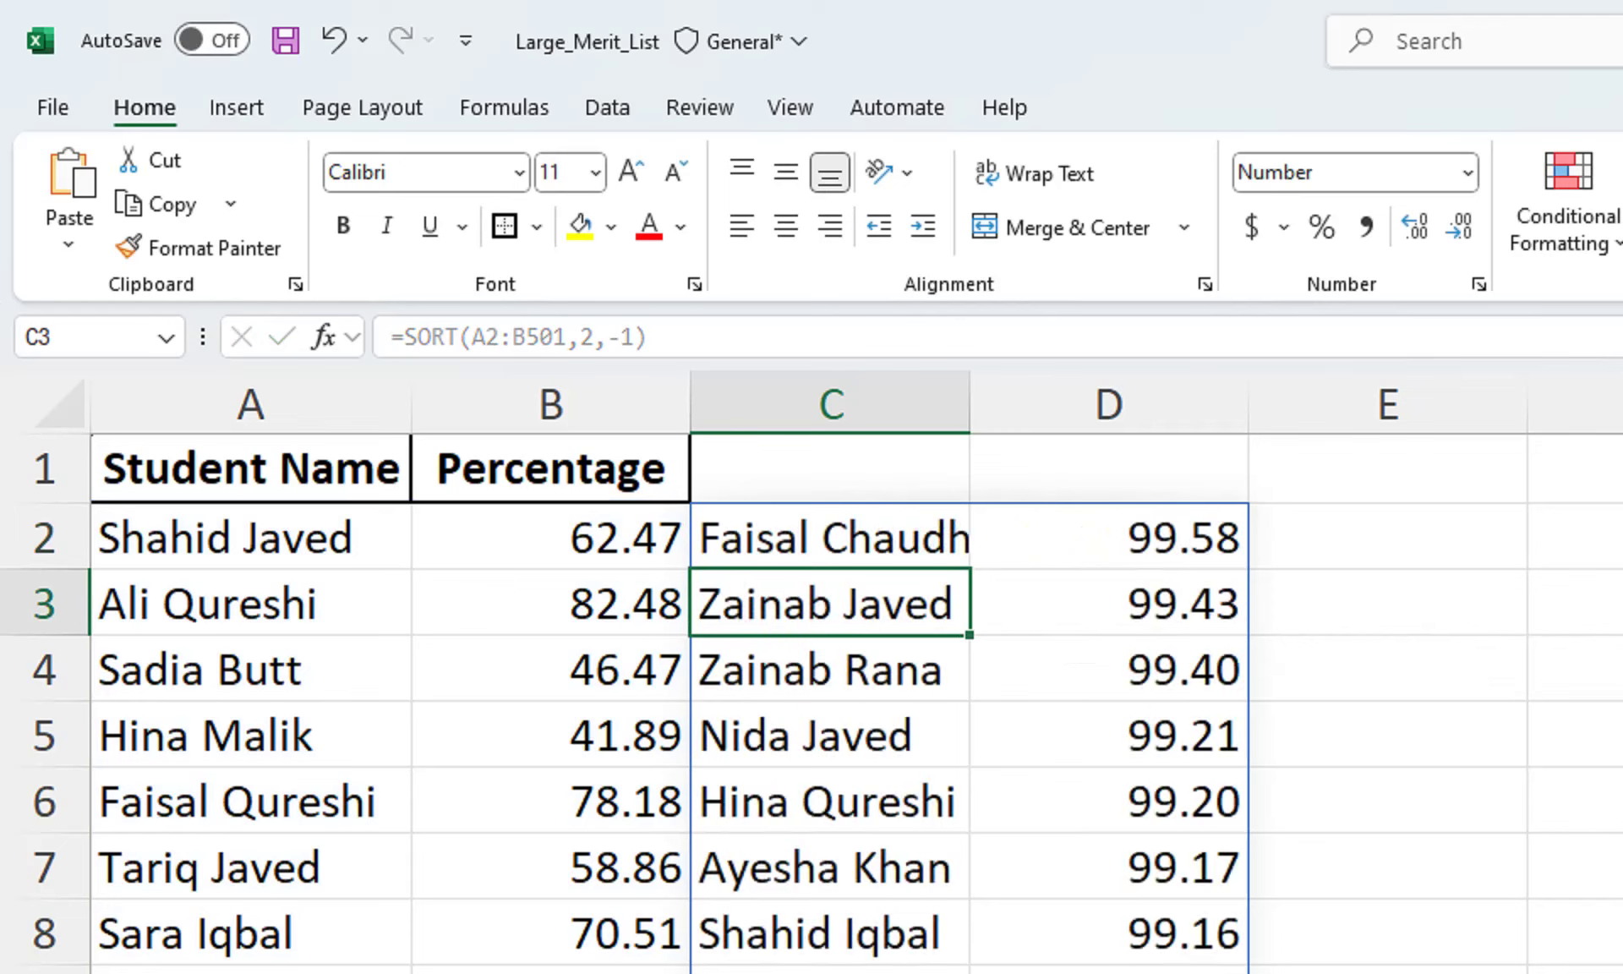
drag(969, 404, 1115, 404)
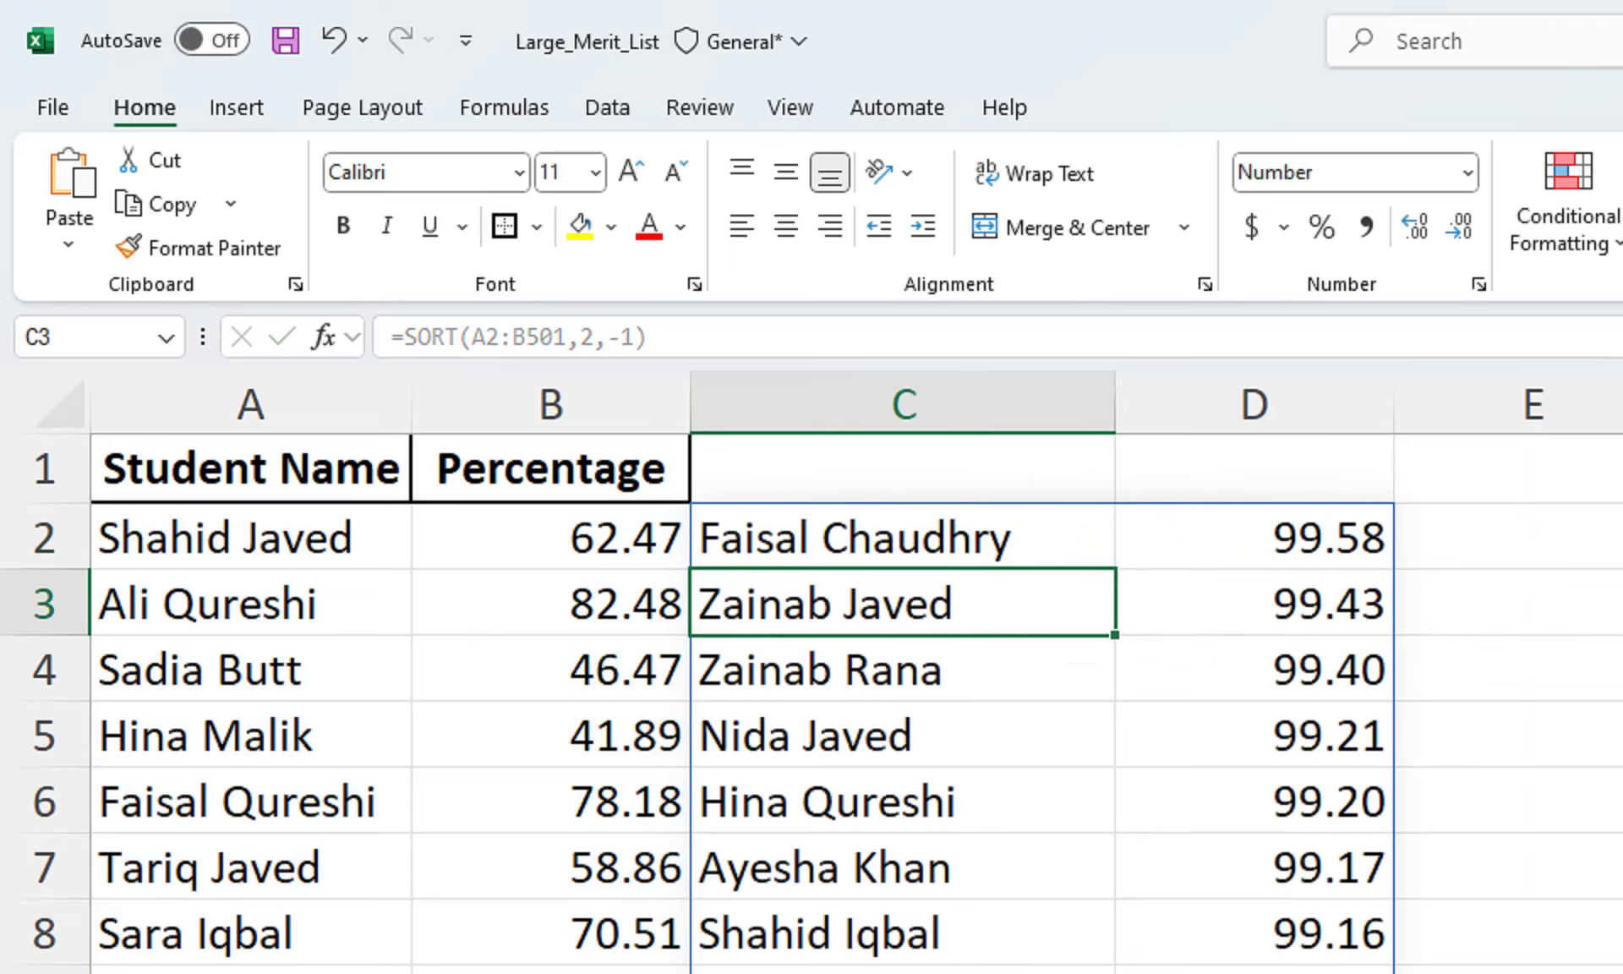
Compare the SORT formula and its list in columns C and D with the INDEX and MATCH list in columns I and J.
click(902, 536)
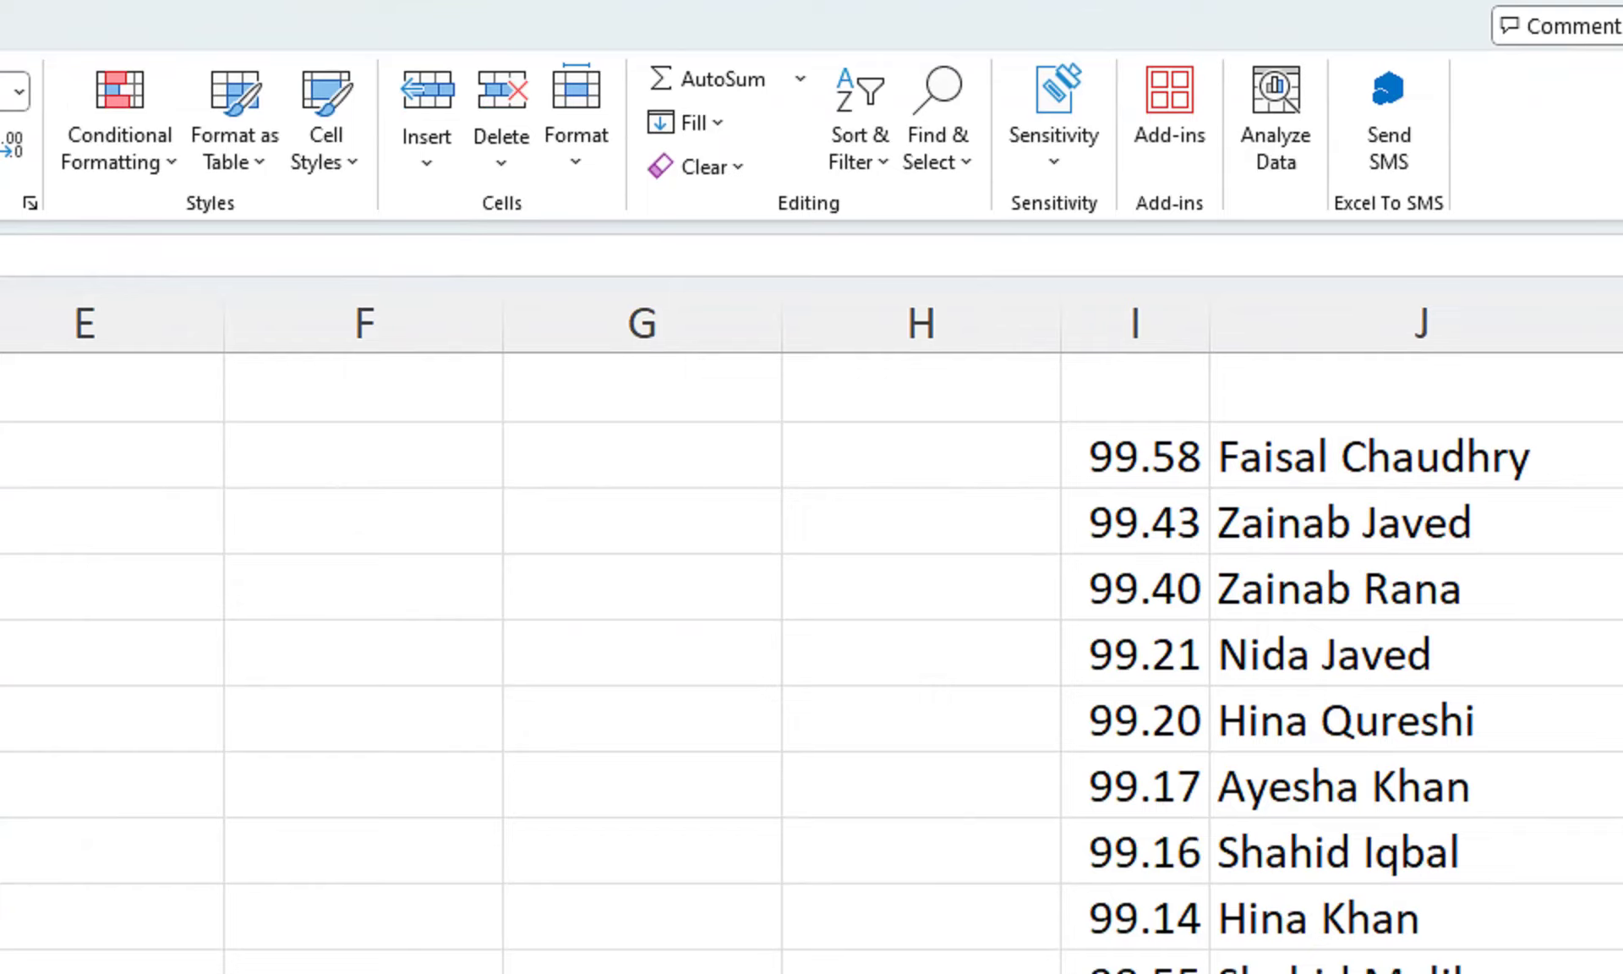
click(1420, 456)
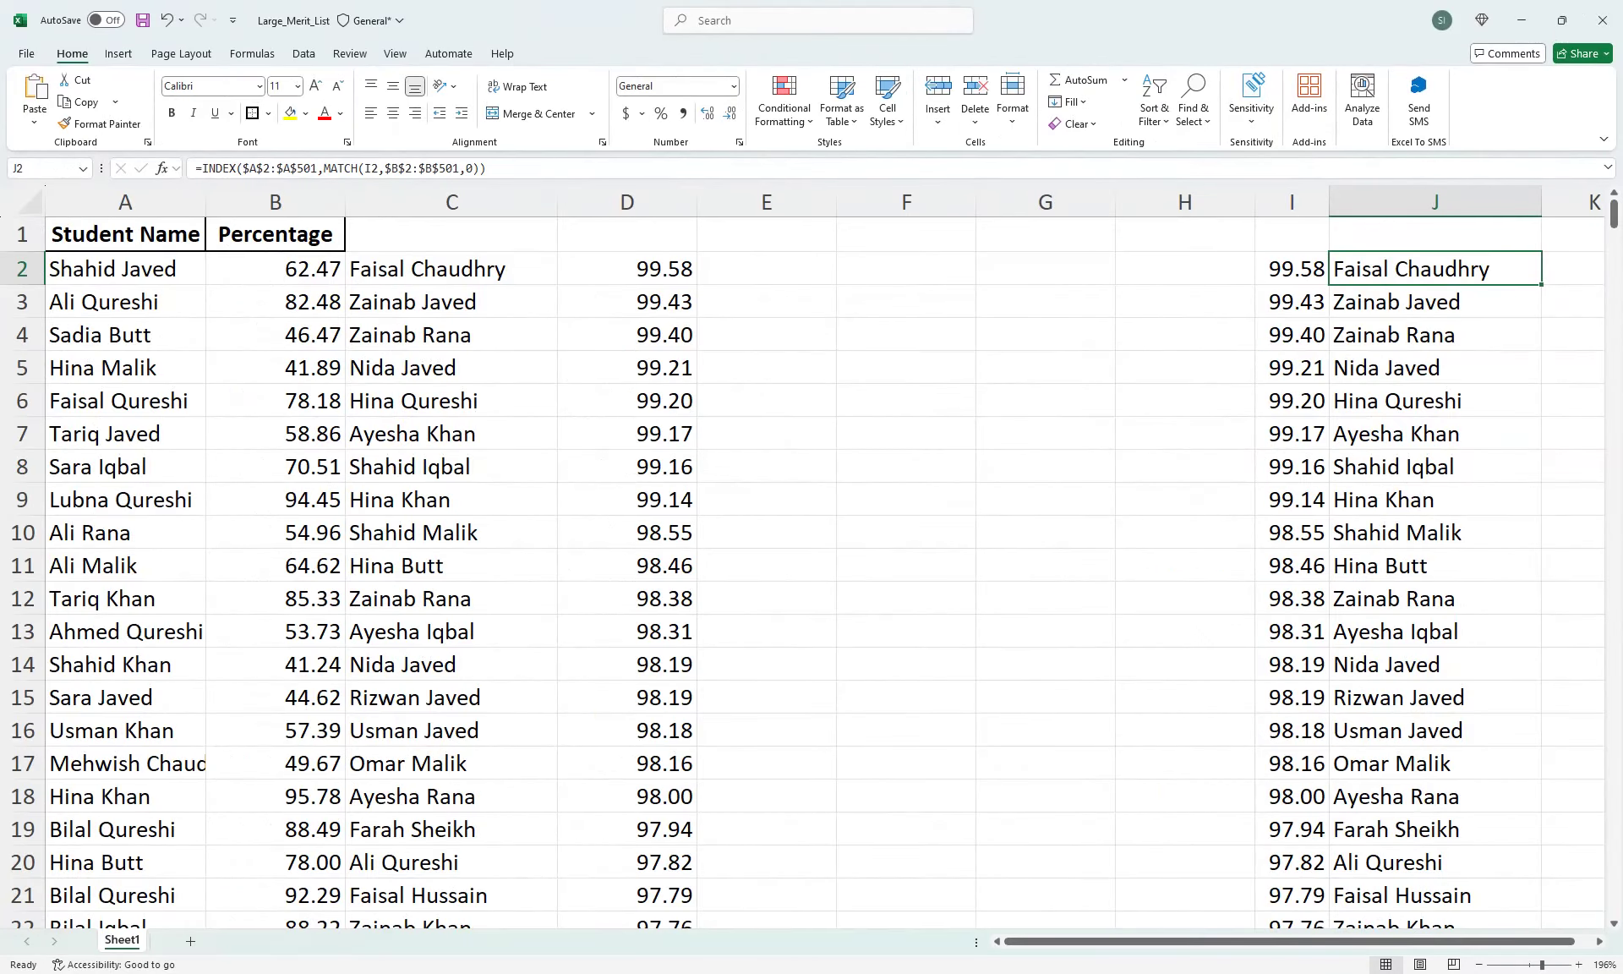
click(452, 269)
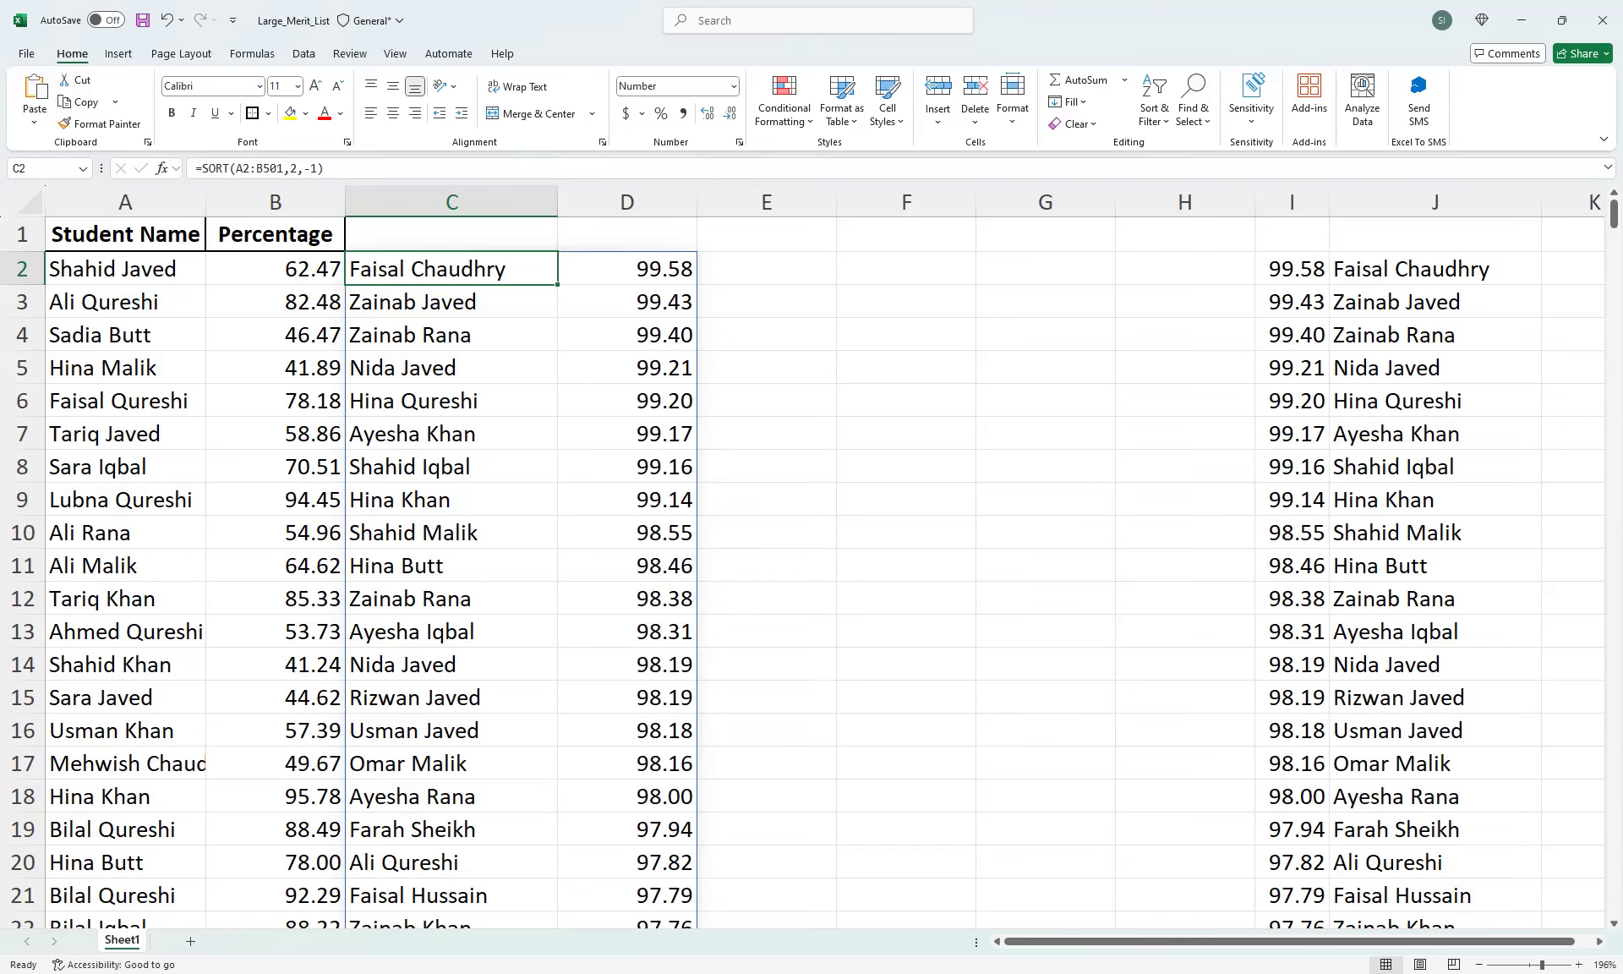
key(ctrl+z)
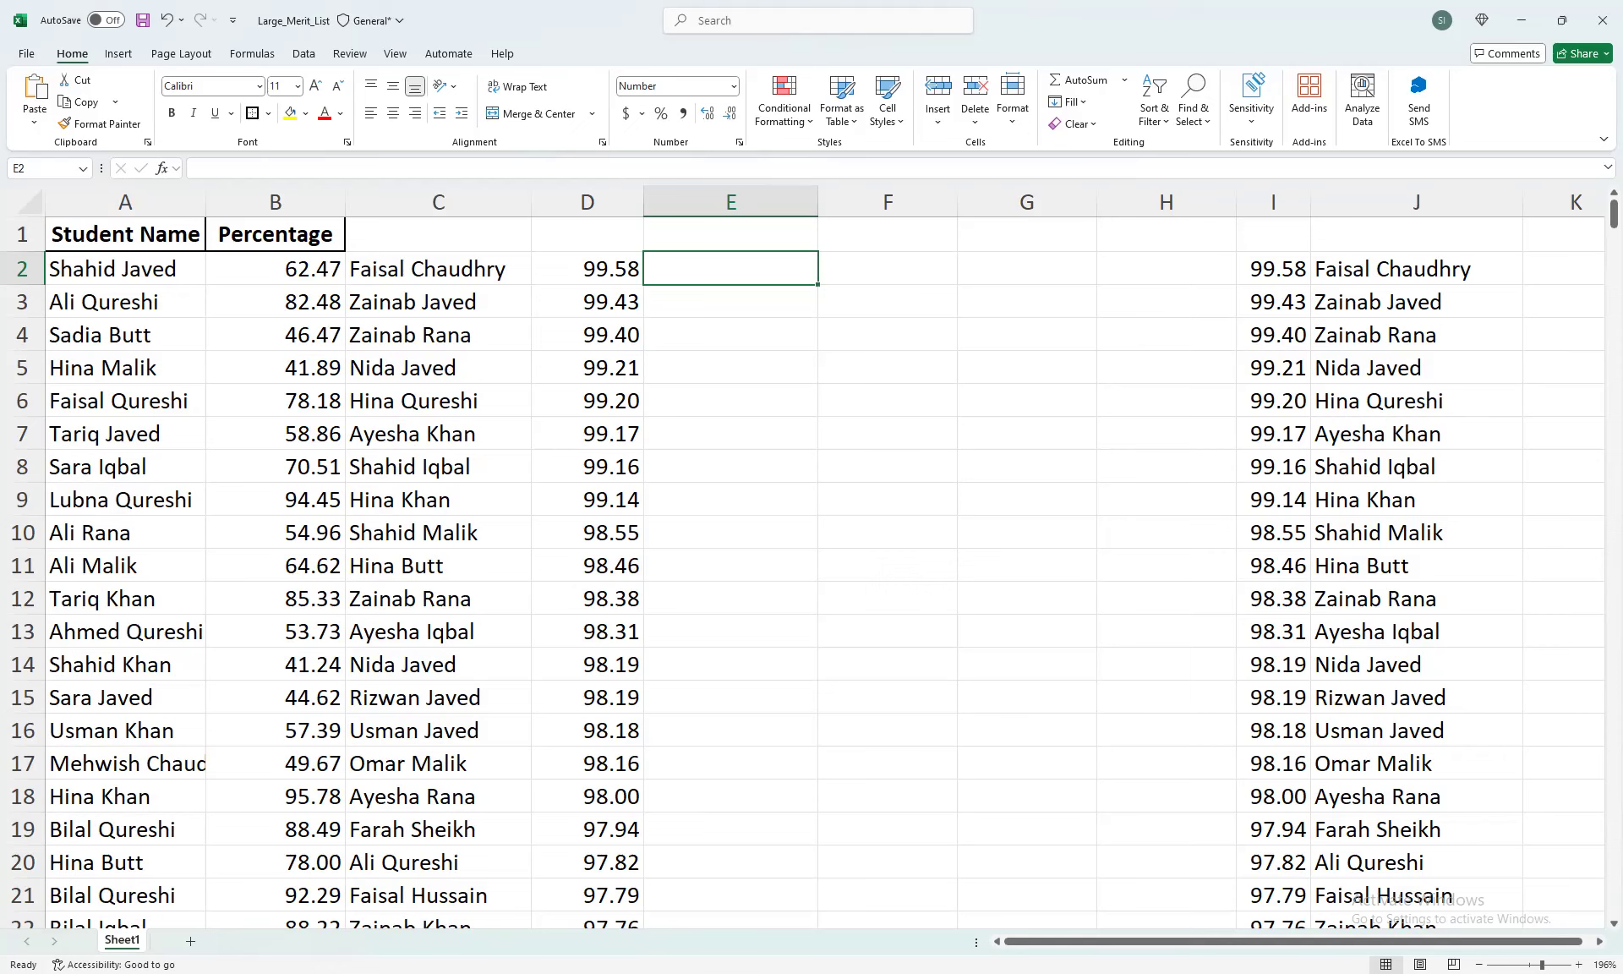
drag(422, 269, 644, 879)
click(731, 728)
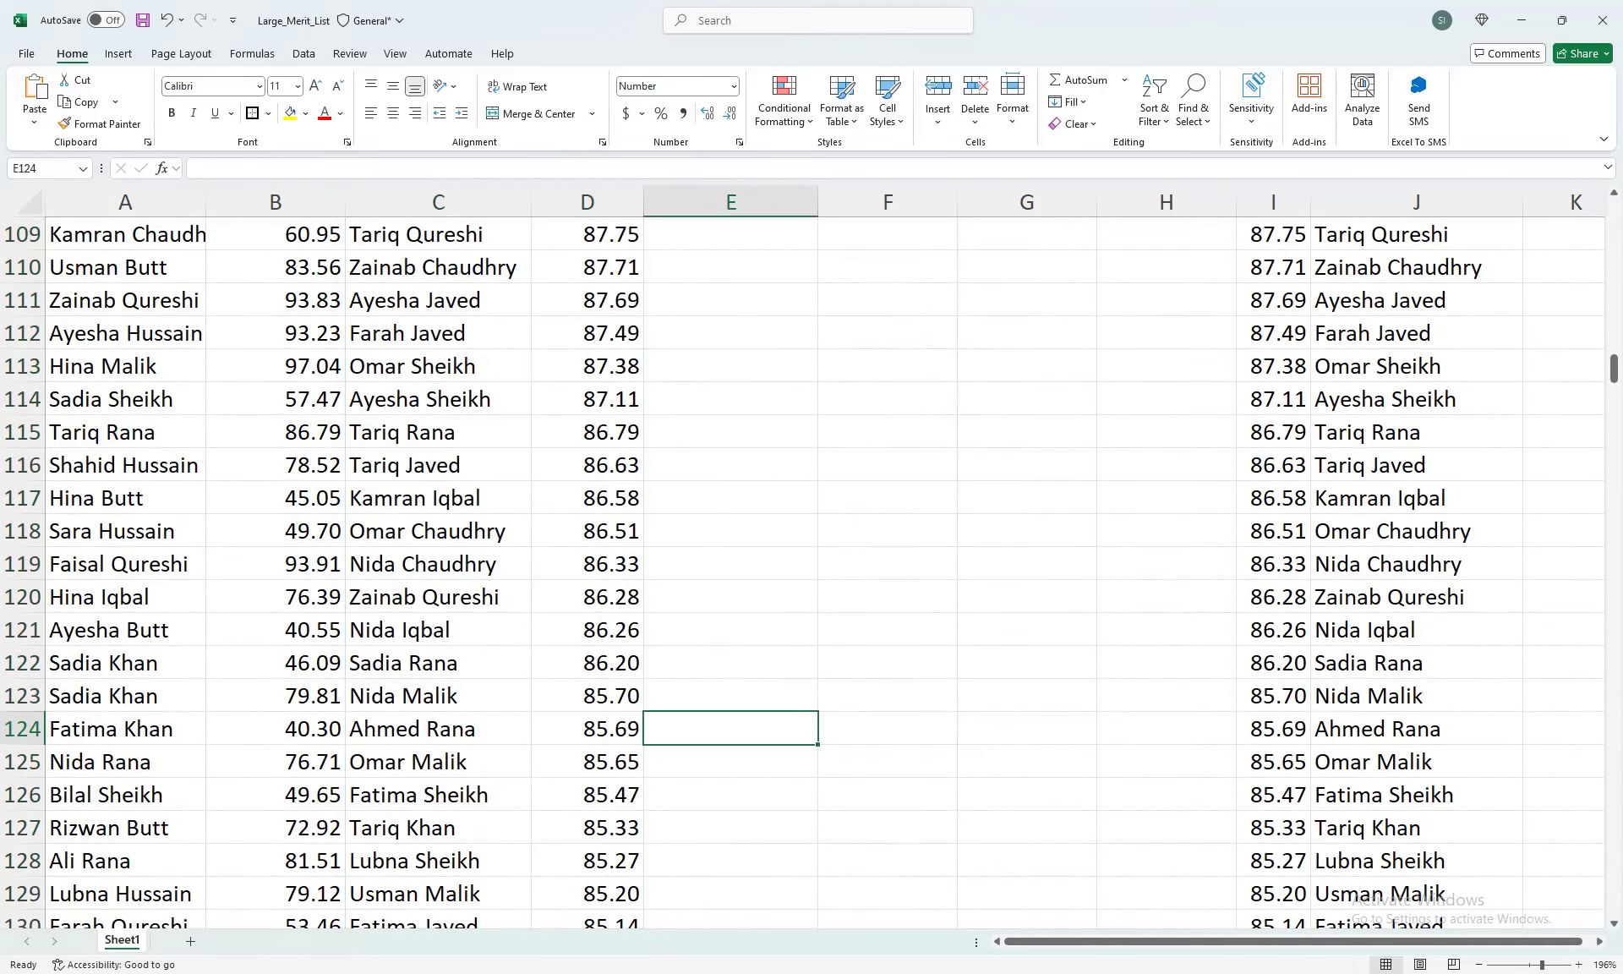
Enter 10 in cell E1, replace it with 20, and replace that with 5.
key(ctrl+Up)
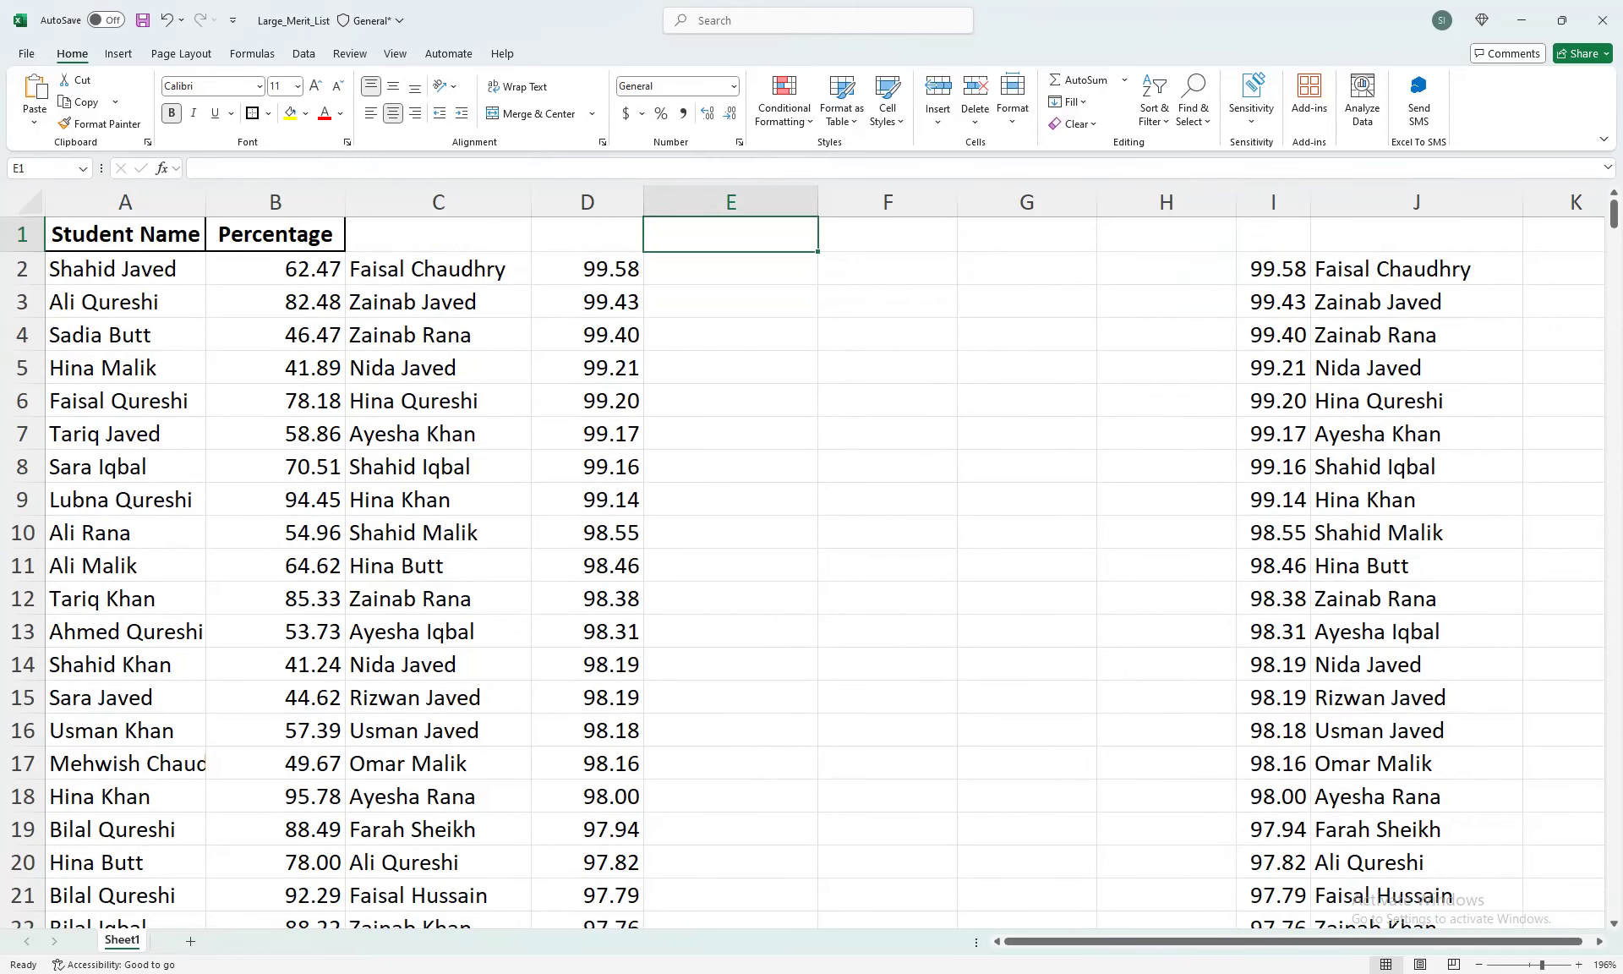
text(10)
key(Return)
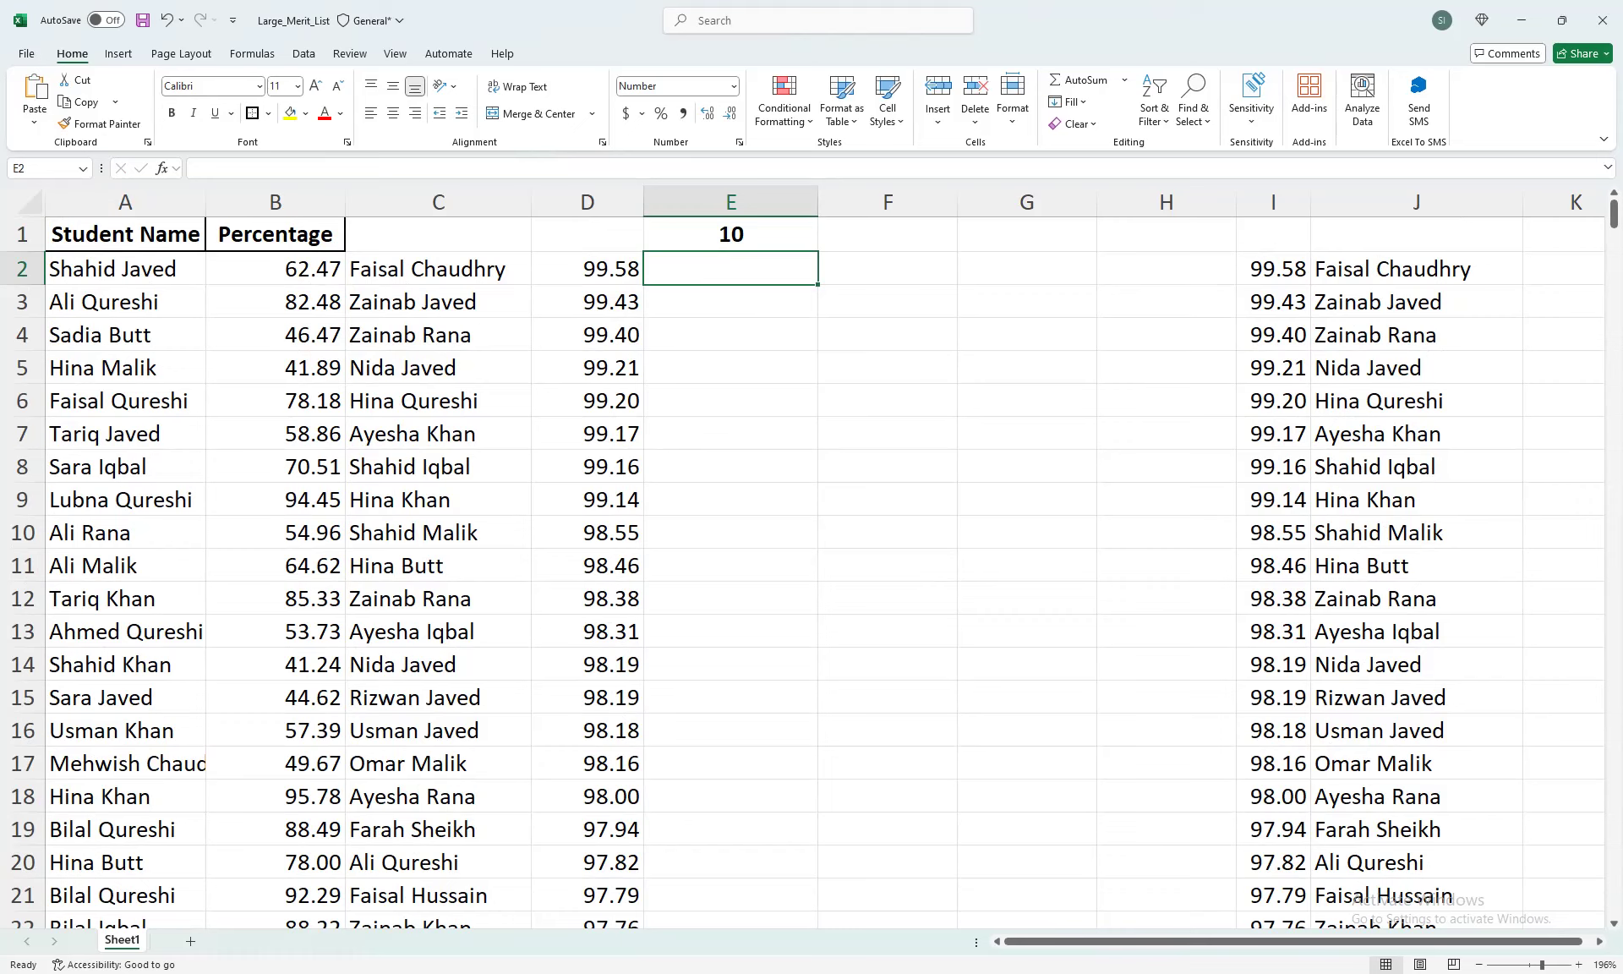
click(731, 234)
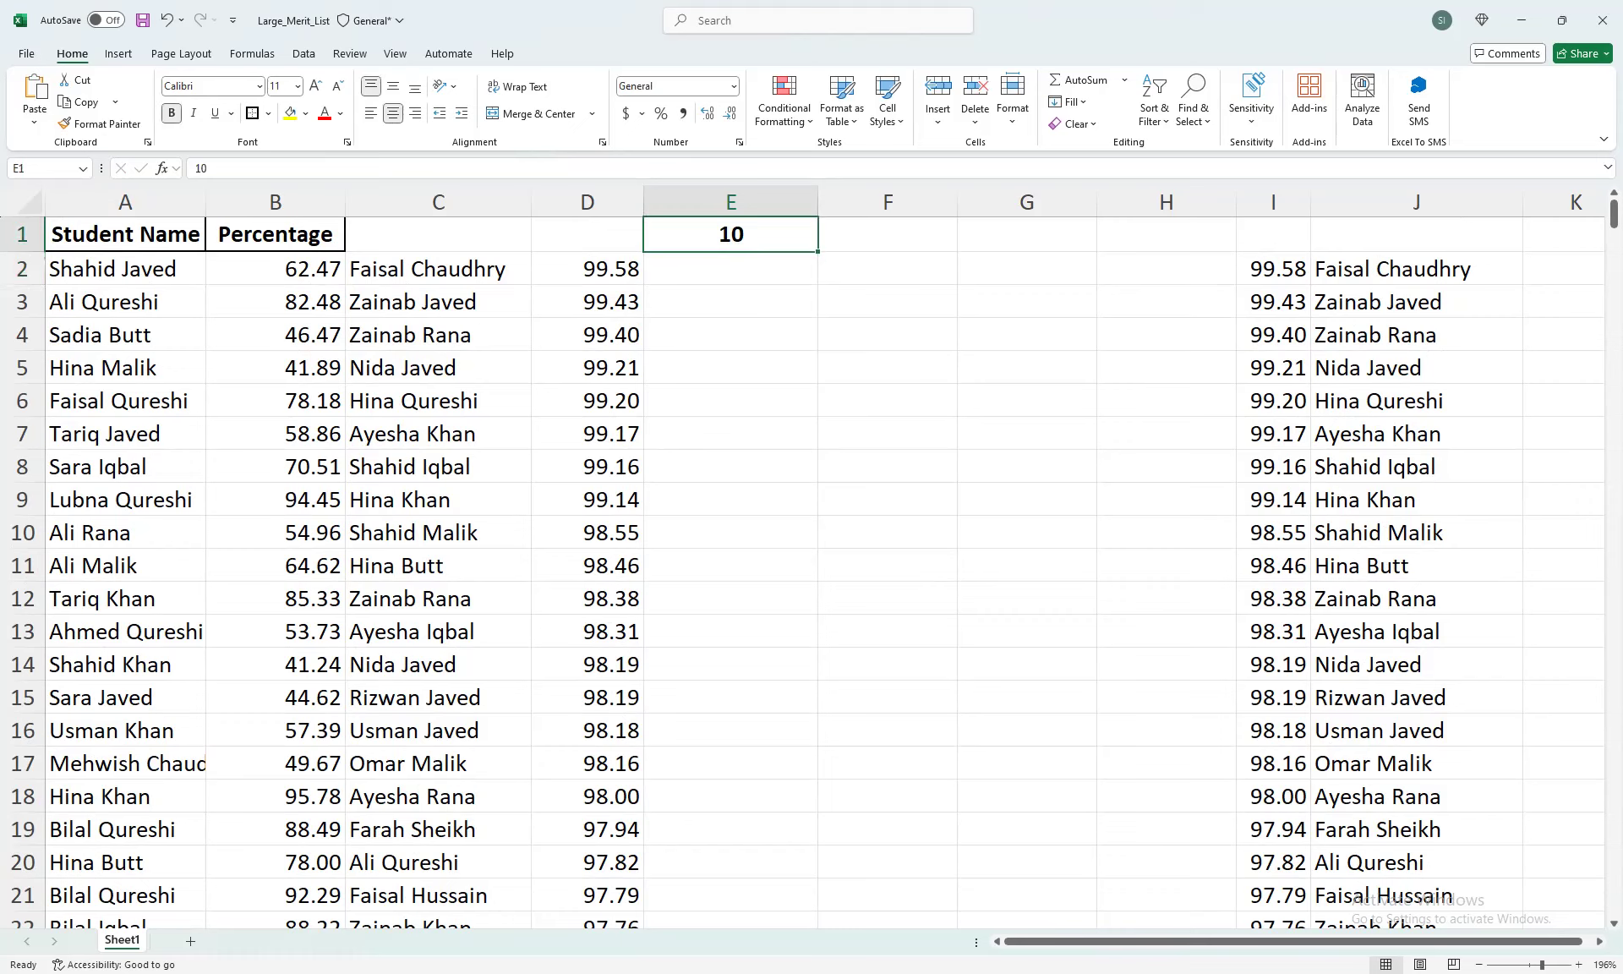
text(20)
key(Return)
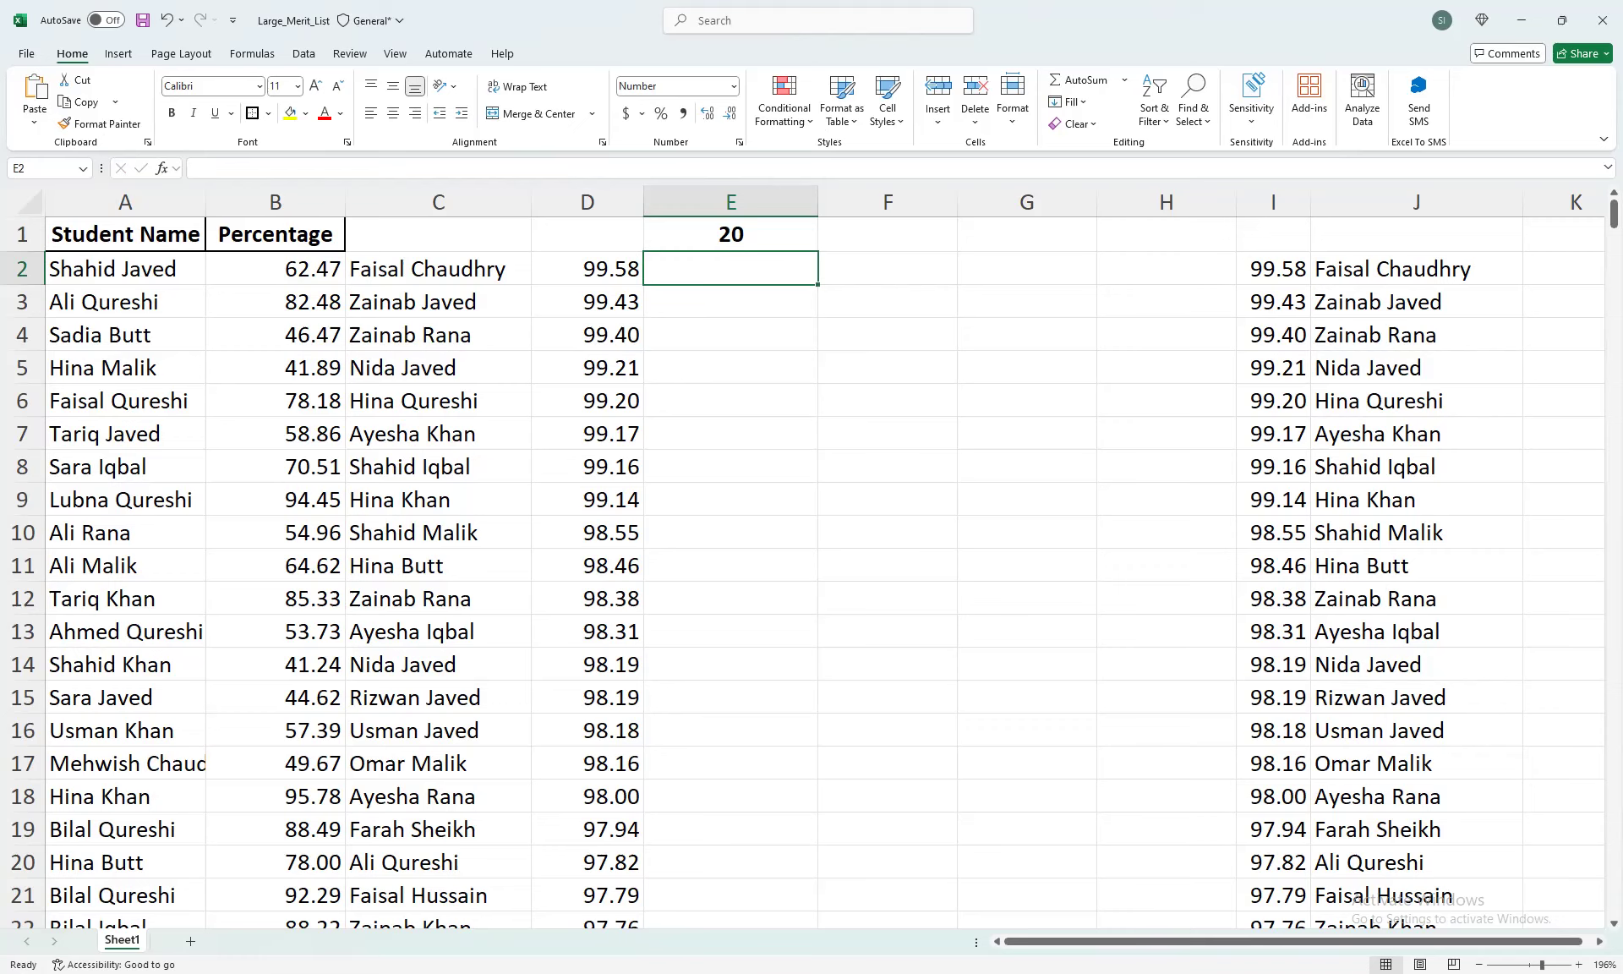
click(732, 235)
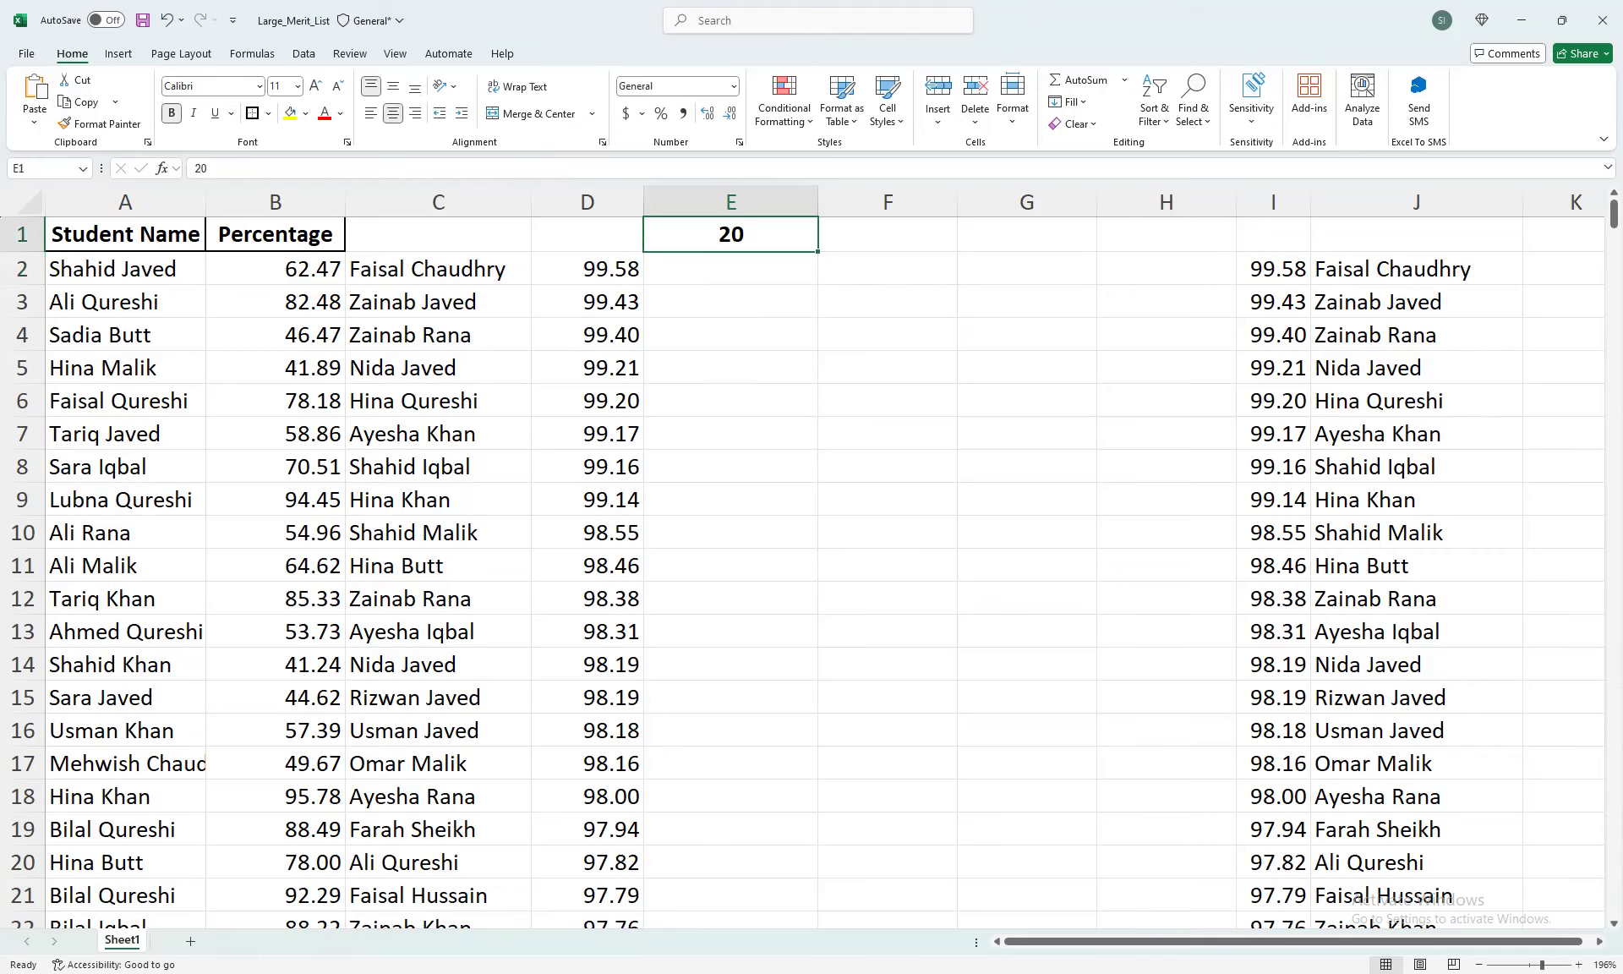
text(5)
key(Return)
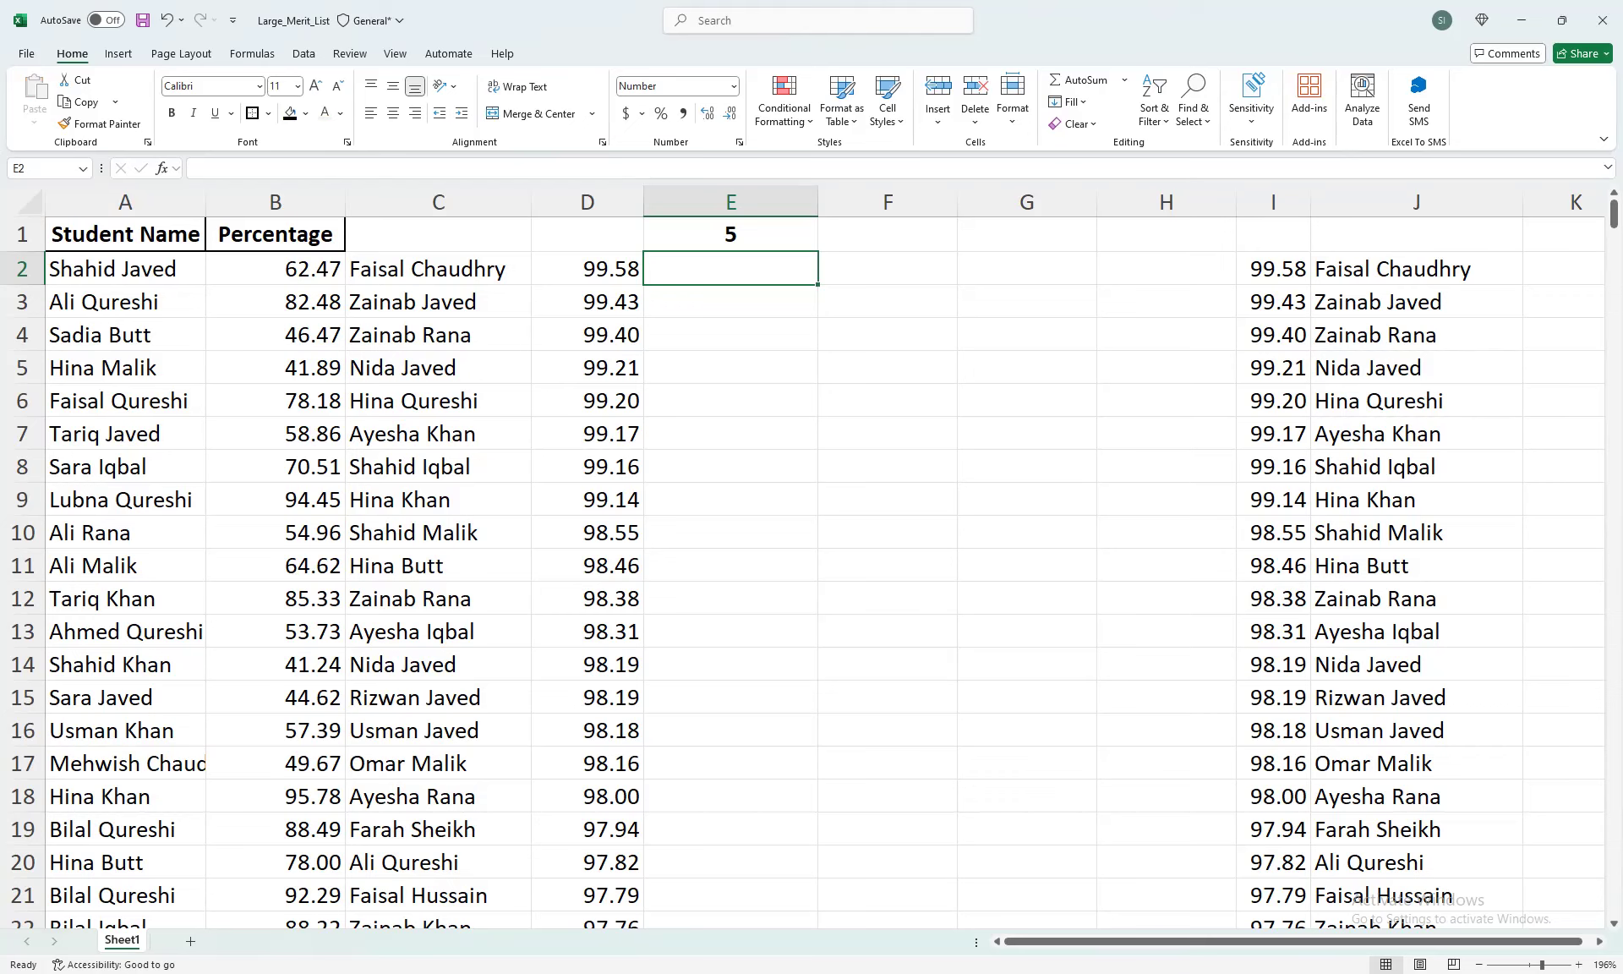
Create a copy of Sheet1 within the same workbook, placed before the original sheet.
right_click(127, 940)
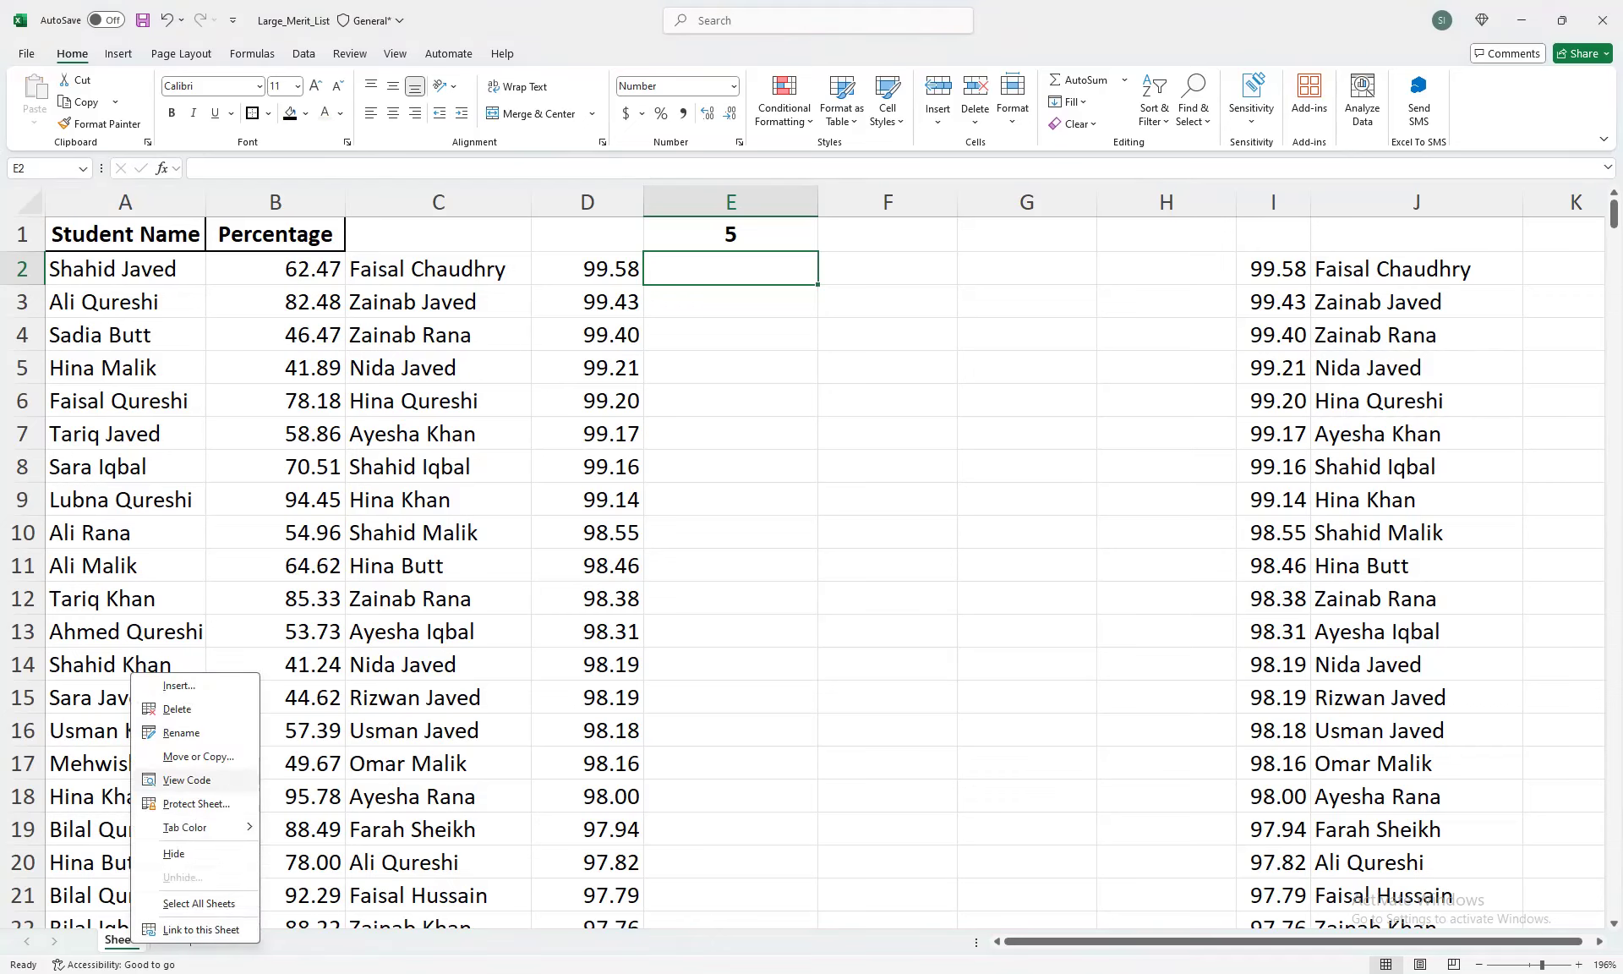
click(198, 756)
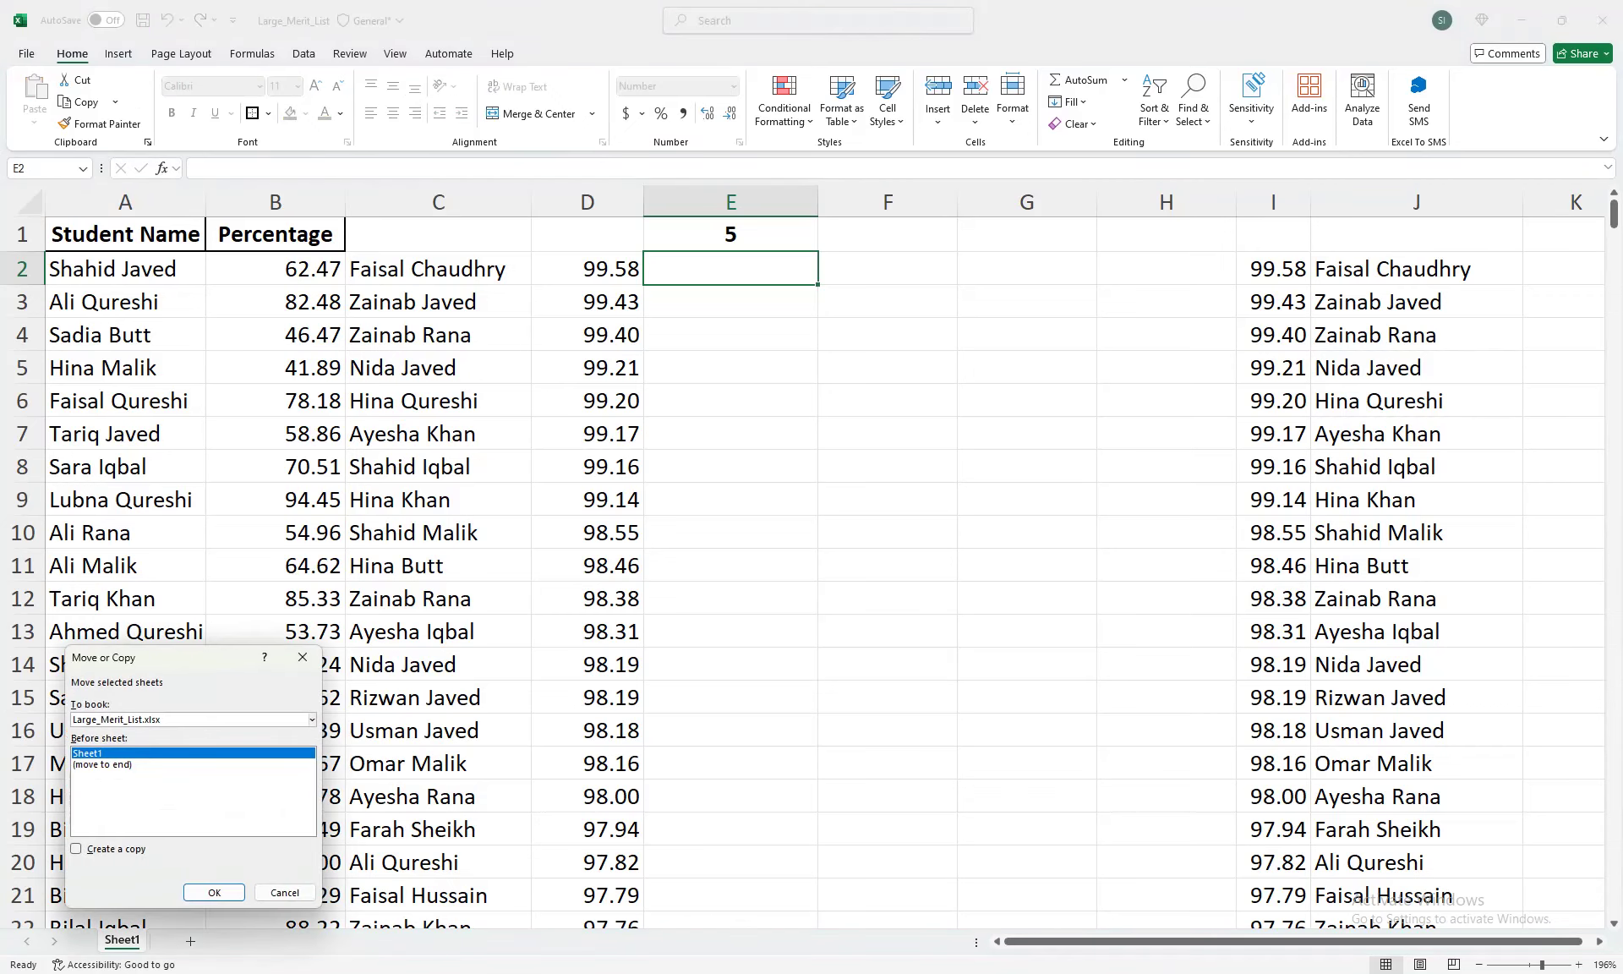
click(77, 849)
key(Return)
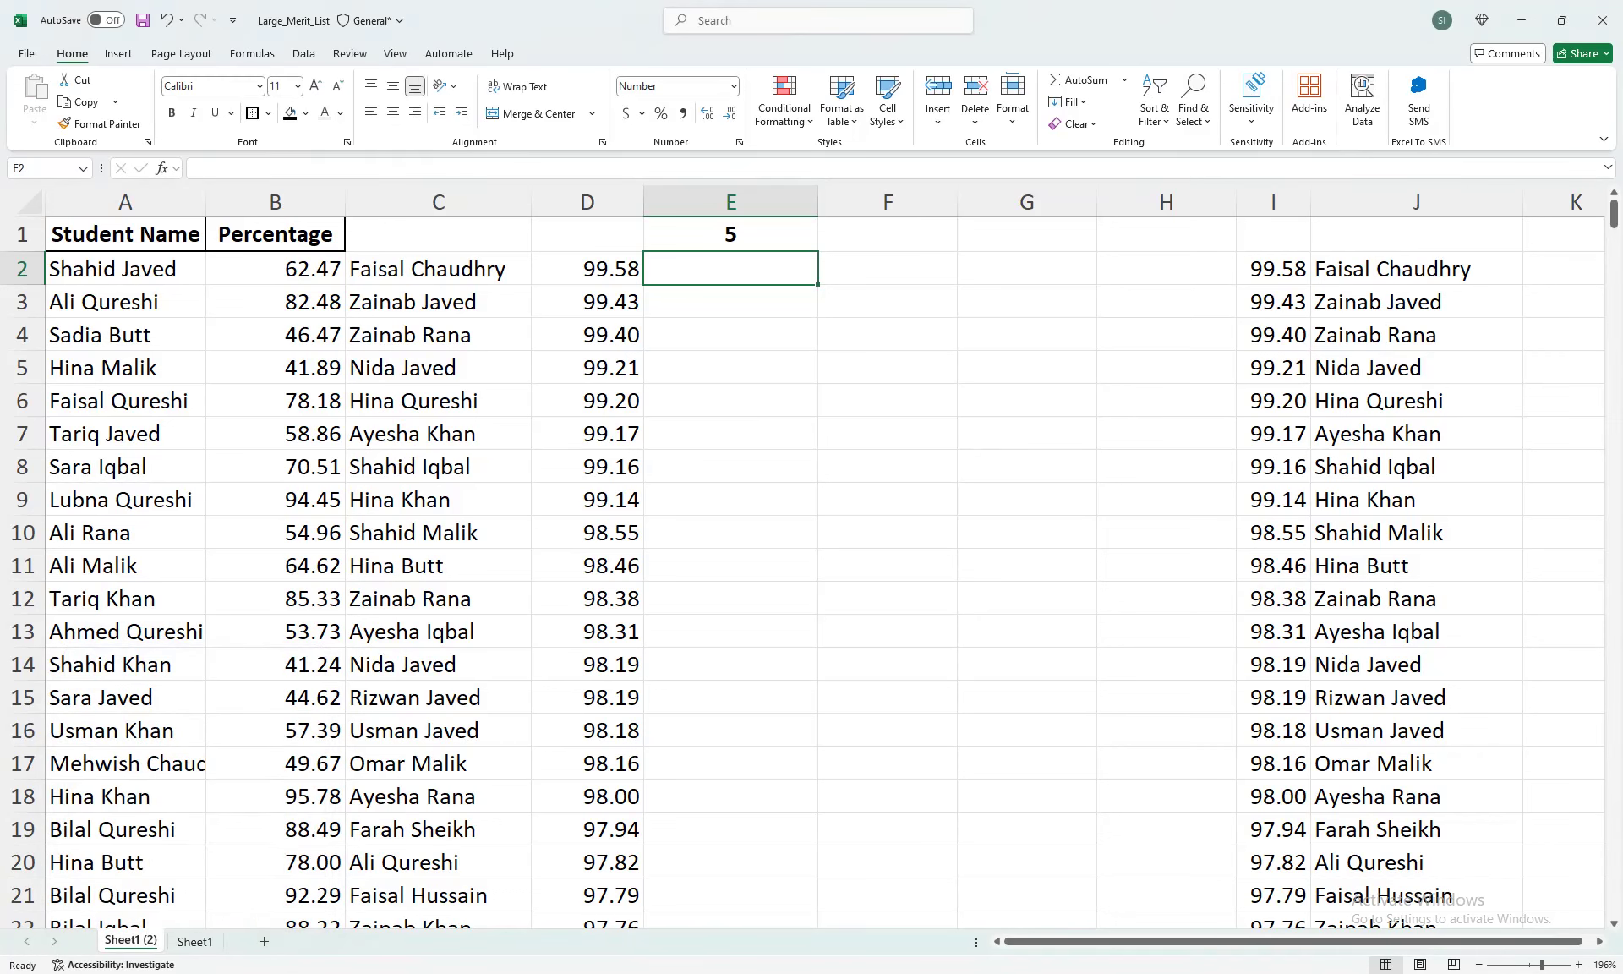
Delete columns C through J from the copied sheet, keeping only the student names and percentages.
drag(437, 202, 1515, 203)
right_click(1366, 200)
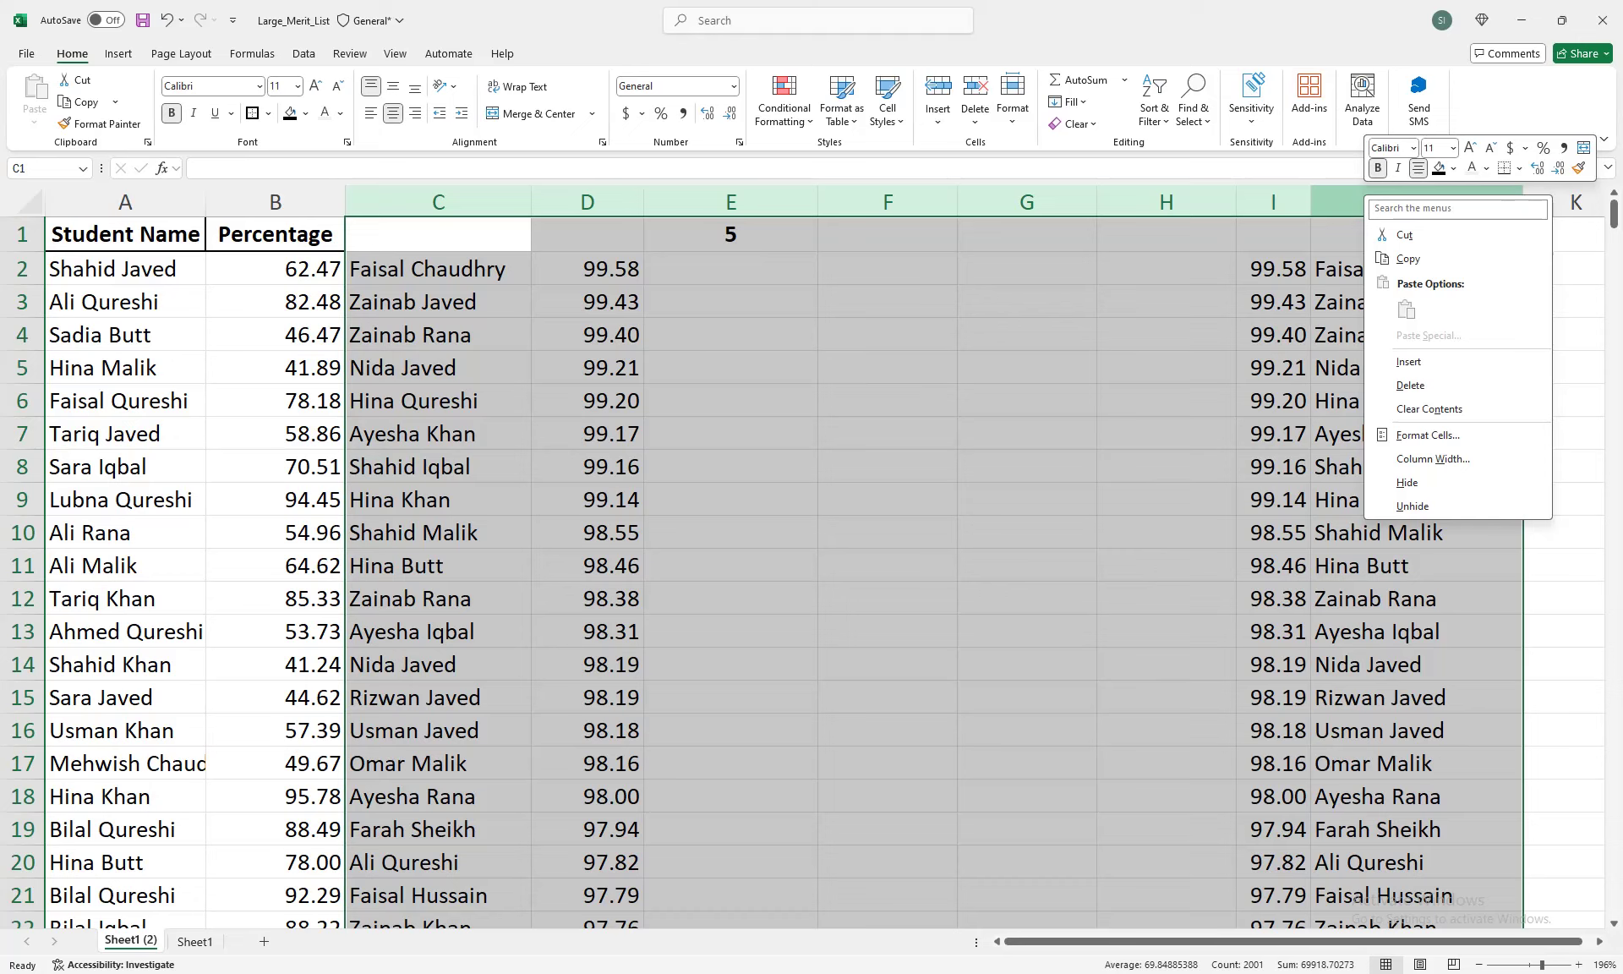
click(1410, 386)
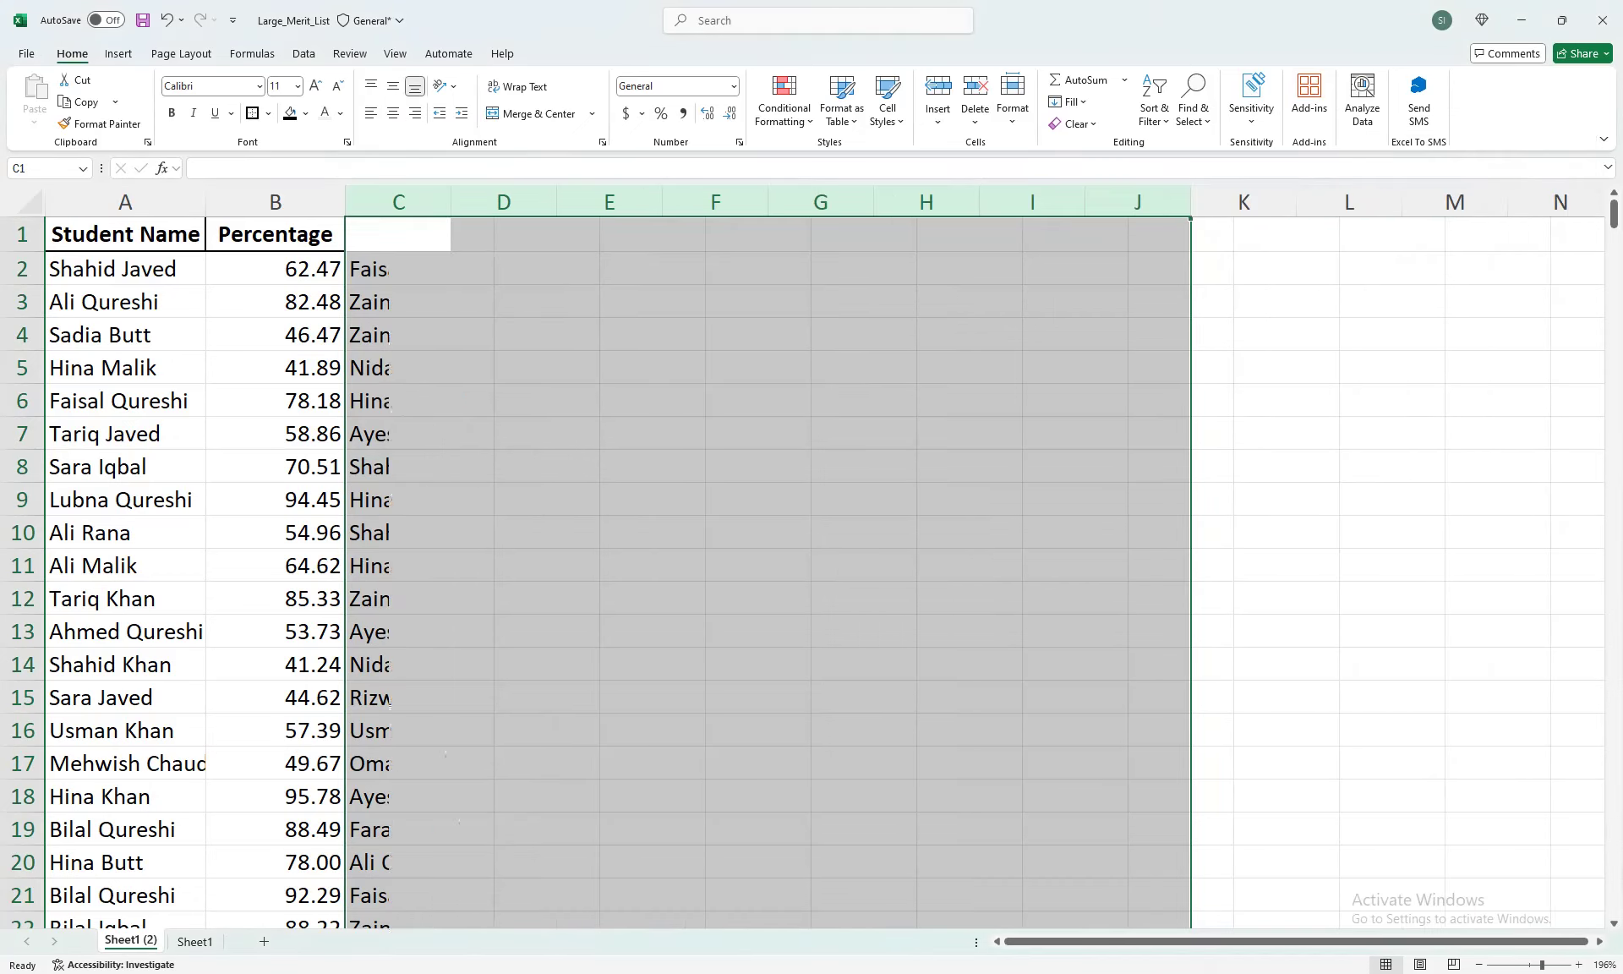
Fill cell E1 of the copied sheet with black and enter 10 in it.
click(609, 234)
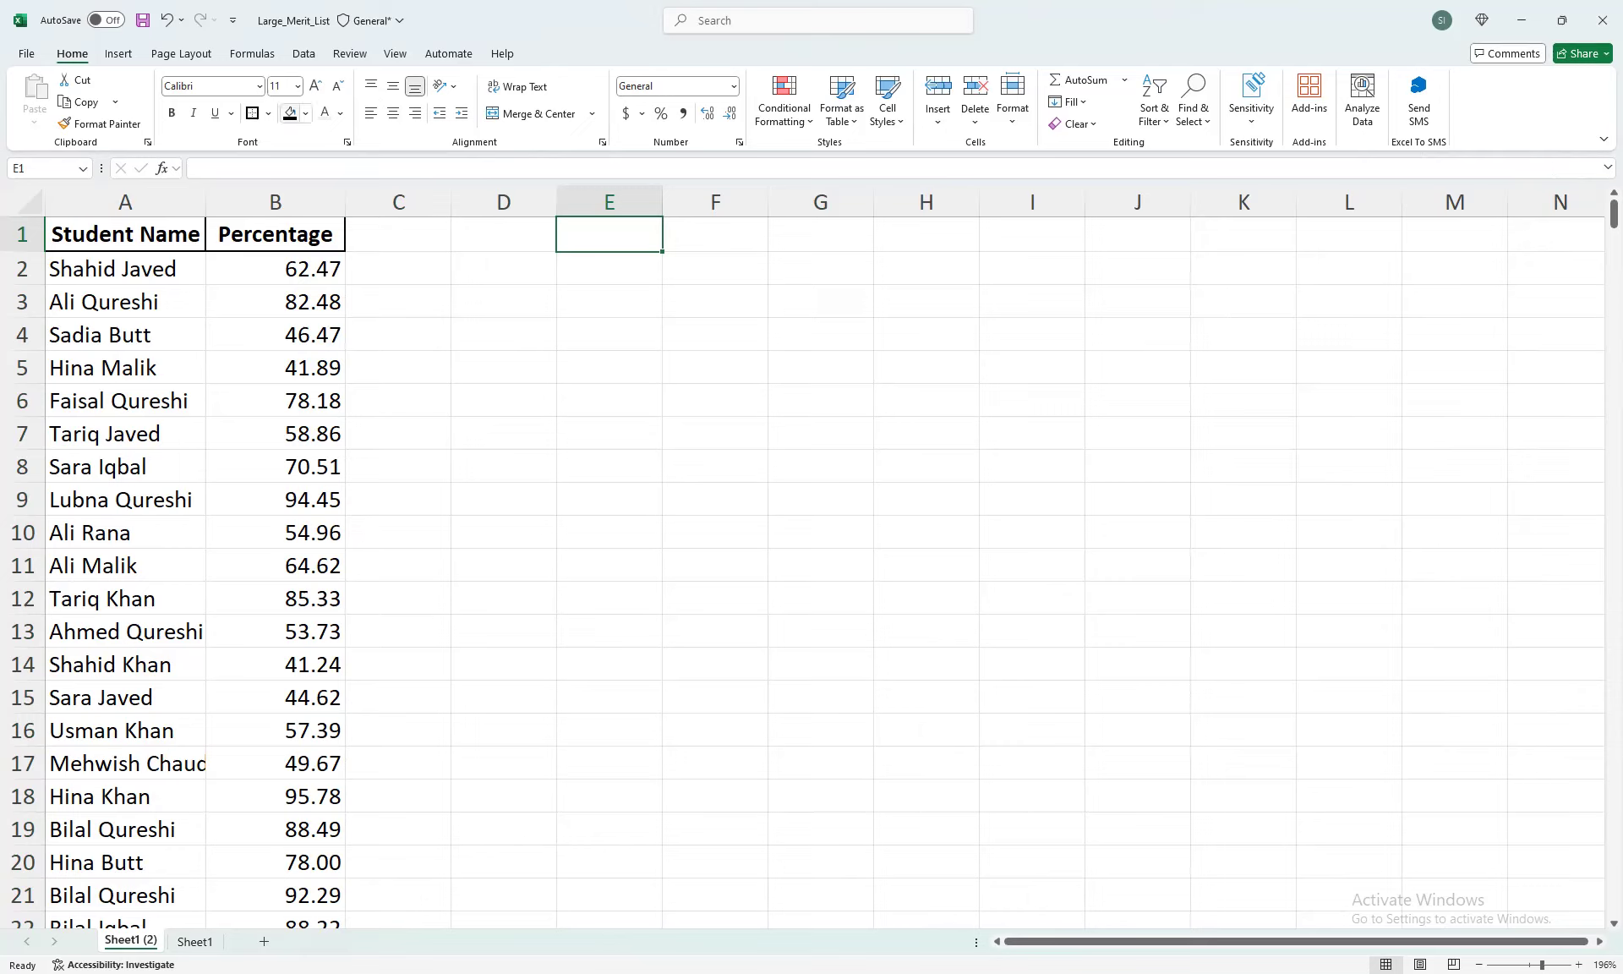
click(290, 113)
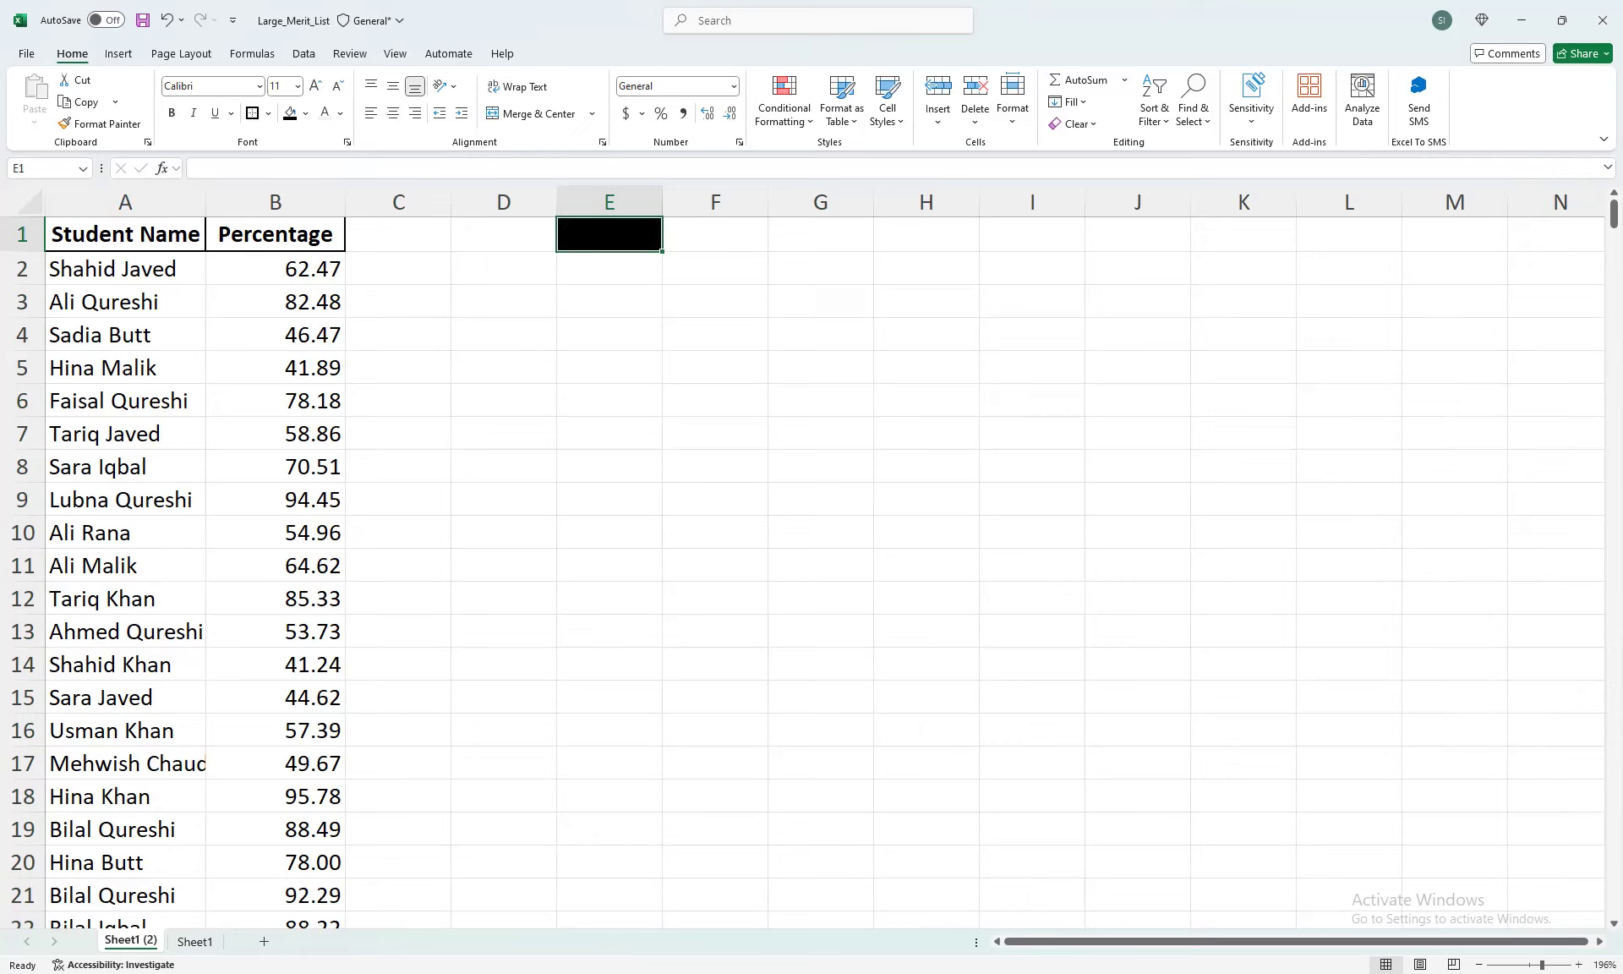
text(10)
key(Return)
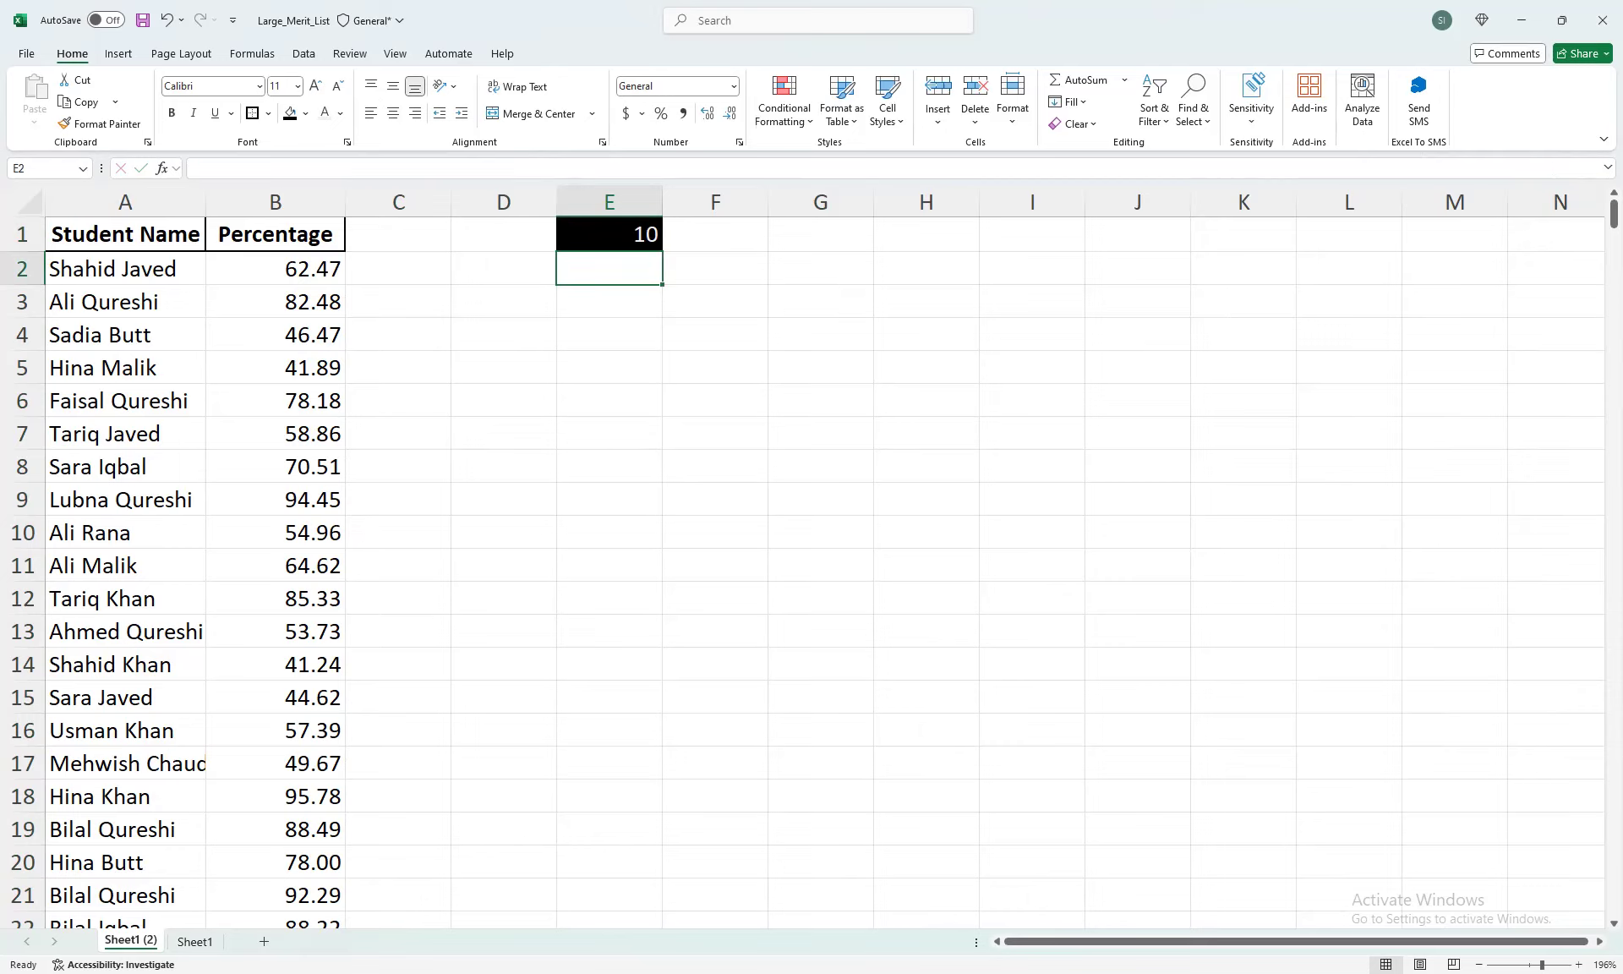
Centre the number in E1 horizontally and vertically, and increase its font size to 12.
key(Up)
click(393, 112)
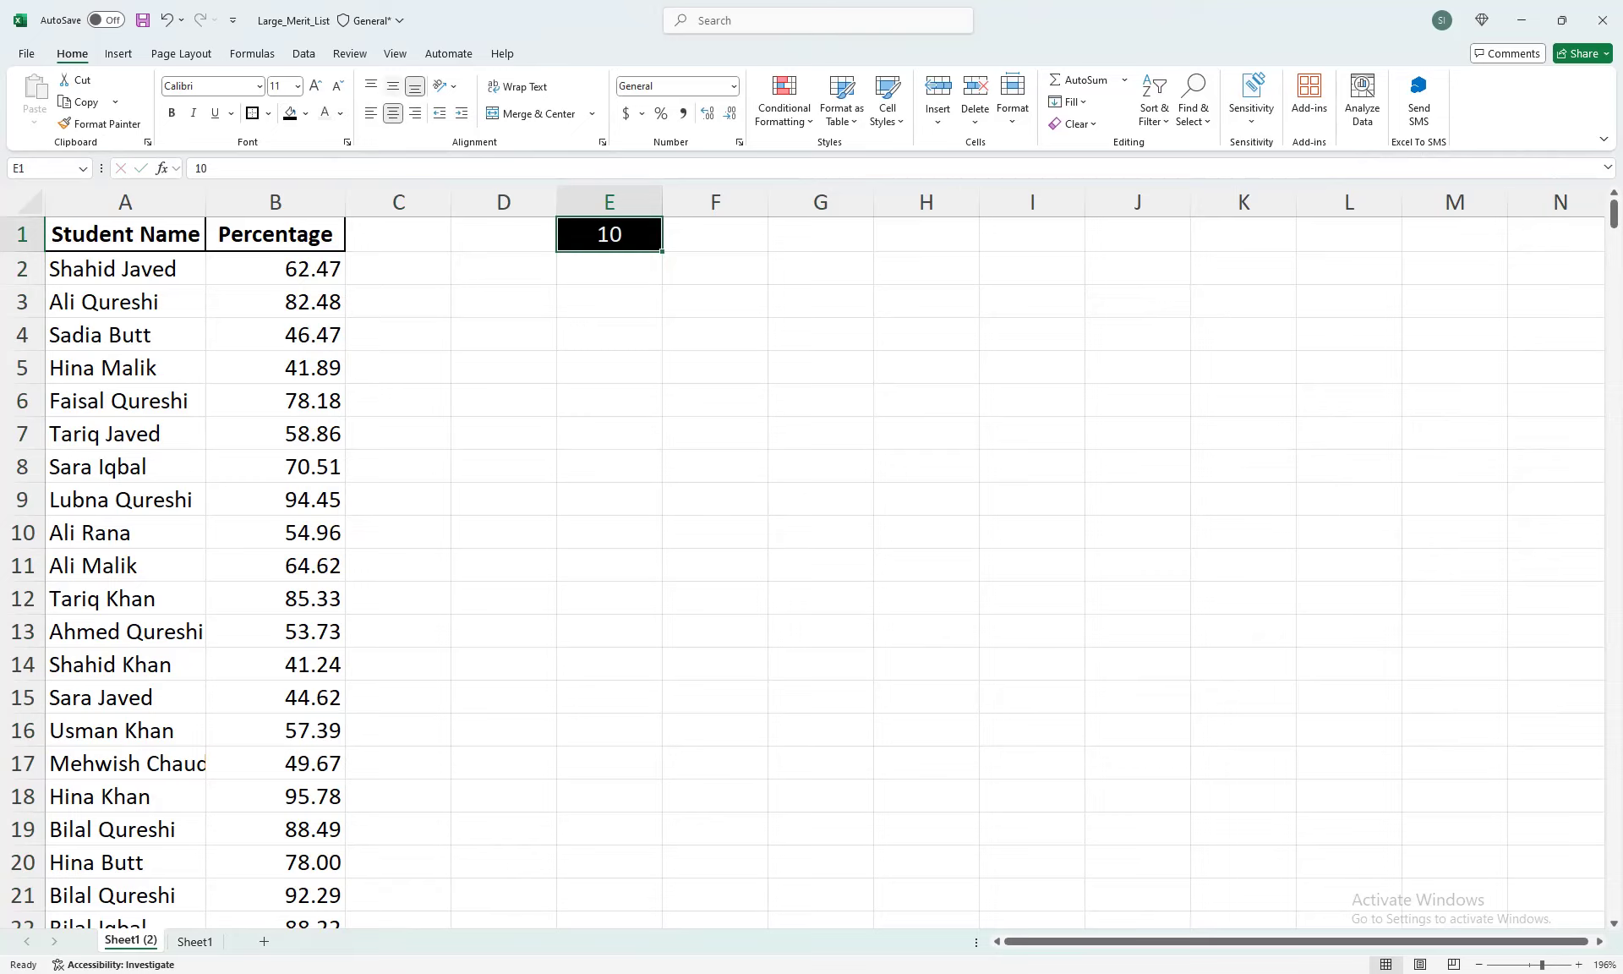
click(393, 86)
click(315, 85)
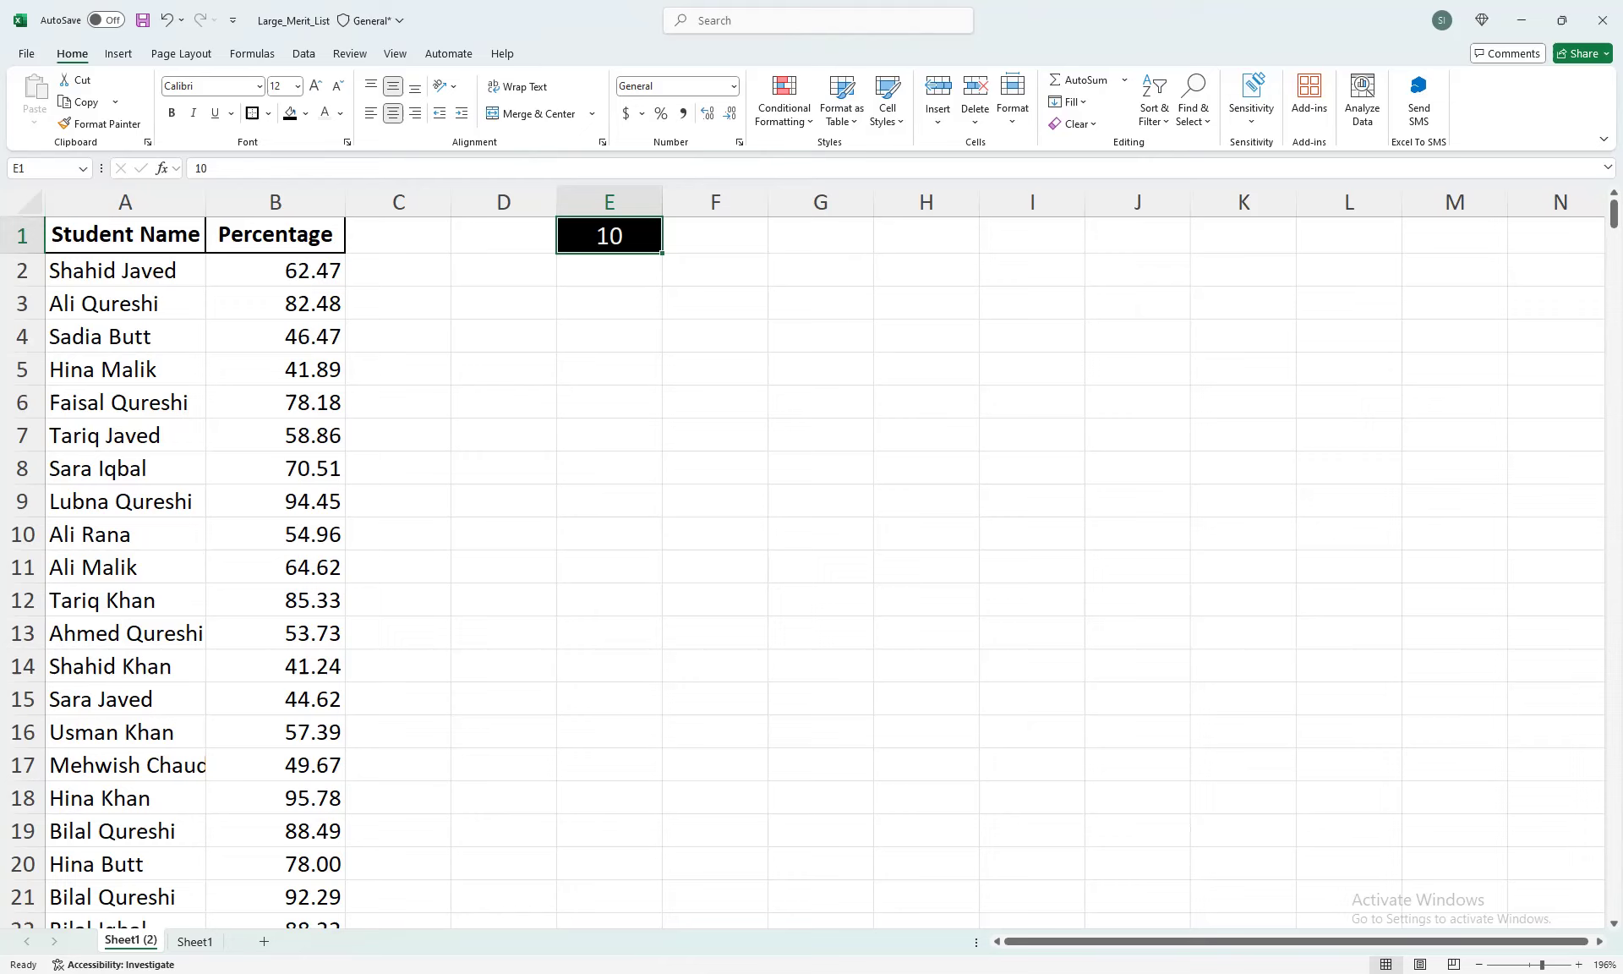
Start a FILTER formula in cell D2 with the student data A2:B501 as its array.
click(503, 270)
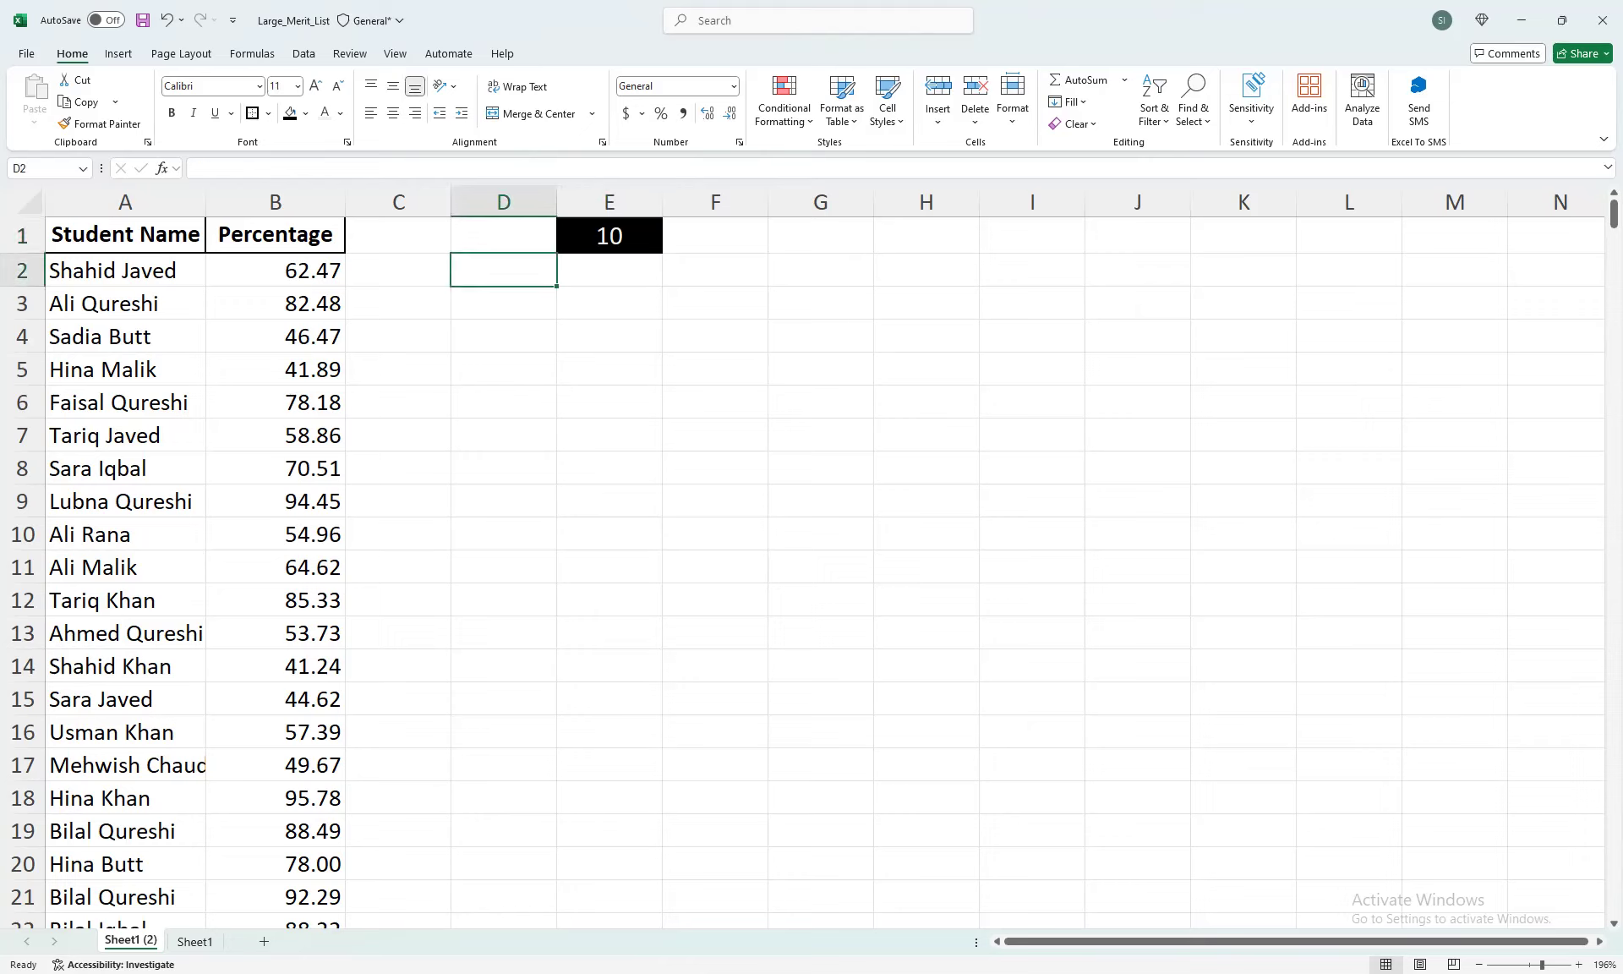
text(=filter)
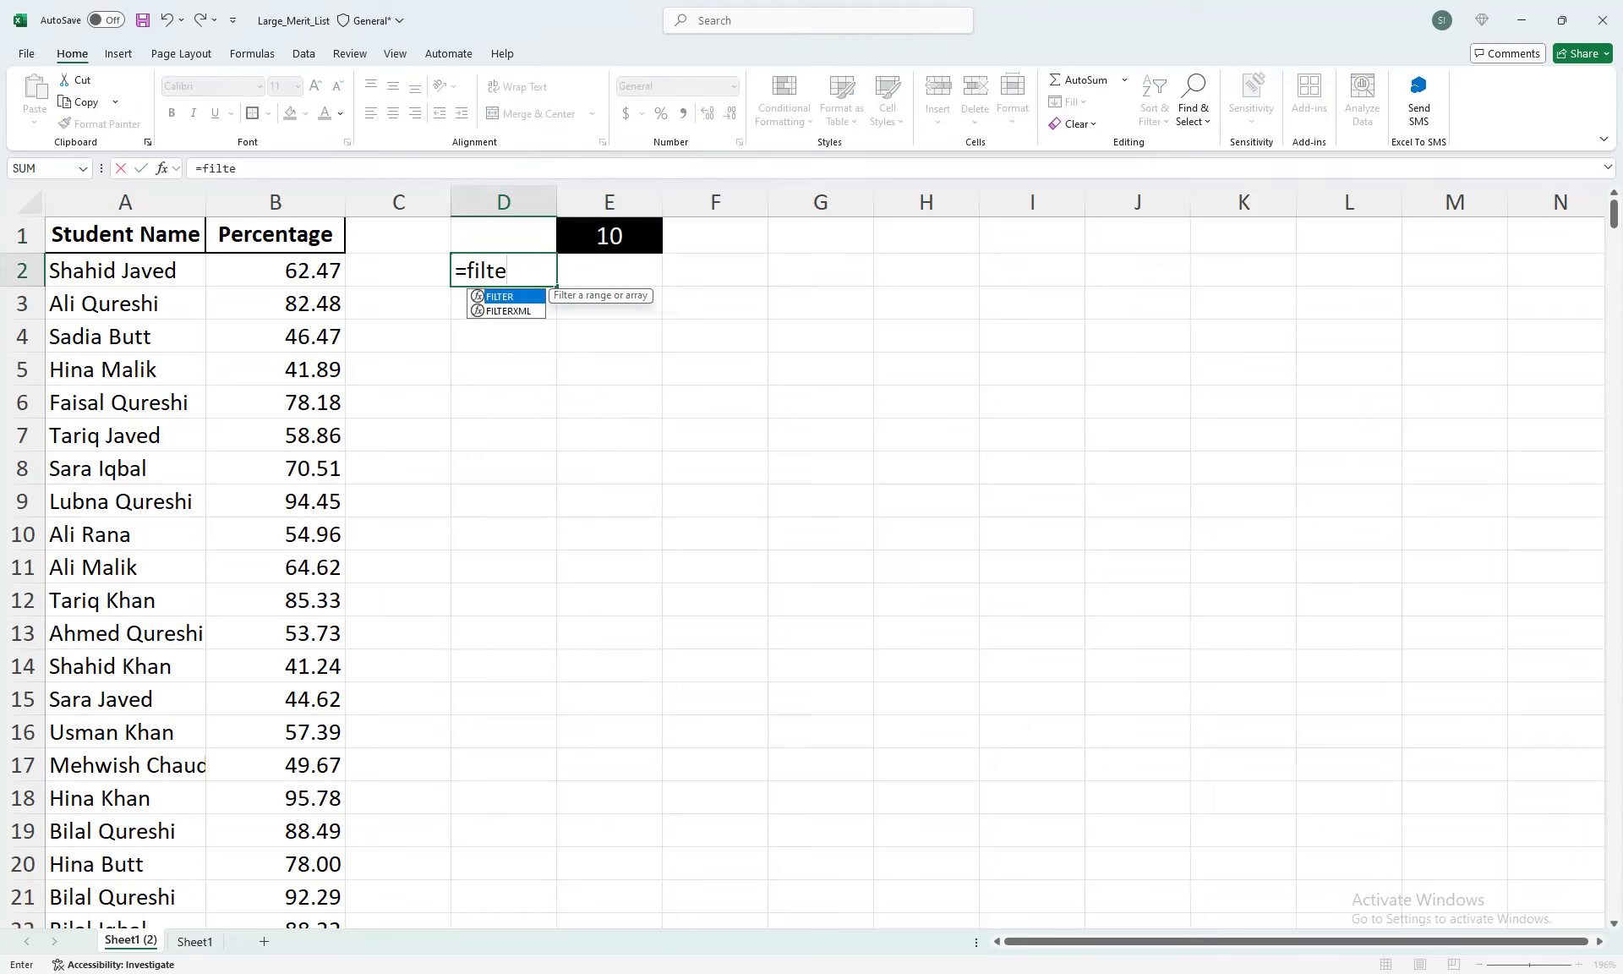
key(Tab)
drag(127, 270, 310, 257)
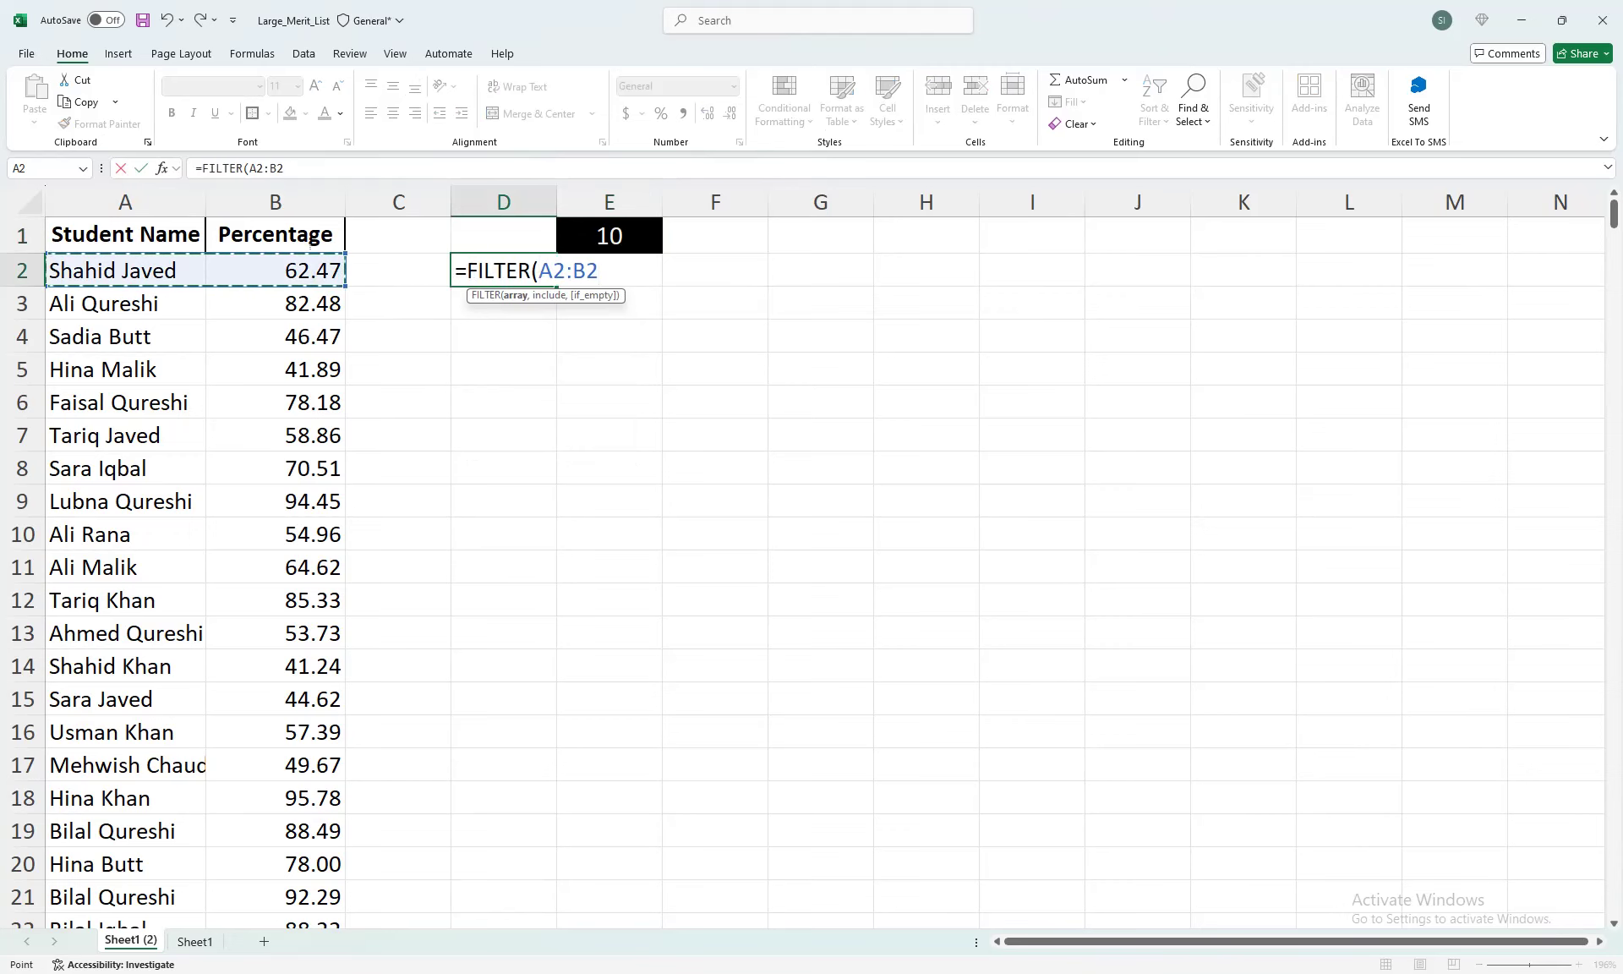
key(ctrl+shift+Down)
text(,)
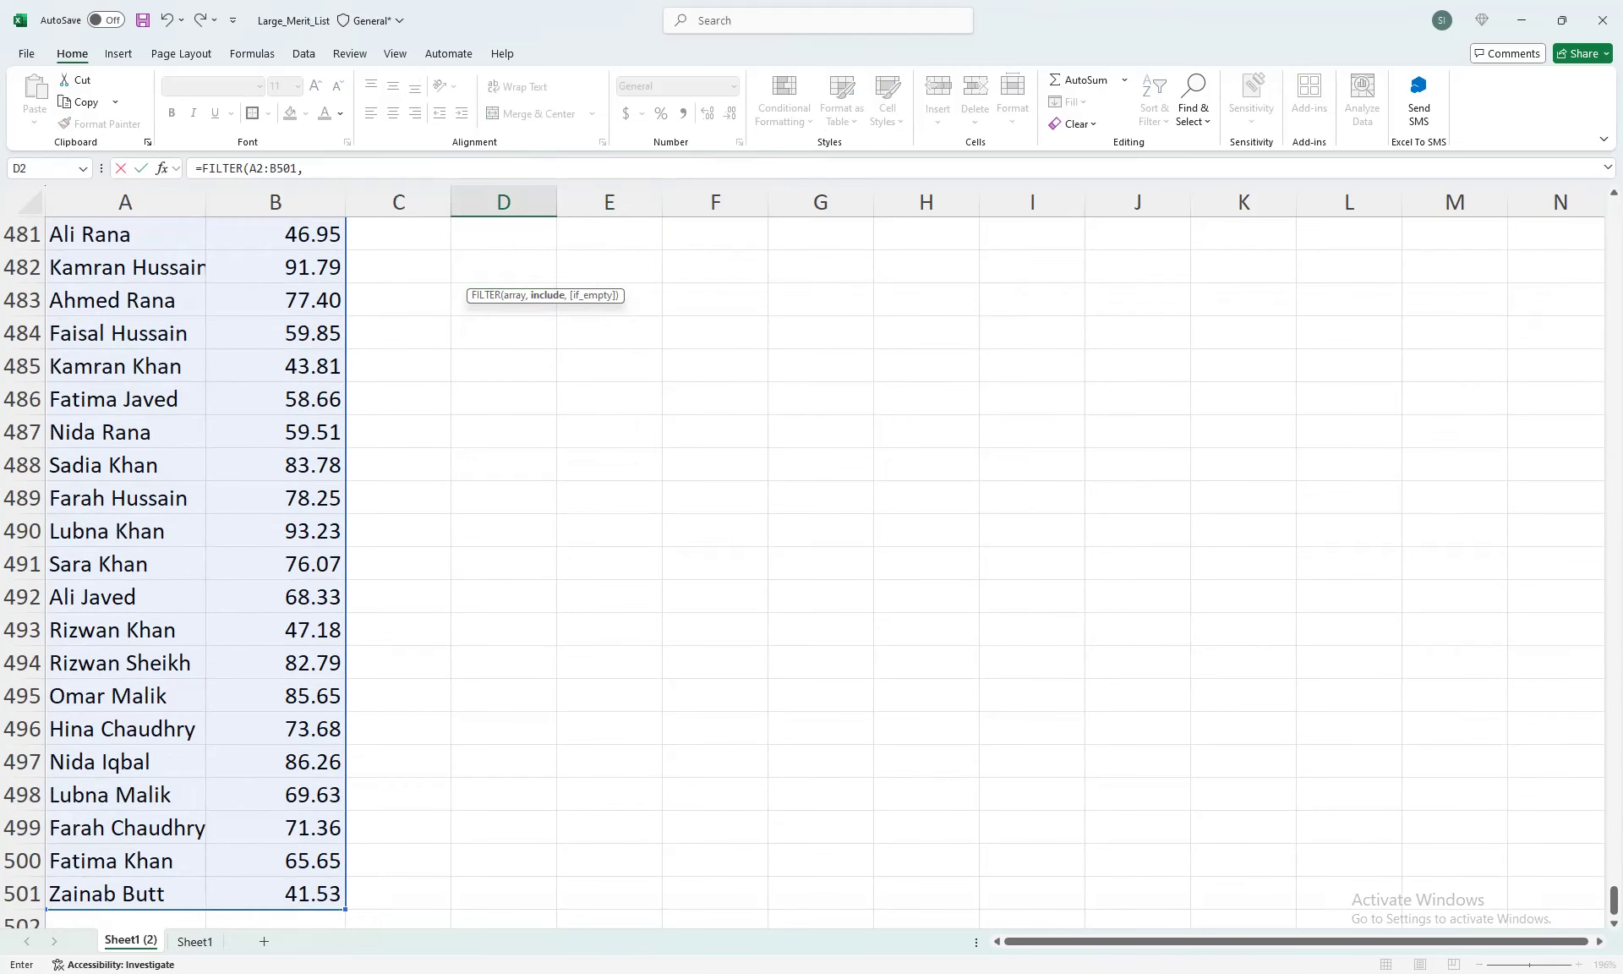
Begin the FILTER formula's include argument with the percentage range B2:B501.
click(275, 300)
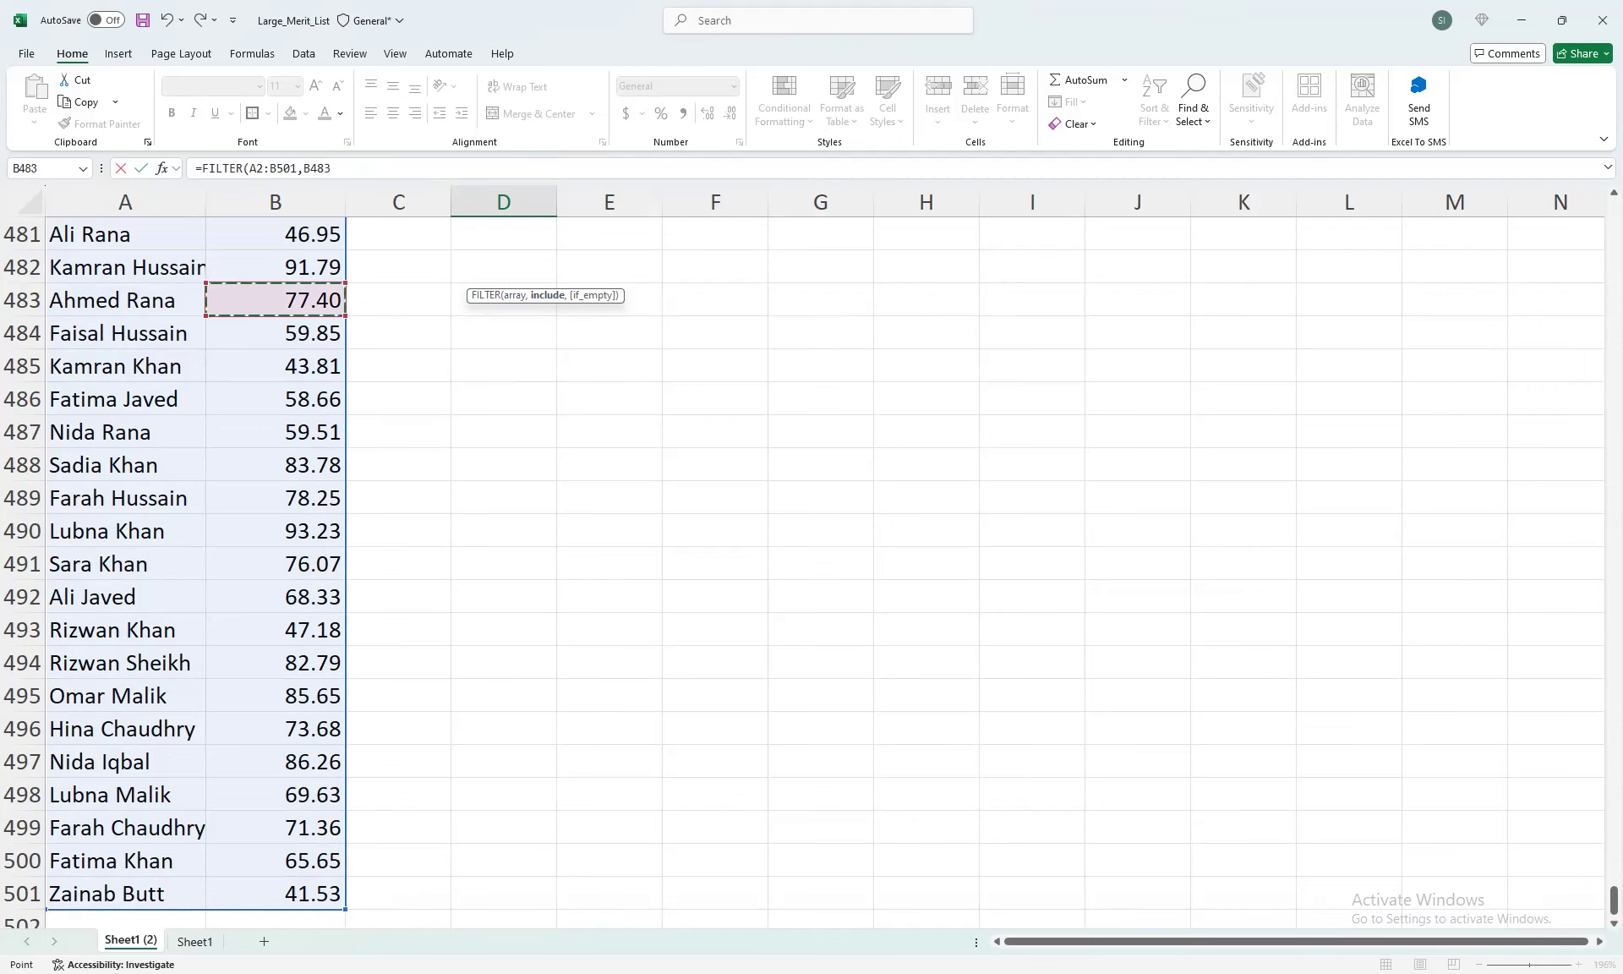
key(ctrl+Up)
key(Down)
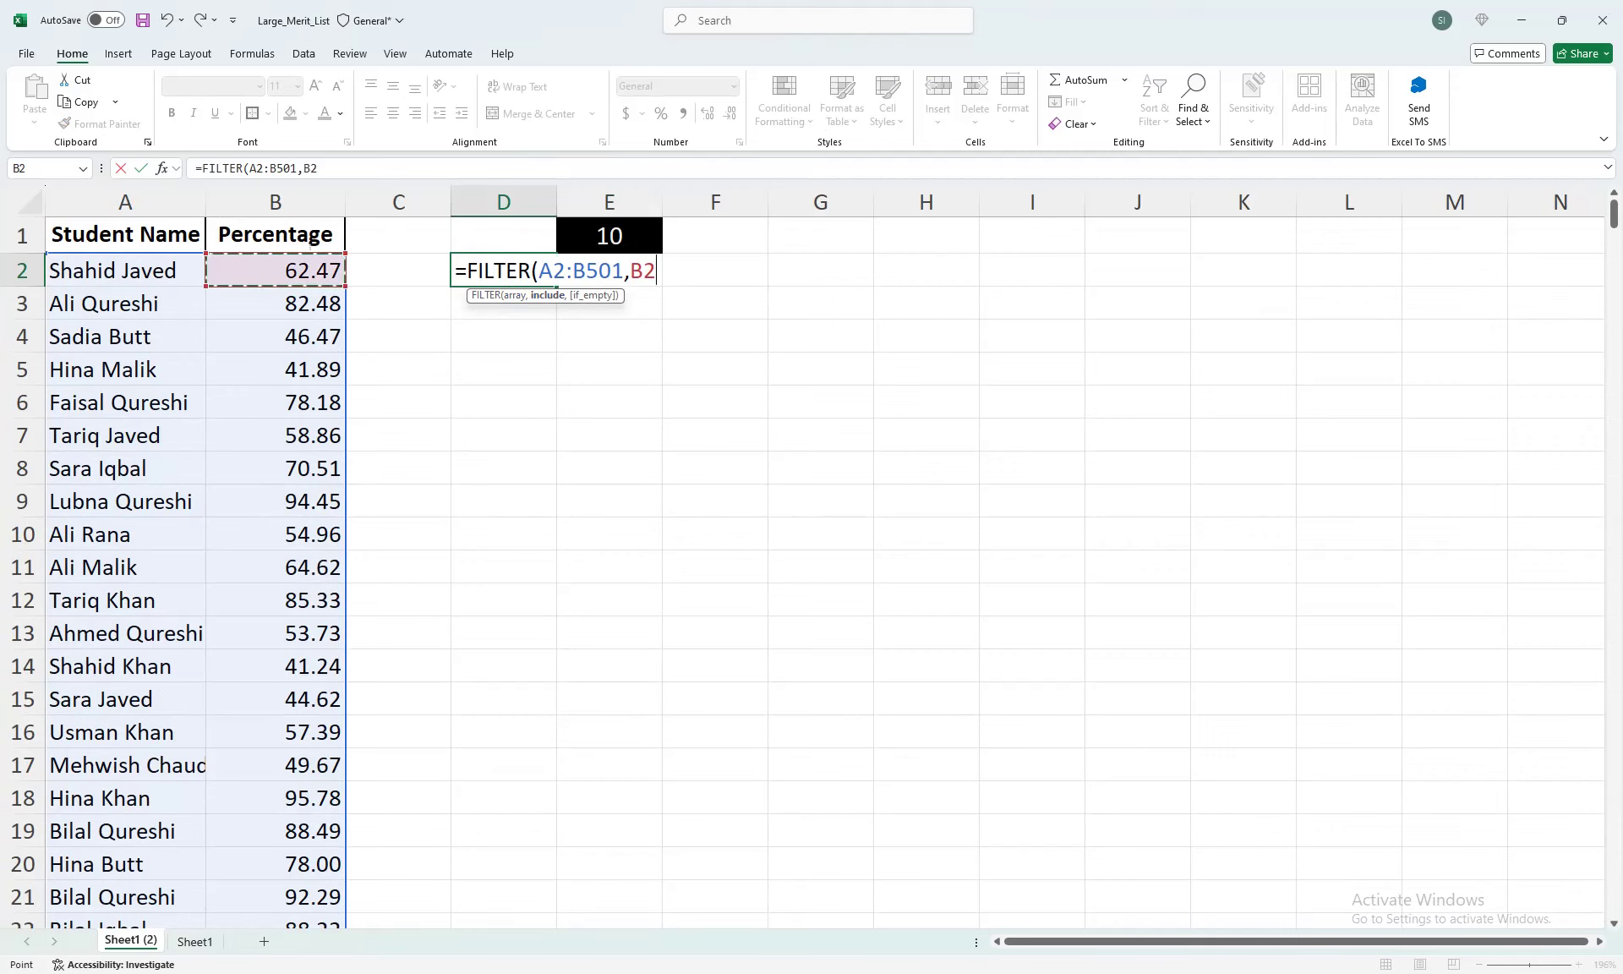
key(ctrl+shift+Down)
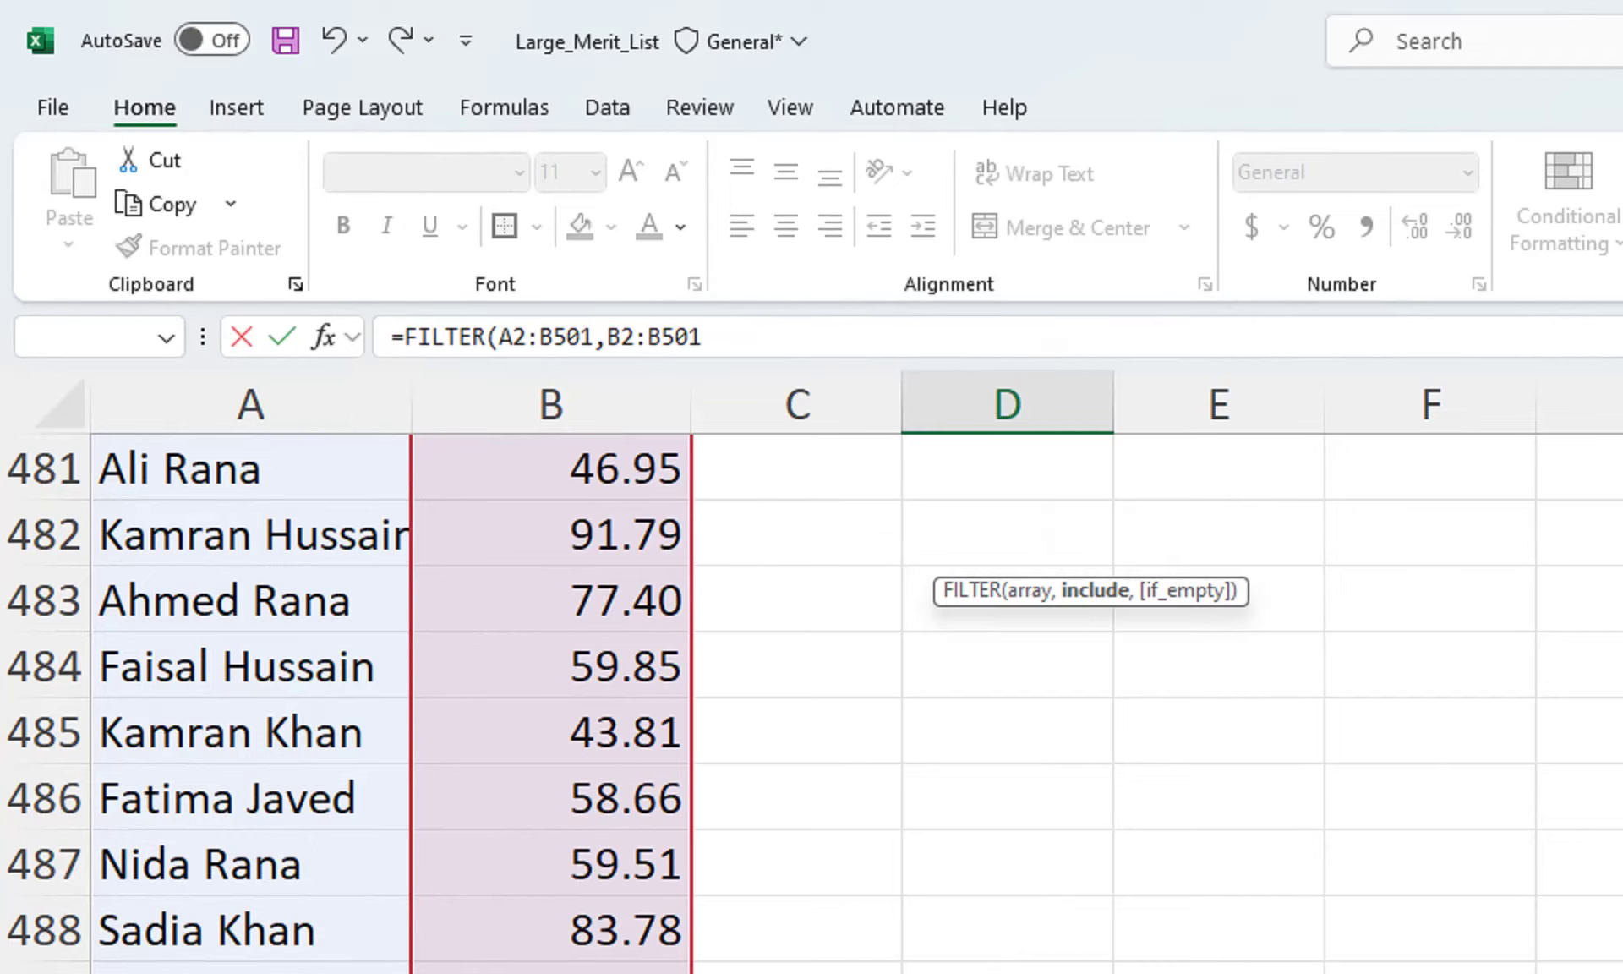
Extend the include condition with >= and a LARGE function that uses B2:B501 as its array.
text(>=la)
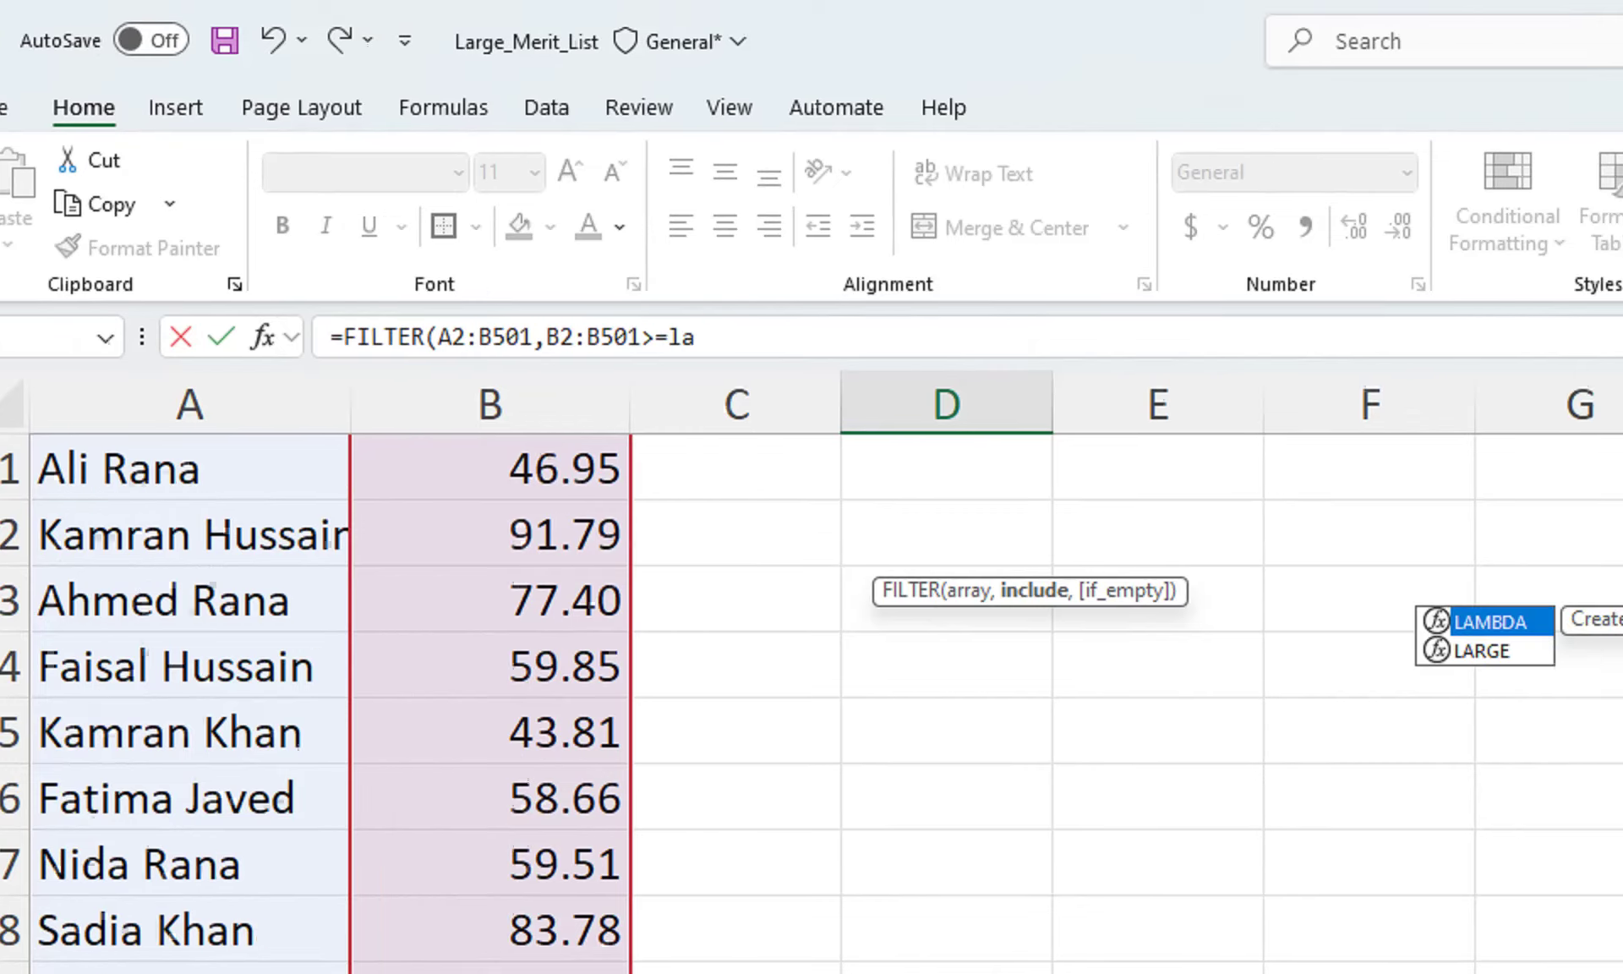
key(Down)
key(Tab)
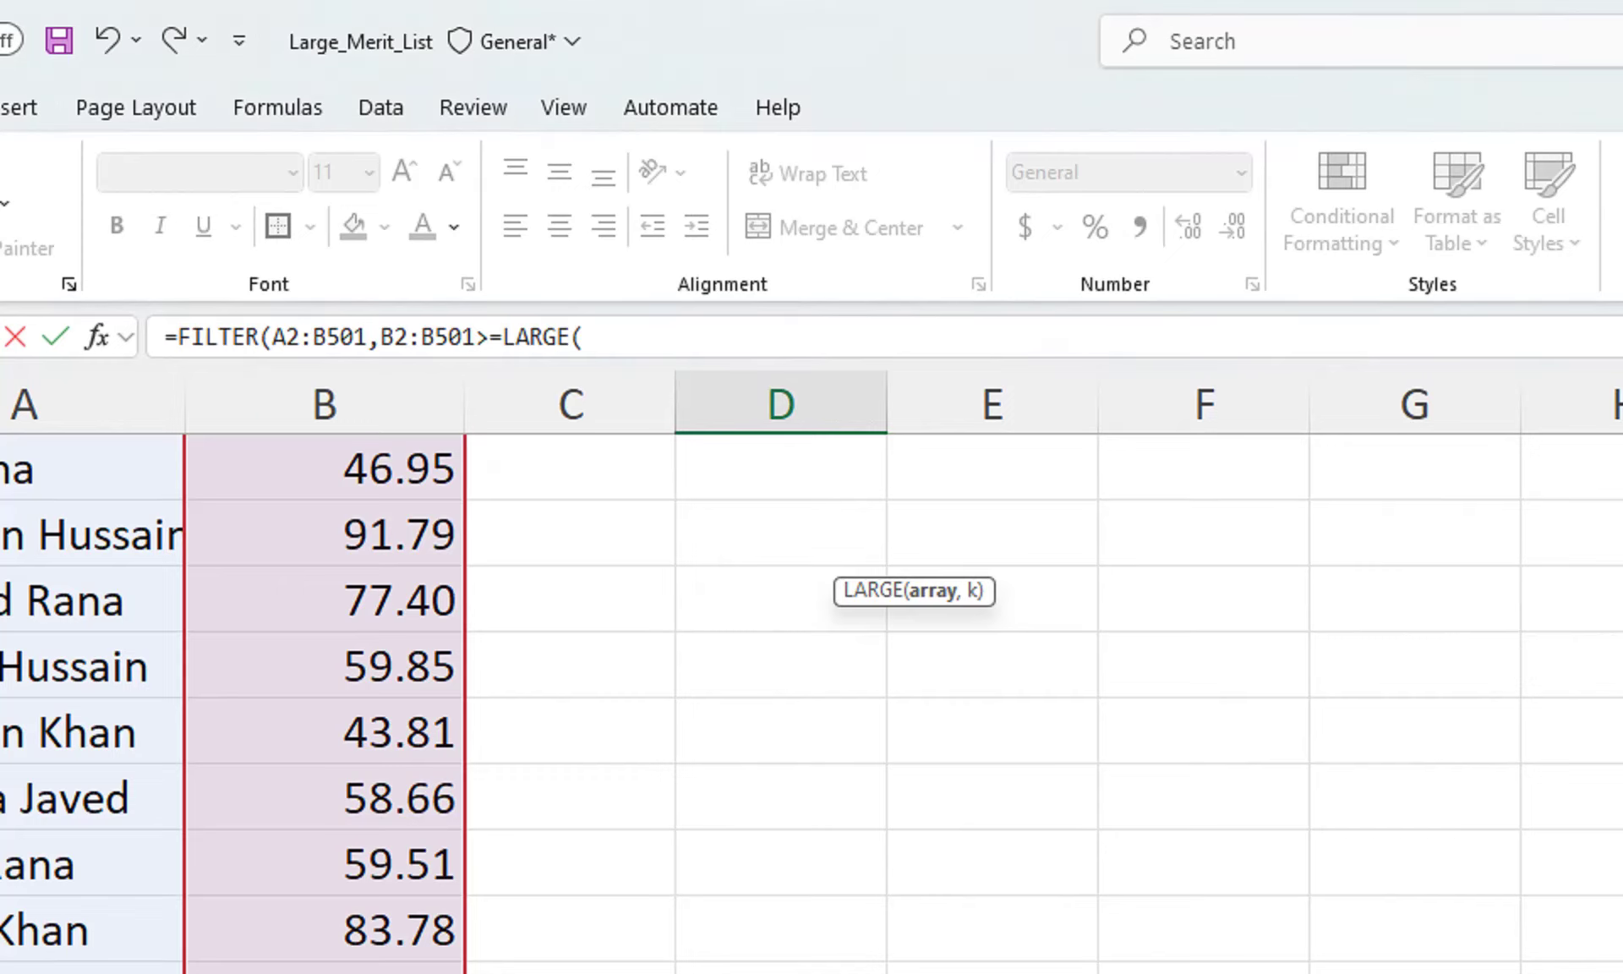
click(325, 466)
key(ctrl+Up)
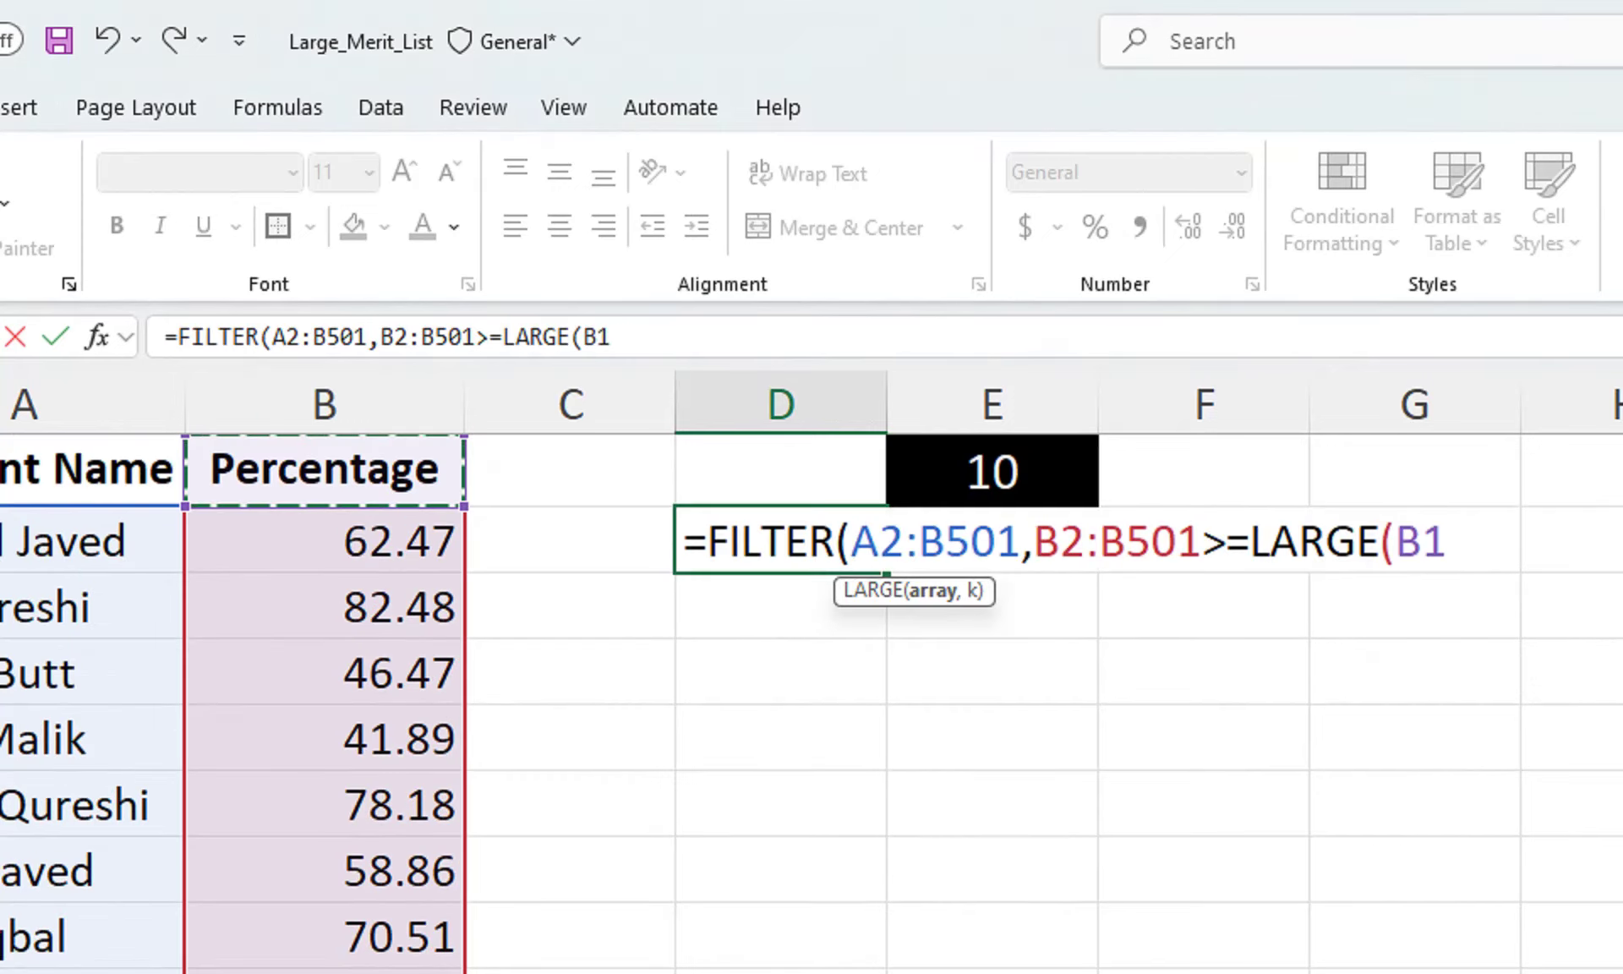
key(Down)
key(ctrl+shift+Down)
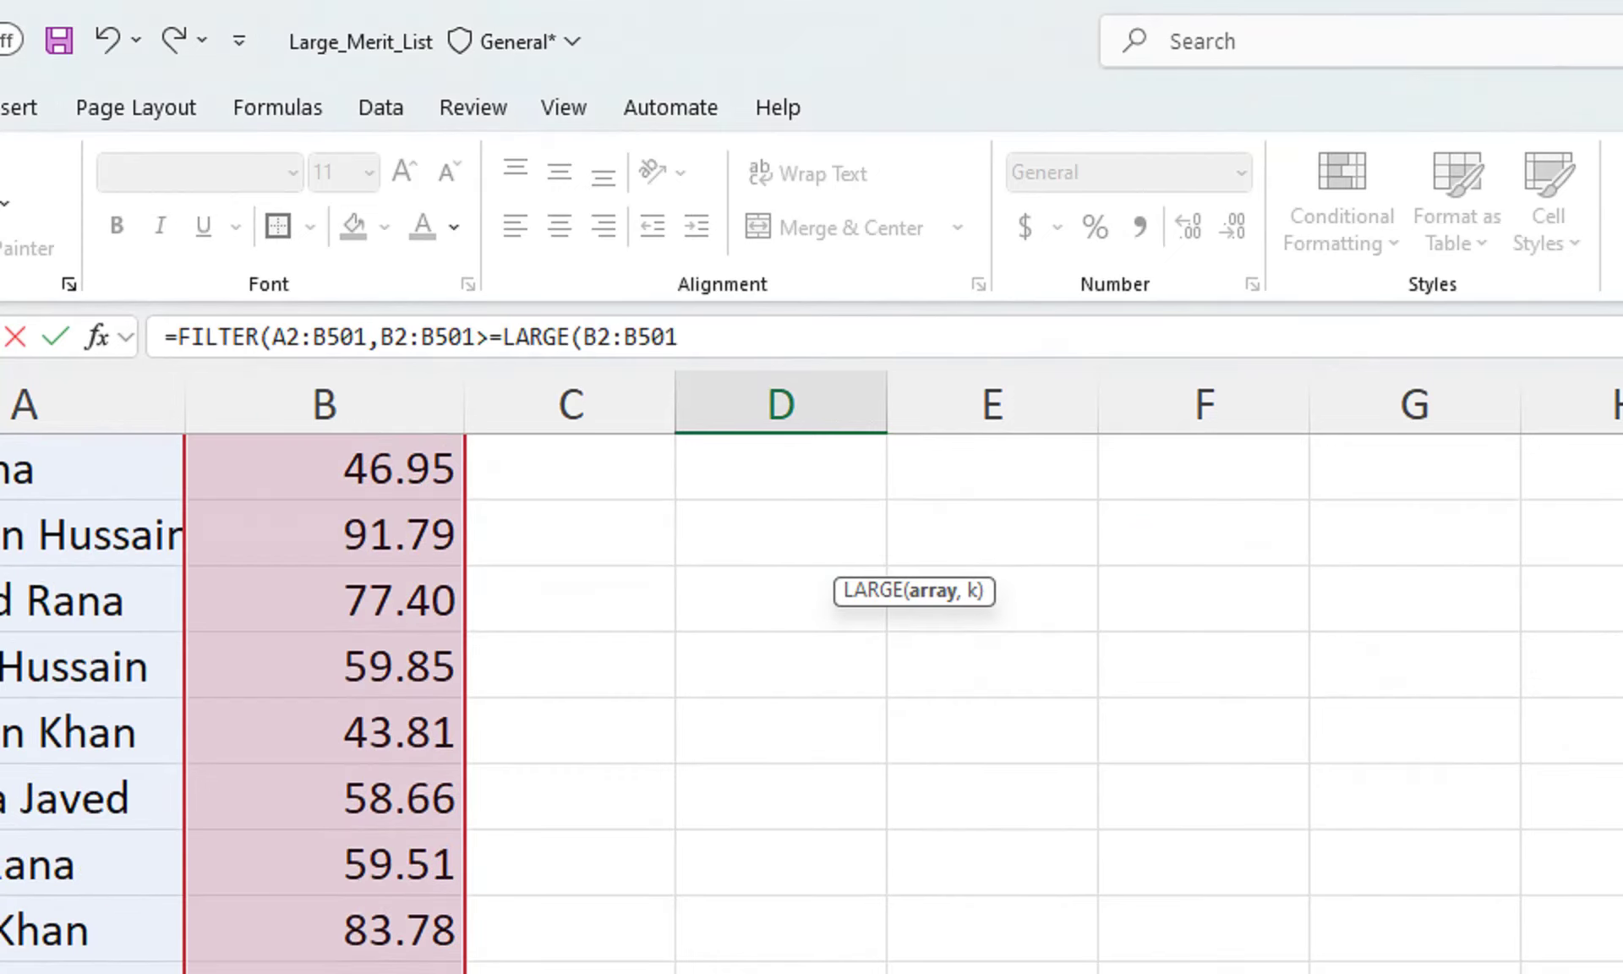
text(,)
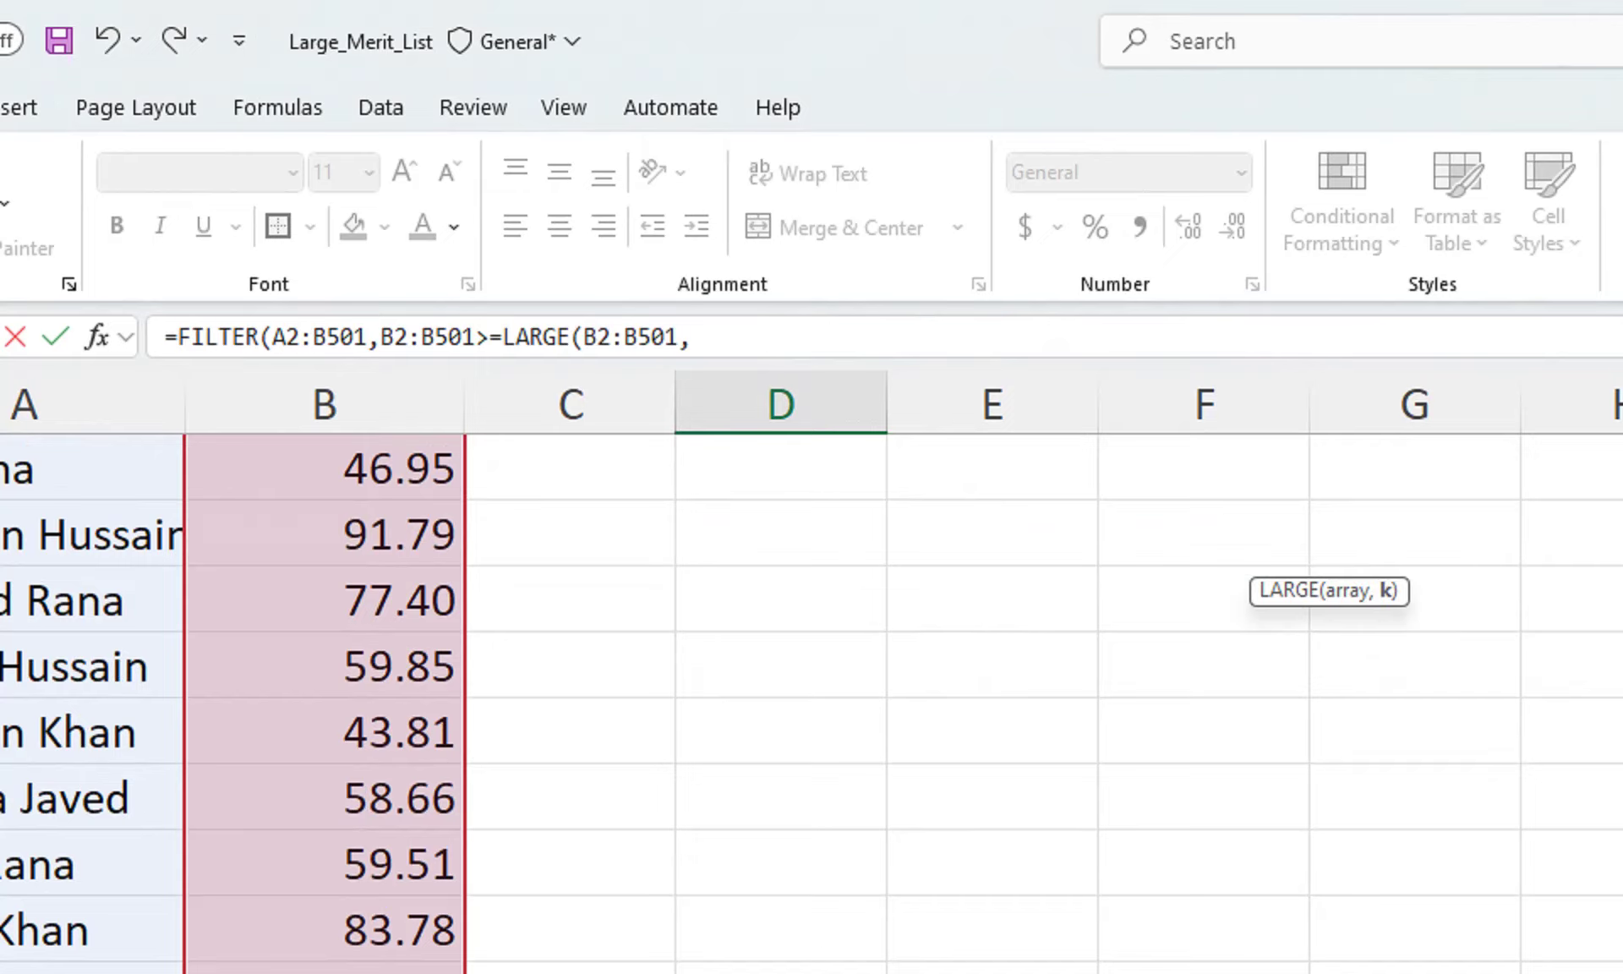
Use ROW(E1) as the k argument of LARGE, close both functions and enter the formula.
text(row)
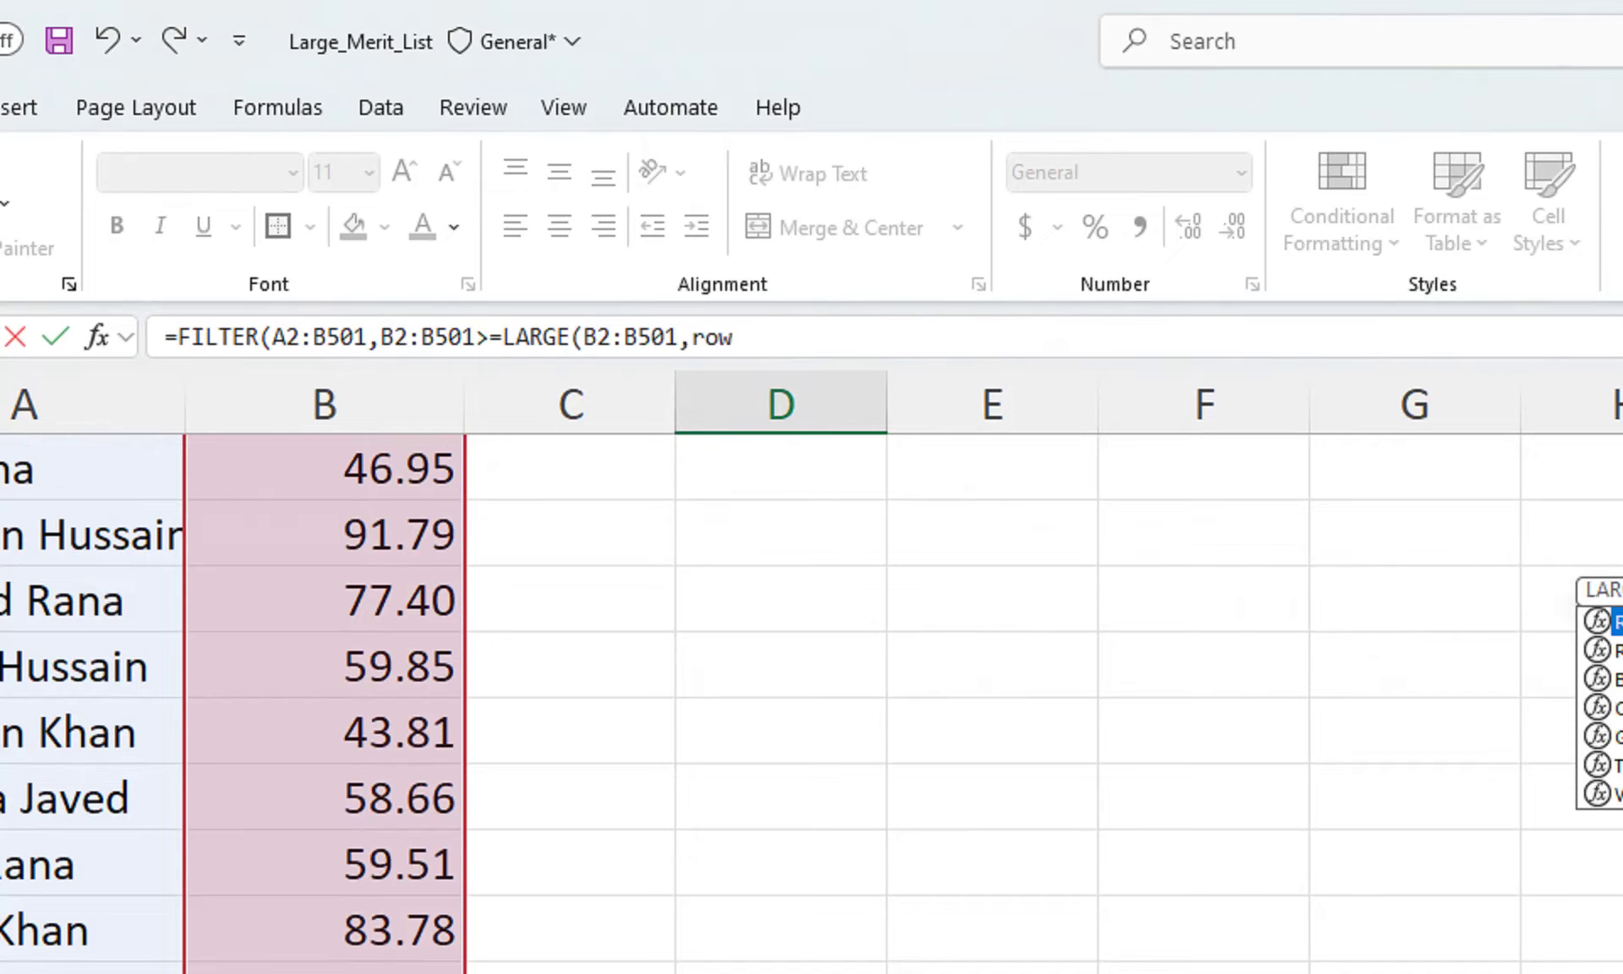
key(Tab)
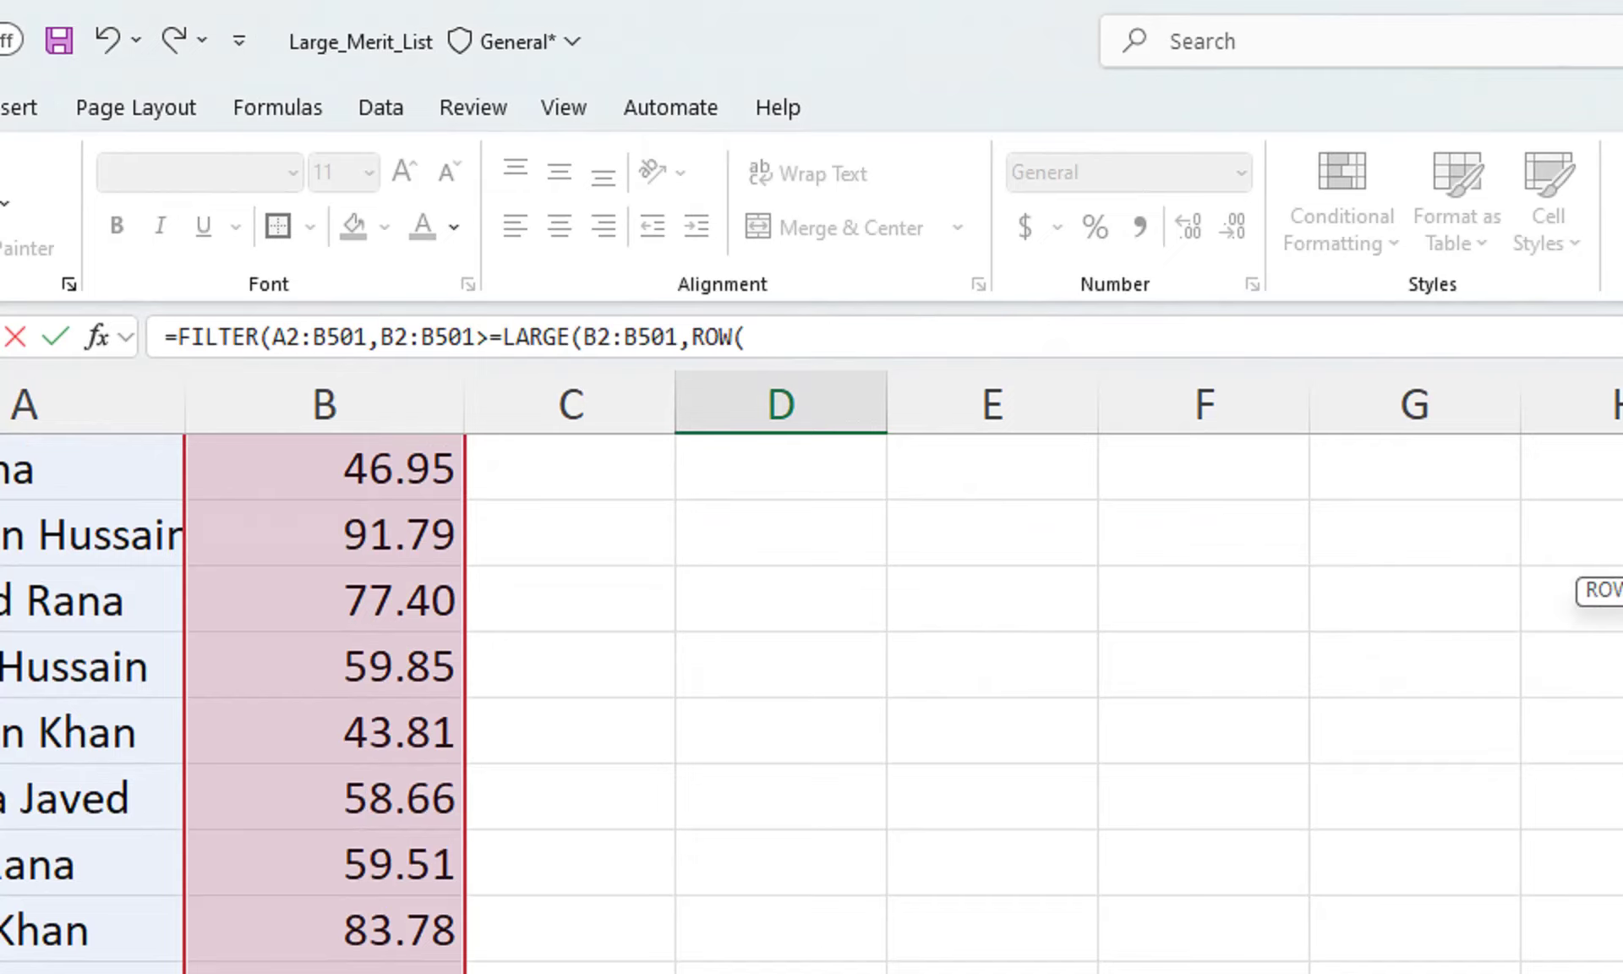
scroll(811, 676, up, 5)
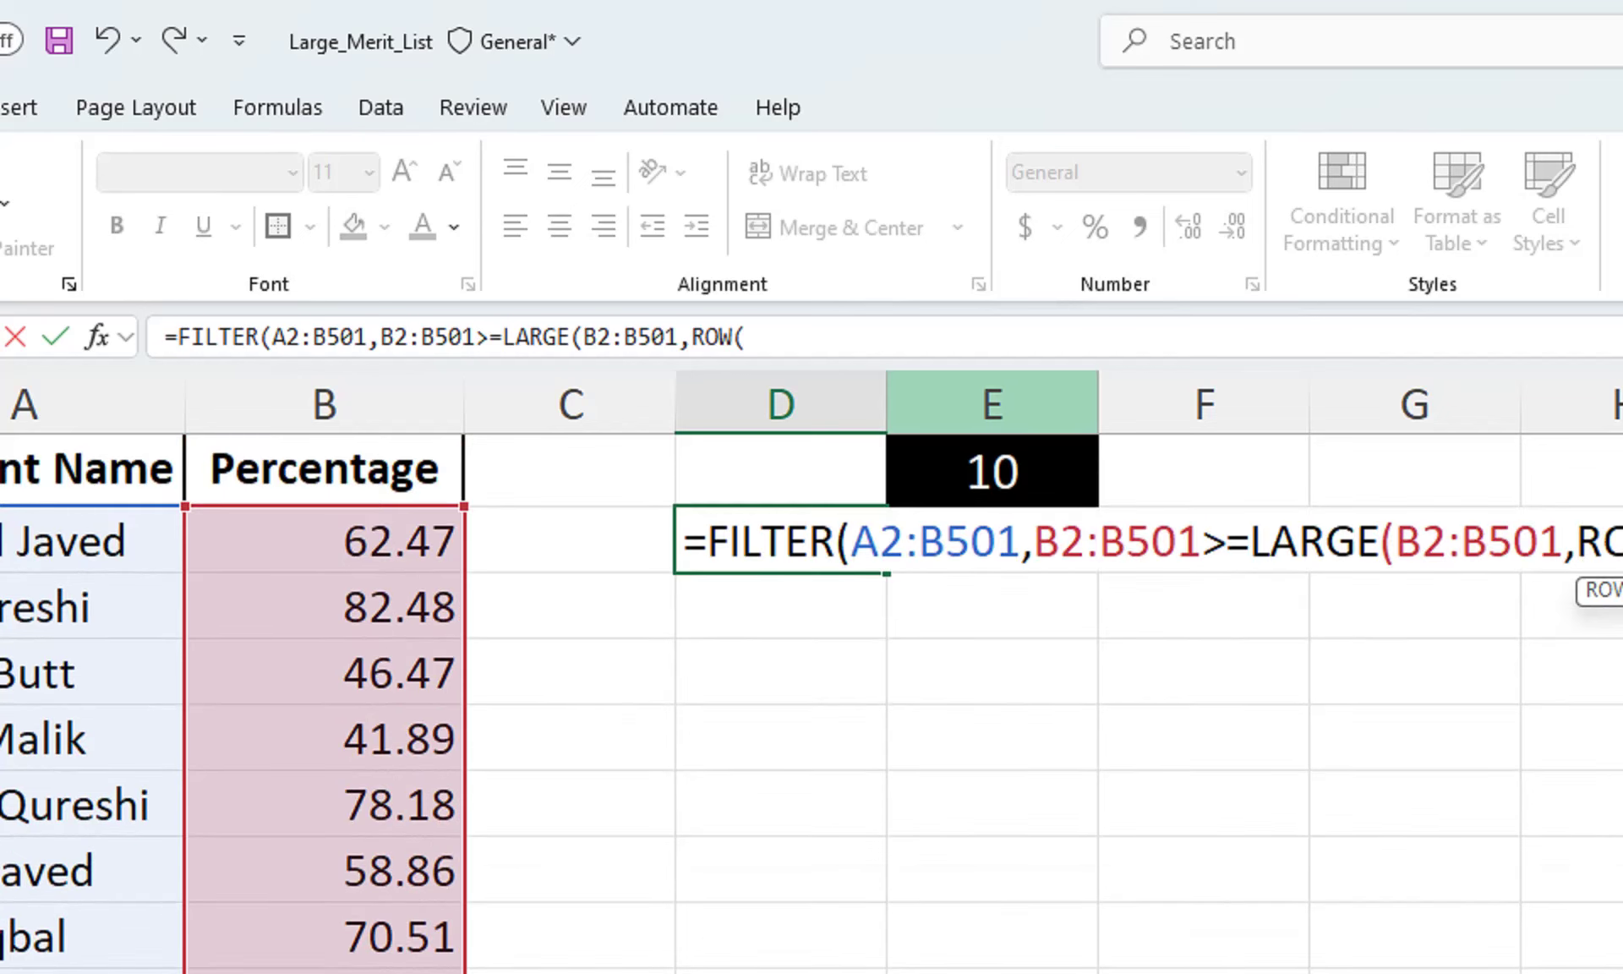
click(992, 471)
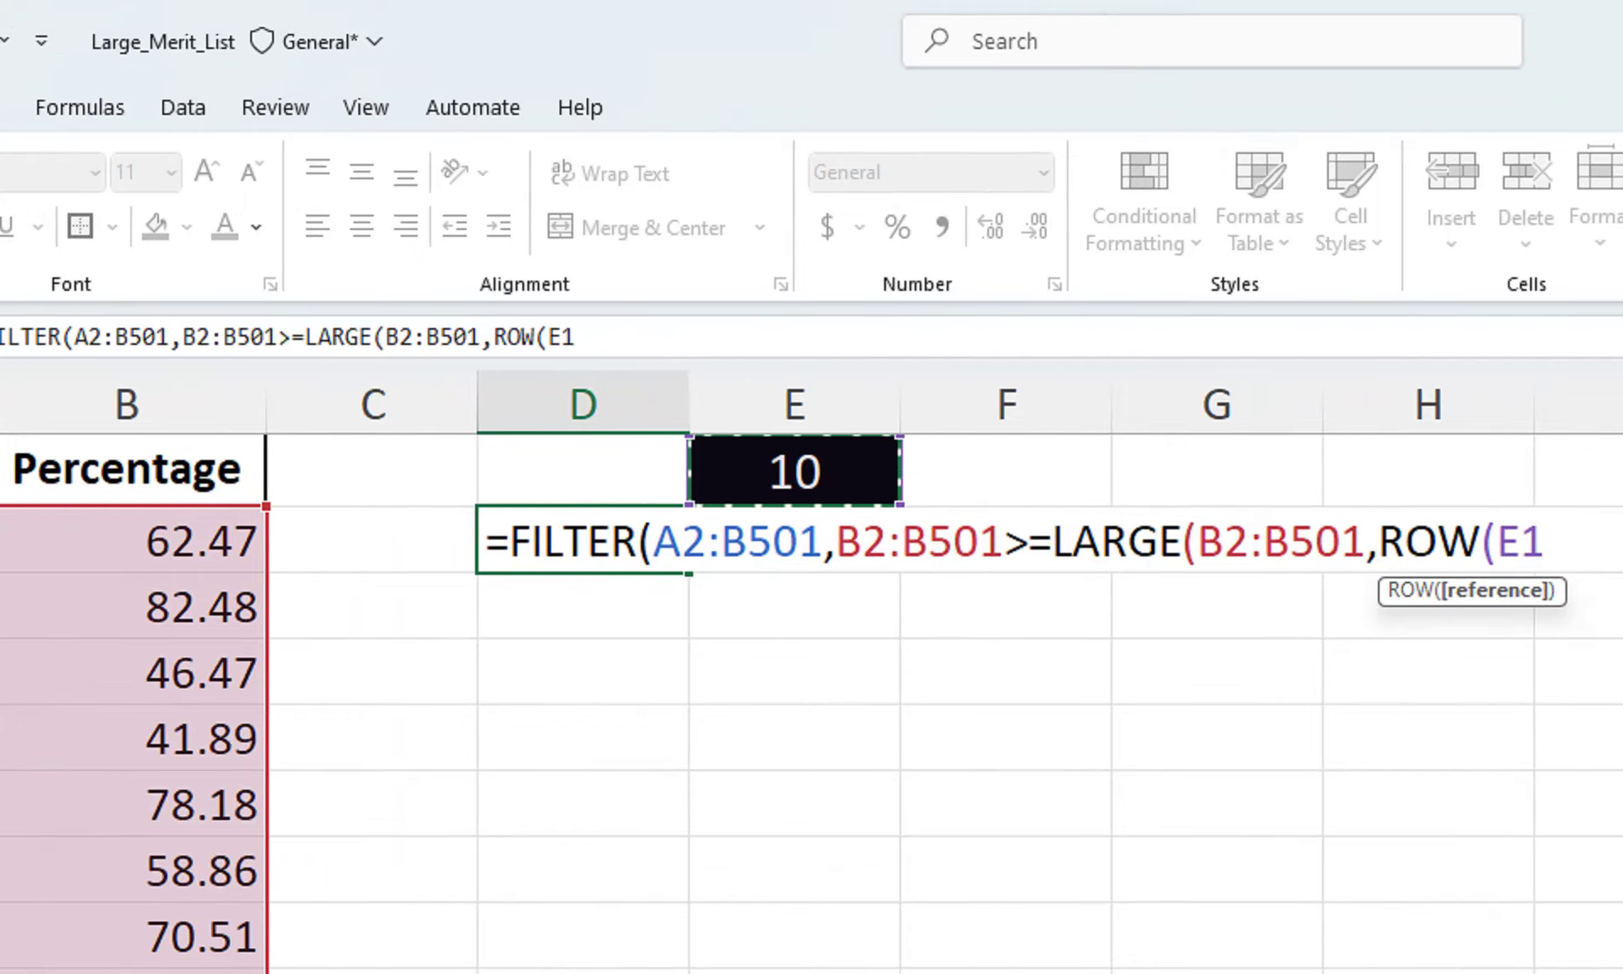
text()))
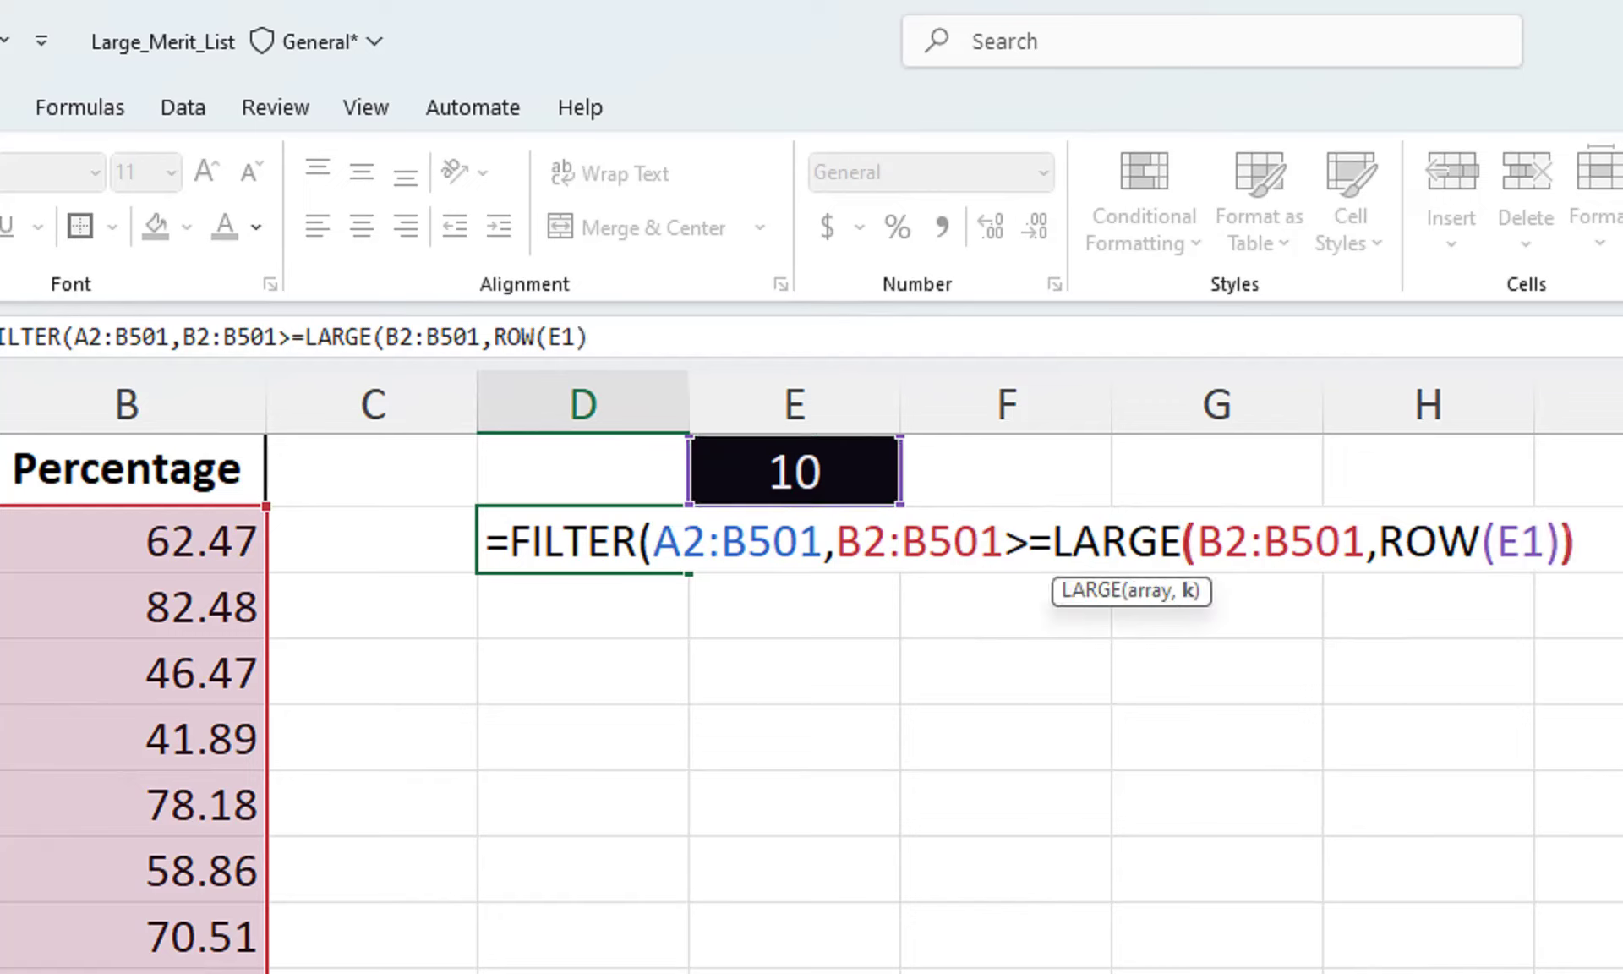
key(Return)
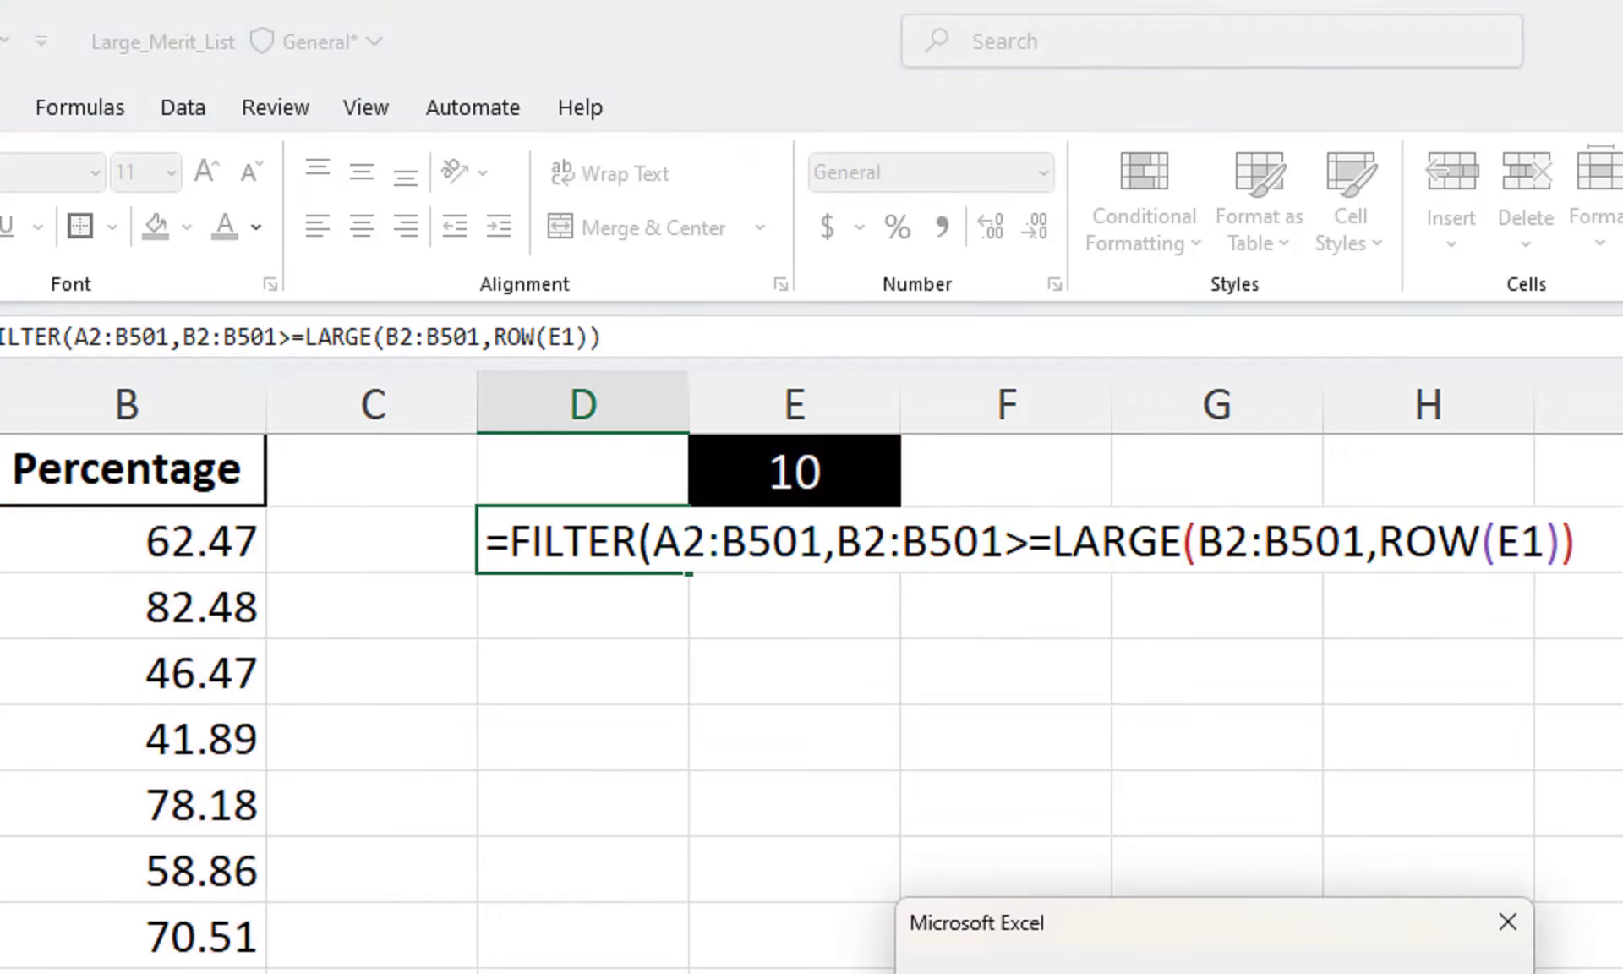